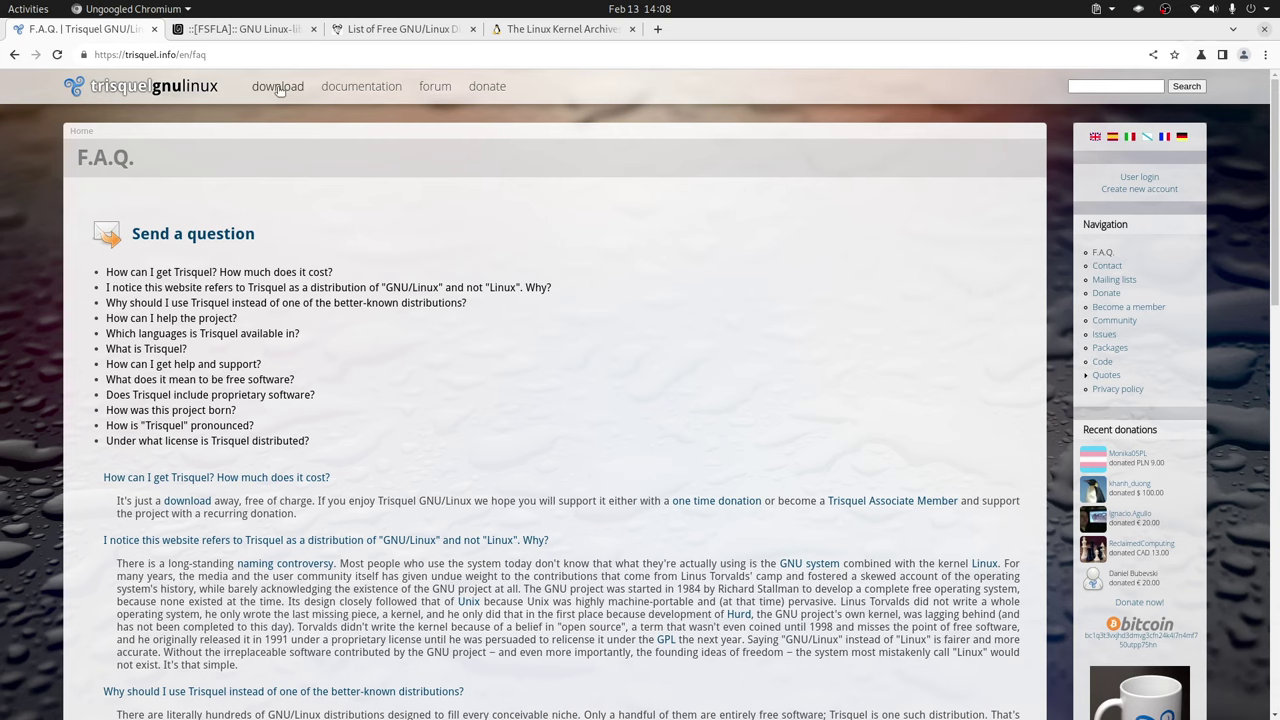
# - Select the Trisquel Mini edition on the download page, then open the Trisquel LXDE VM's Settings
pyautogui.click(277, 86)
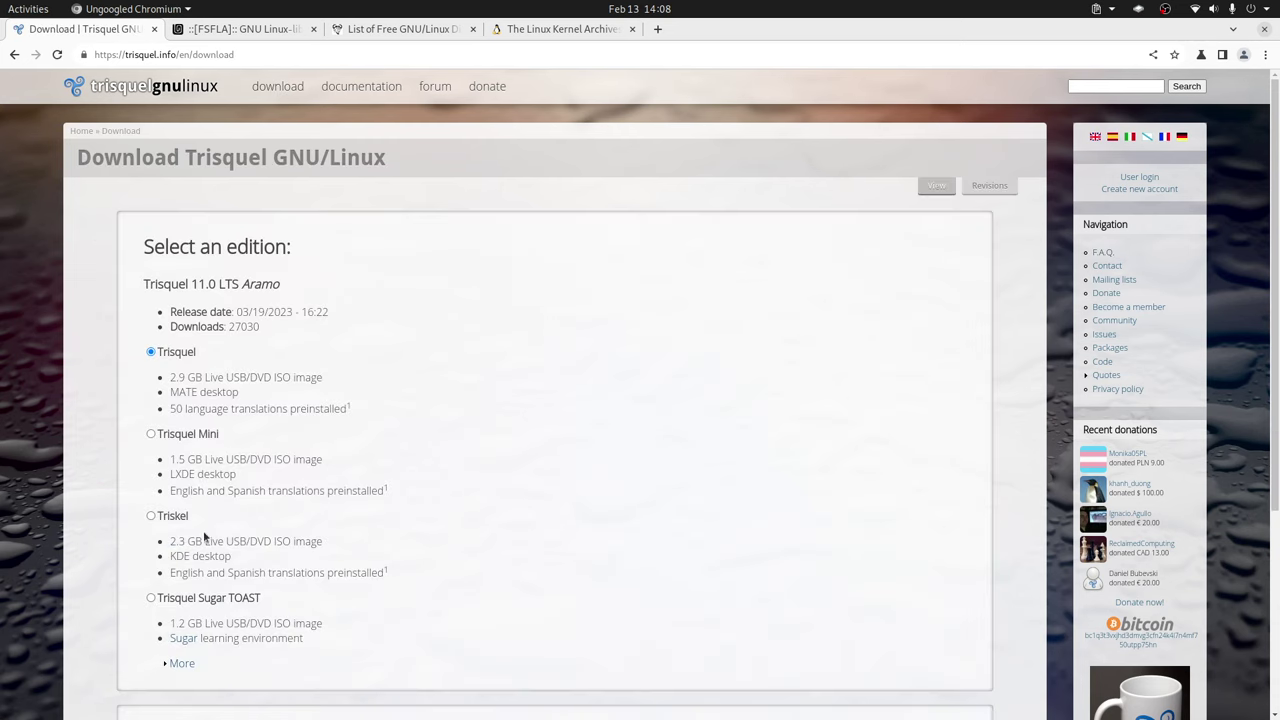
pyautogui.click(151, 434)
pyautogui.hotkey('alt', 'Tab')
pyautogui.hotkey('alt', 'Tab')
pyautogui.hotkey('alt', 'Tab')
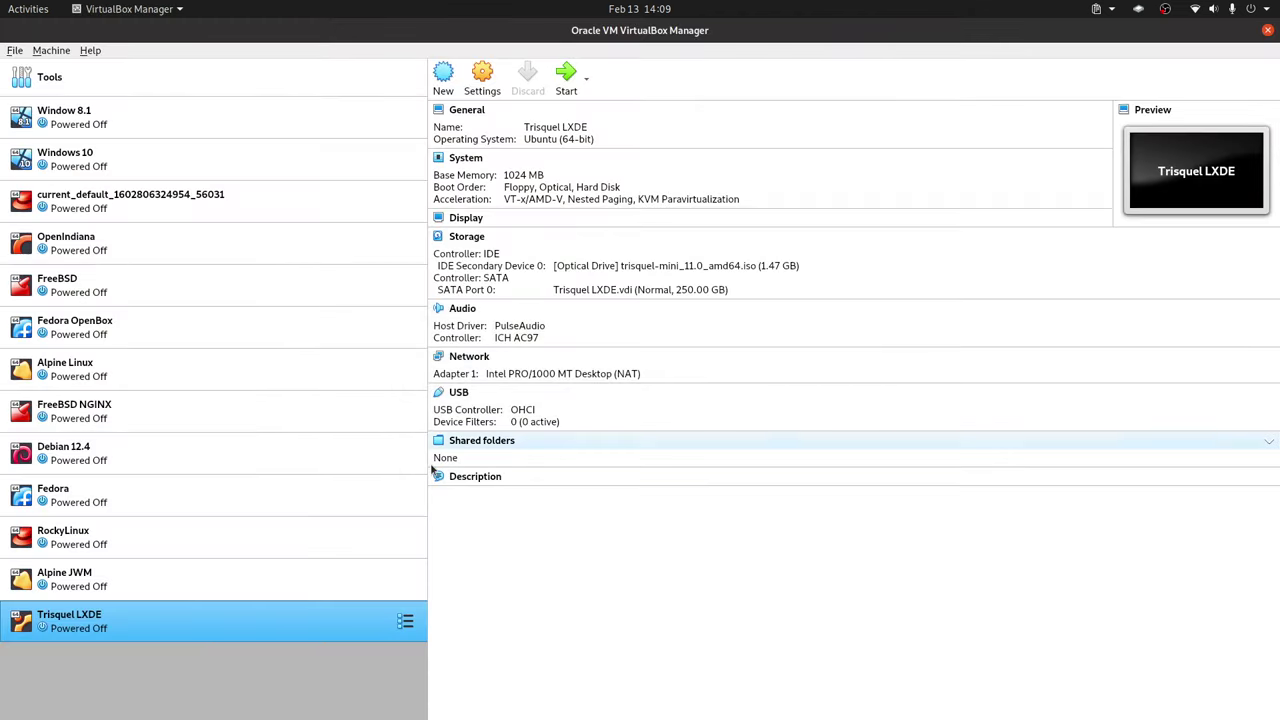
pyautogui.rightClick(321, 630)
pyautogui.click(421, 345)
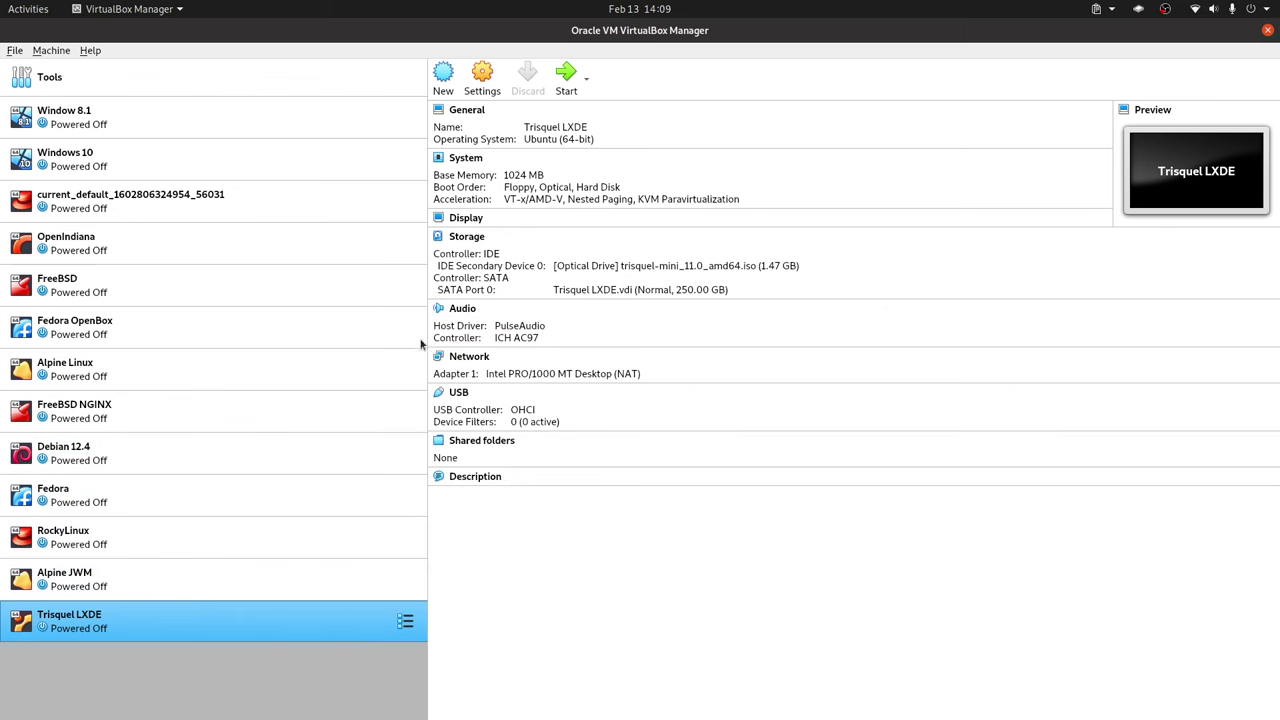
# - Scroll through the Trisquel Mini download mirror options, then return to VirtualBox
pyautogui.hotkey('alt', 'Tab')
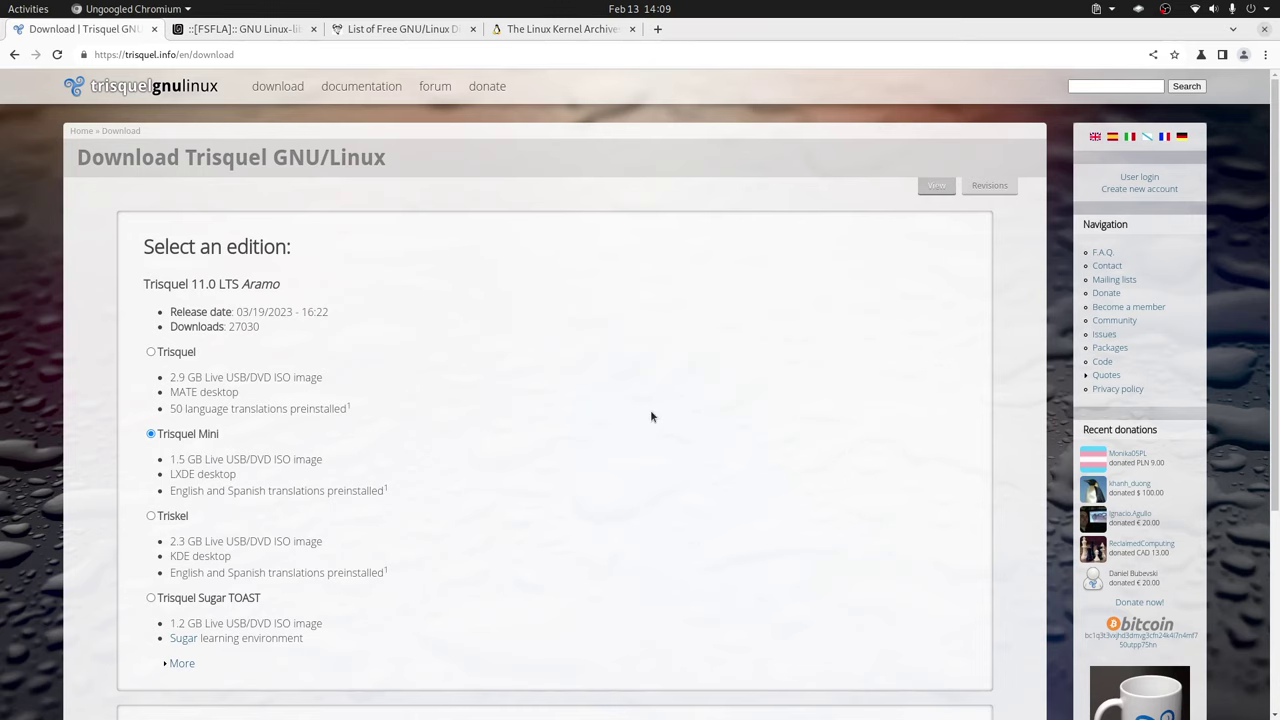
pyautogui.scroll(-4, 640, 430)
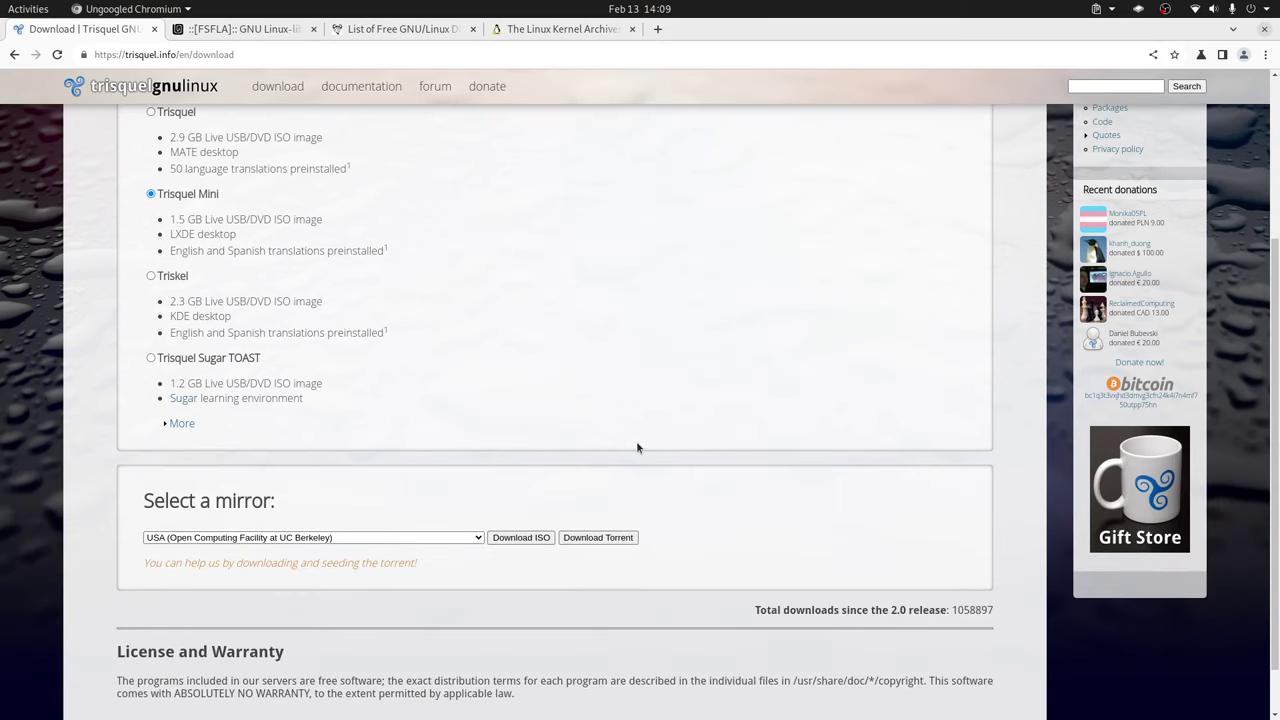
pyautogui.scroll(-1, 636, 447)
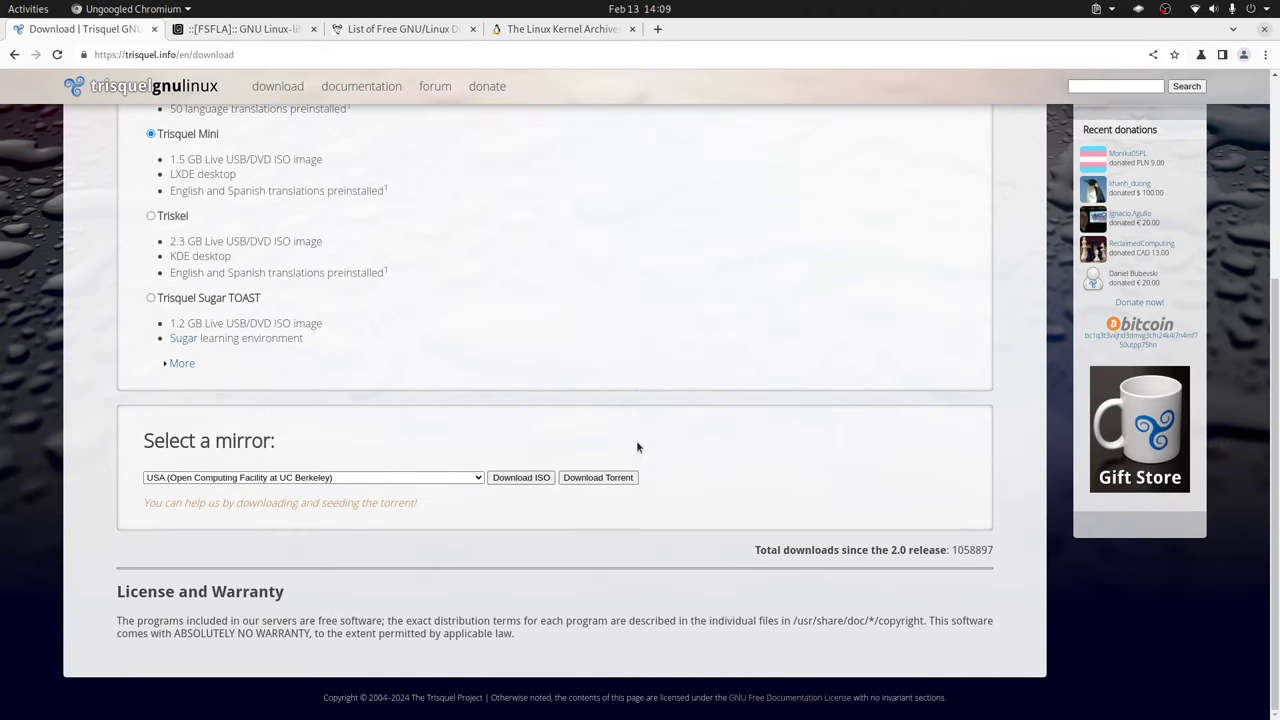
pyautogui.scroll(5, 636, 447)
pyautogui.hotkey('alt', 'Tab')
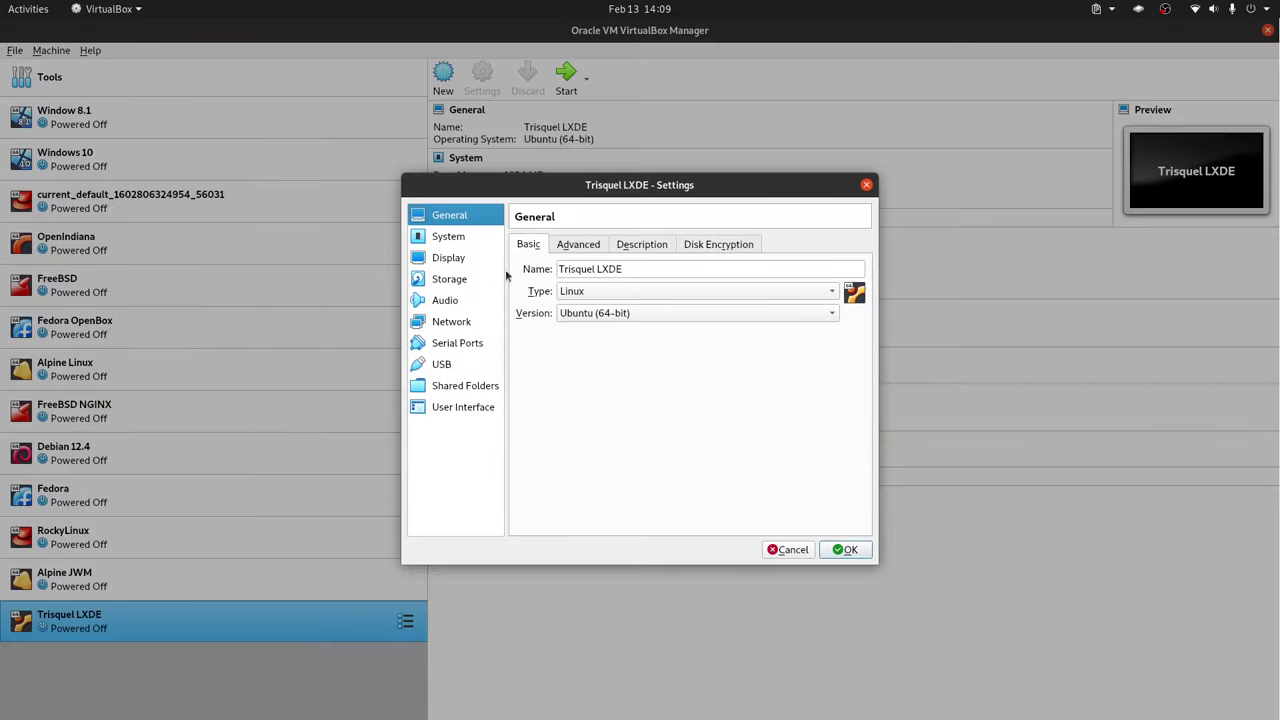
# - In System, remove Floppy from the boot order and move Hard Disk above Optical
pyautogui.click(452, 238)
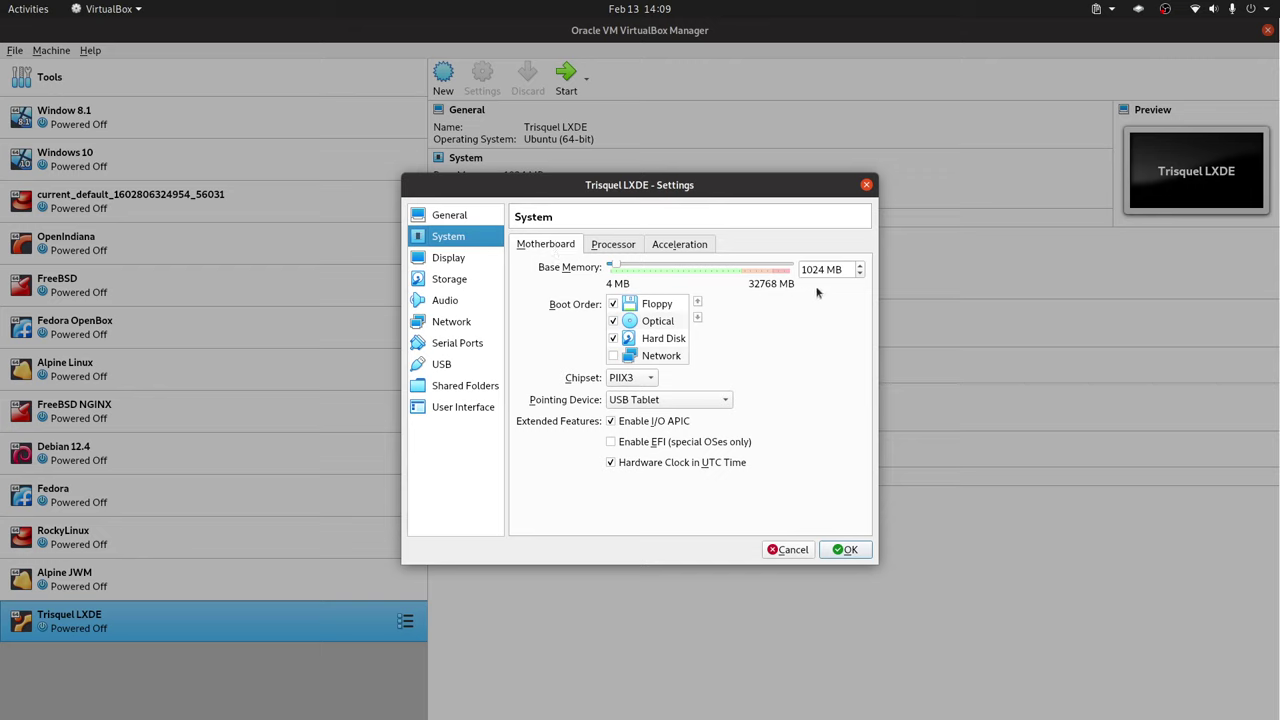
pyautogui.click(614, 304)
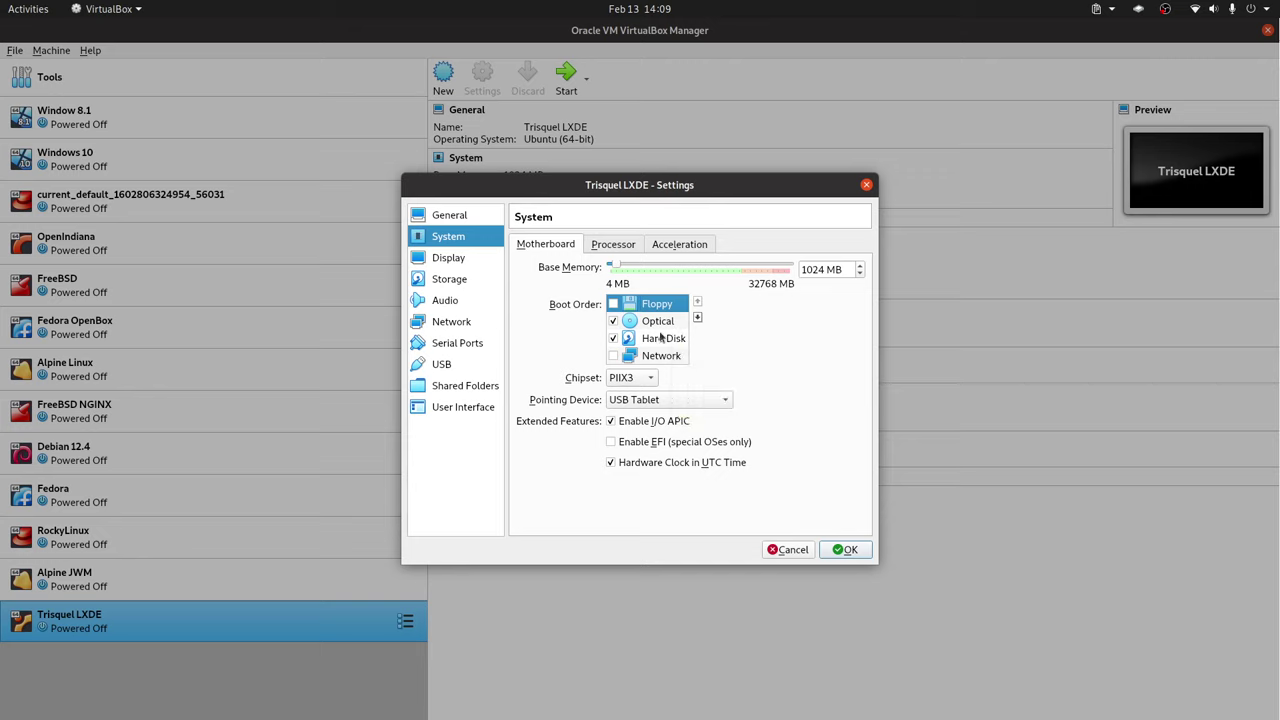
pyautogui.click(662, 338)
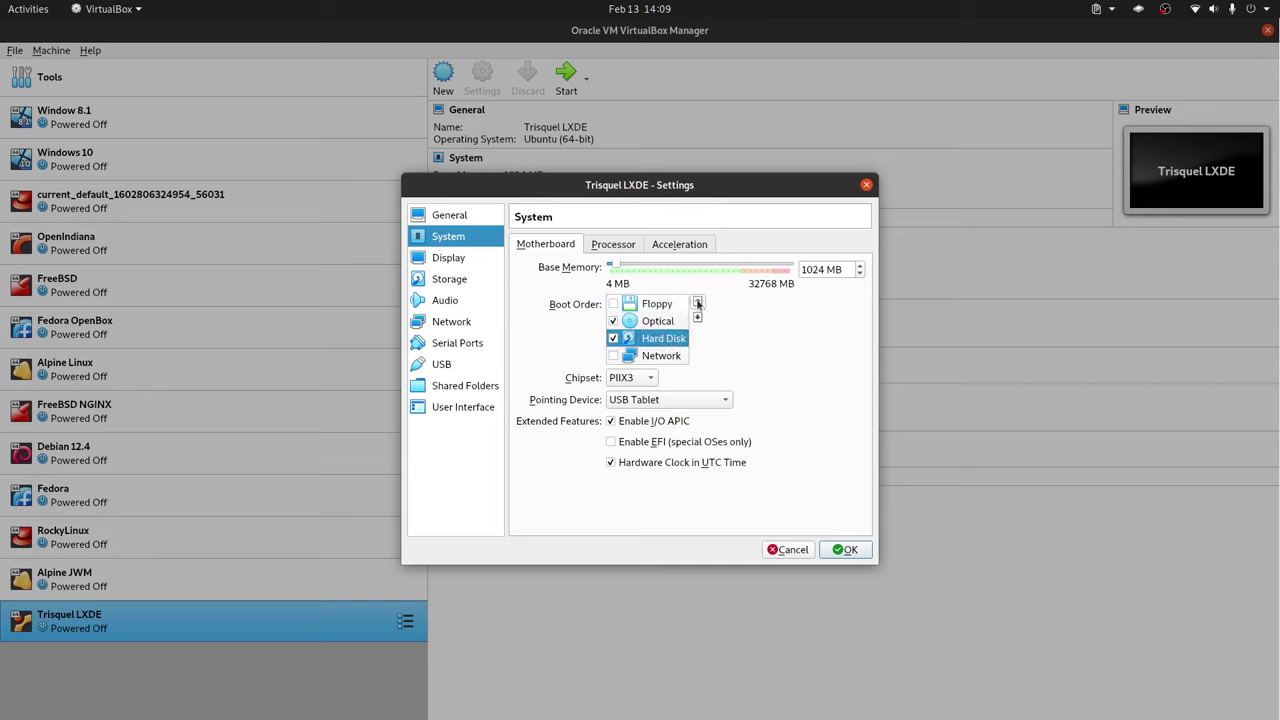
pyautogui.click(697, 301)
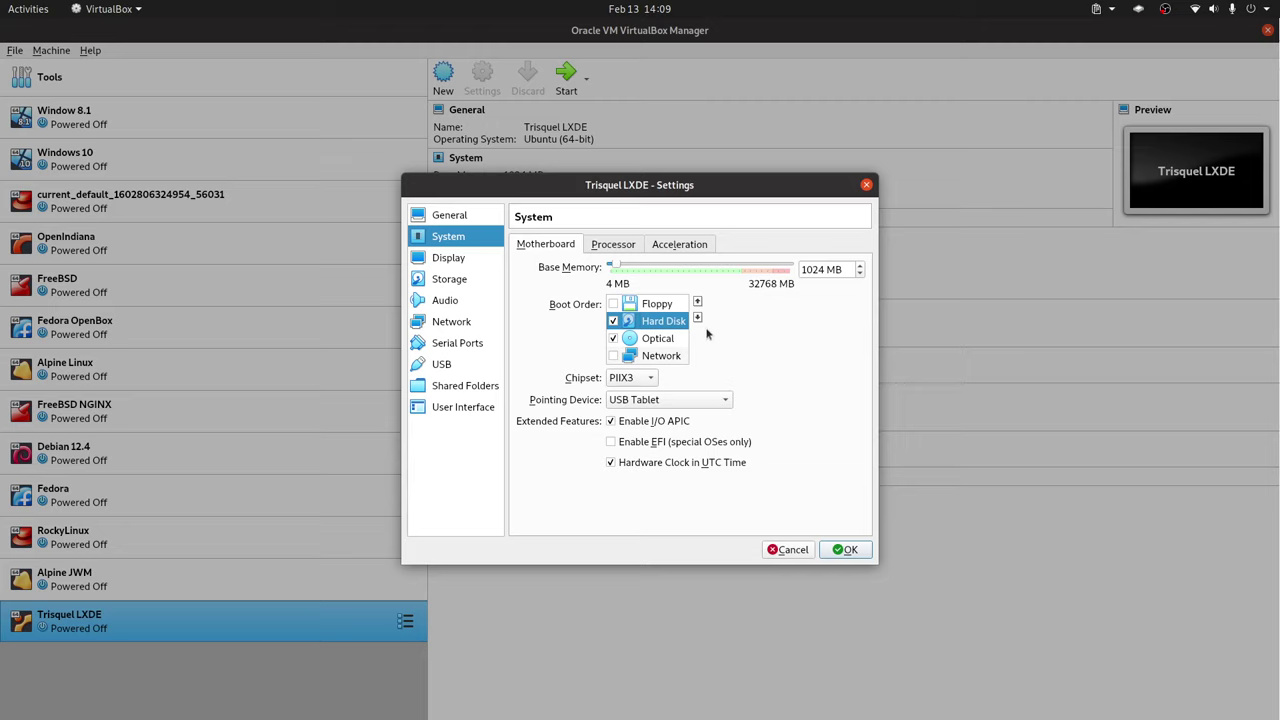
# - Review the Processor settings and the attached trisquel-mini ISO in Storage, then save the settings
pyautogui.click(613, 245)
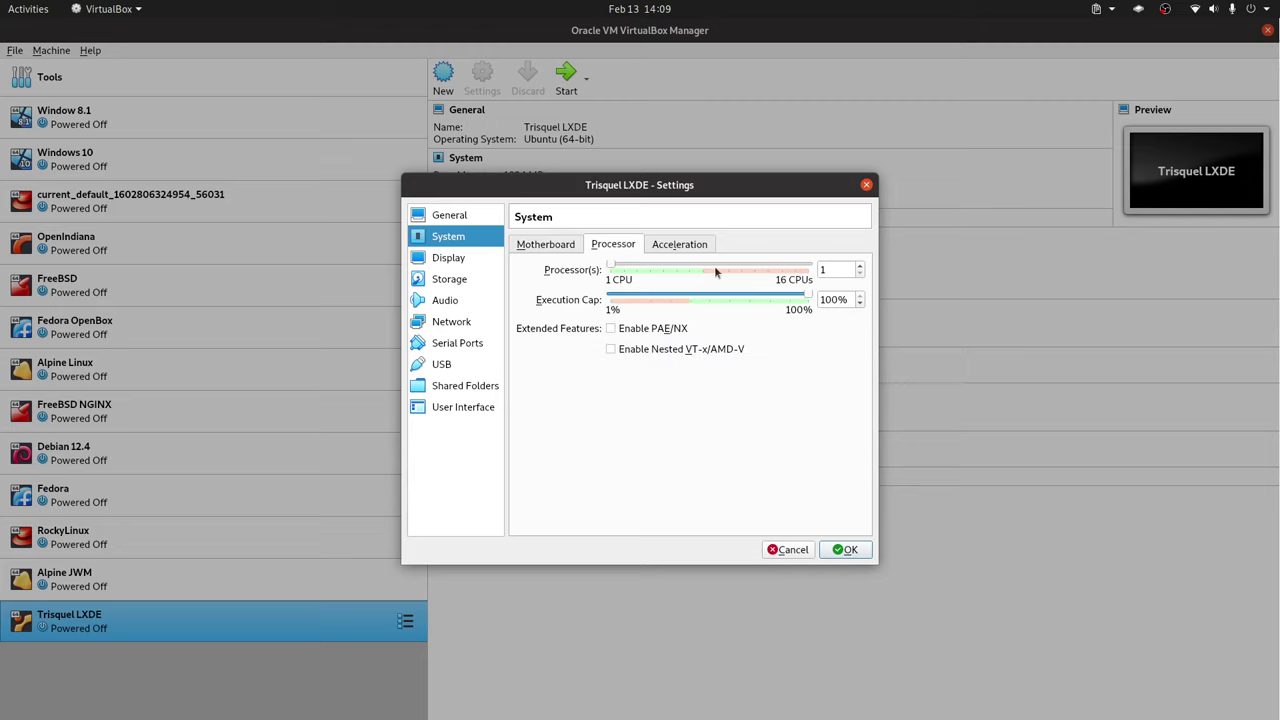
pyautogui.click(465, 284)
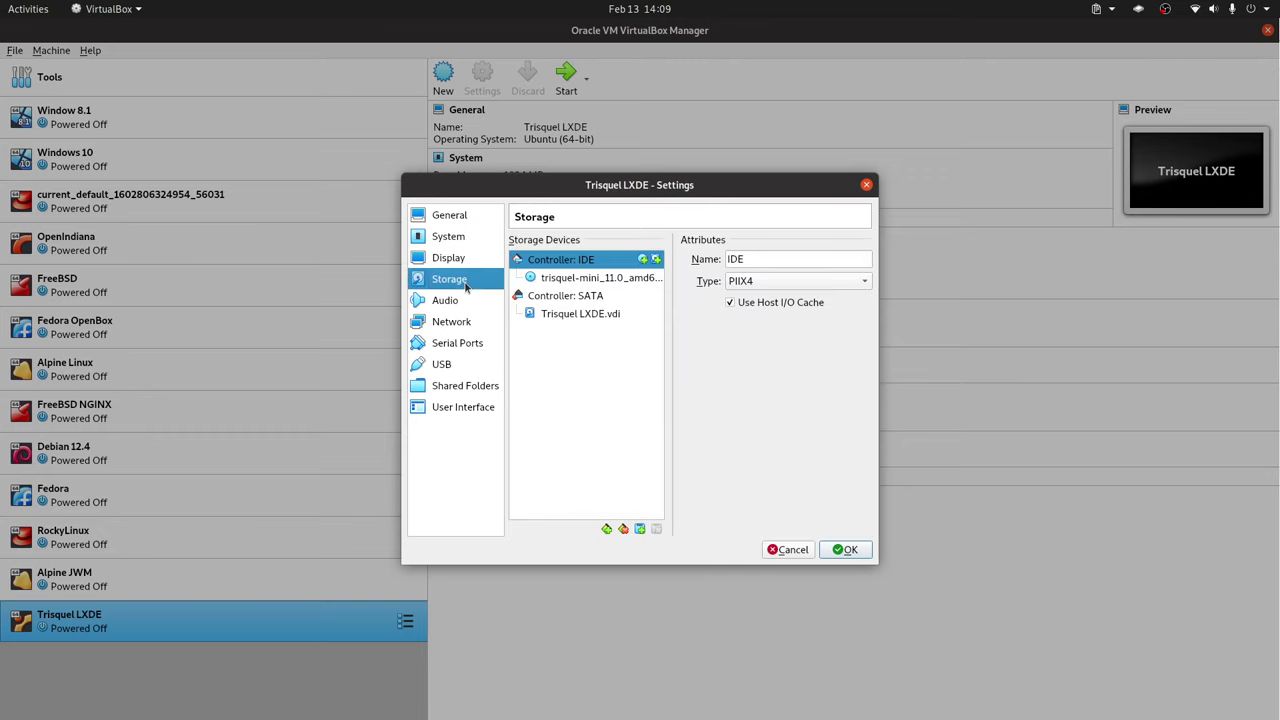
pyautogui.click(607, 279)
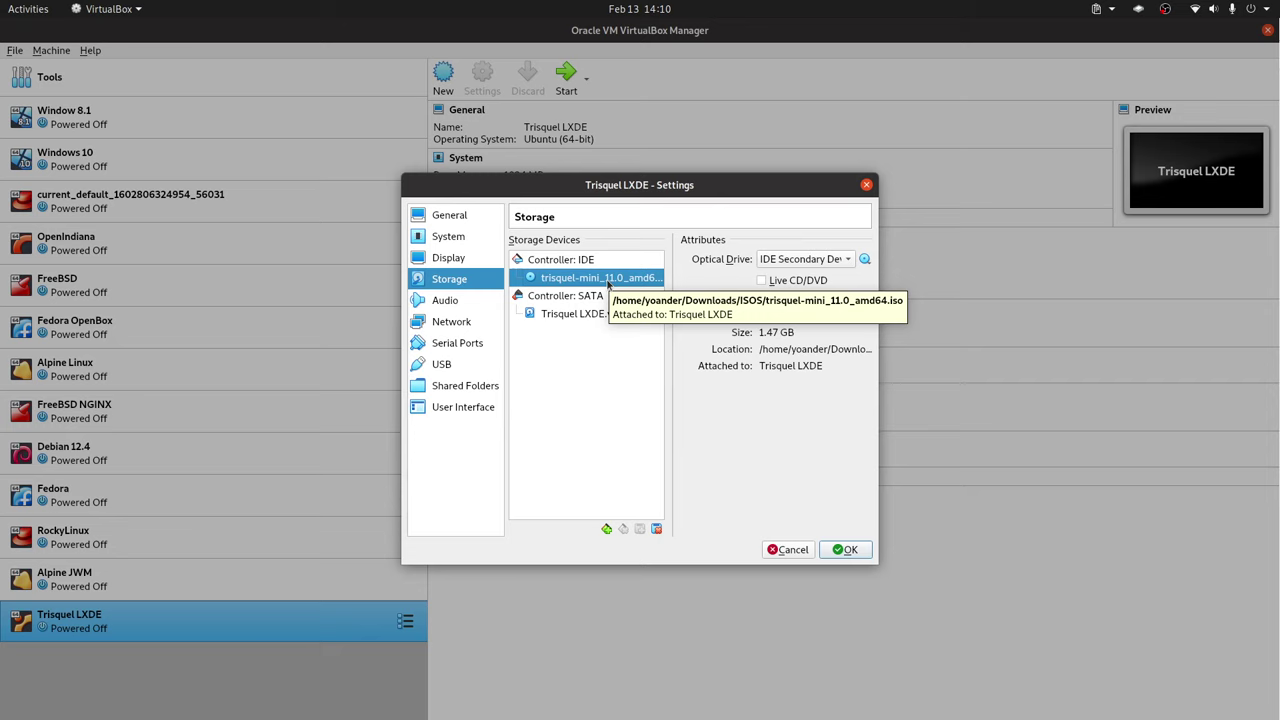
pyautogui.click(850, 552)
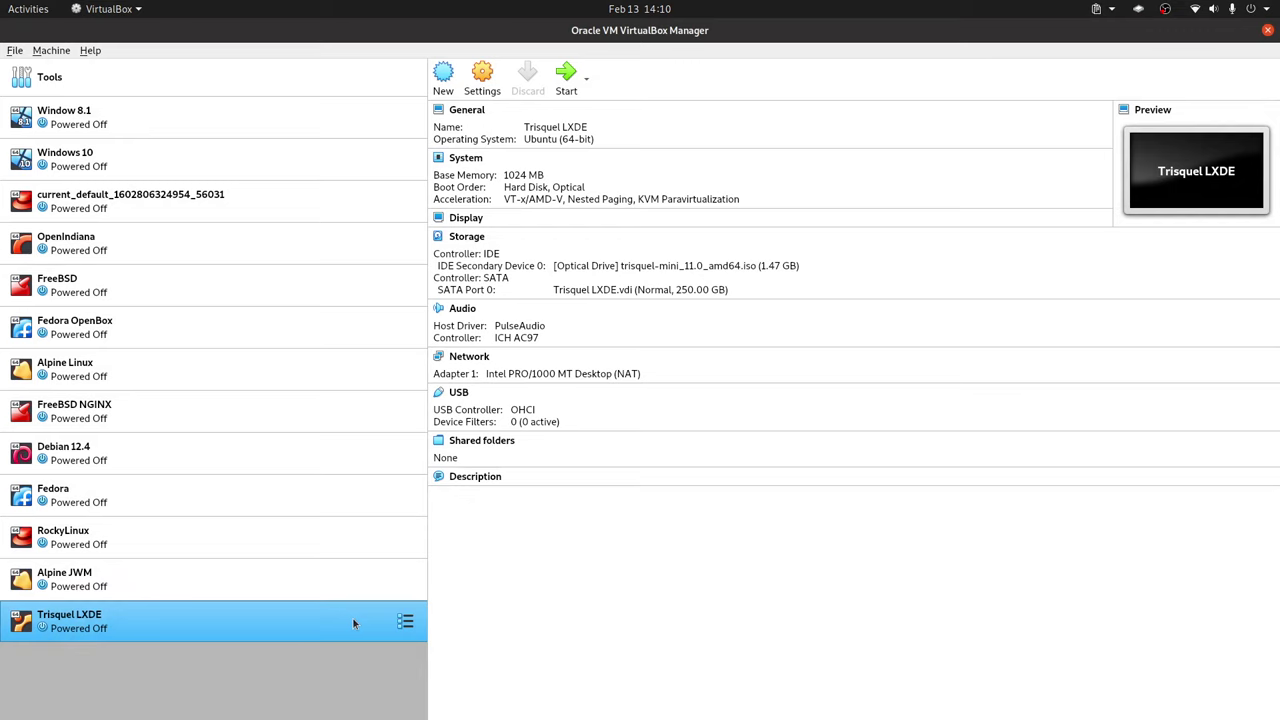
# - Start the Trisquel LXDE VM and choose Español as the boot menu language
pyautogui.doubleClick(353, 624)
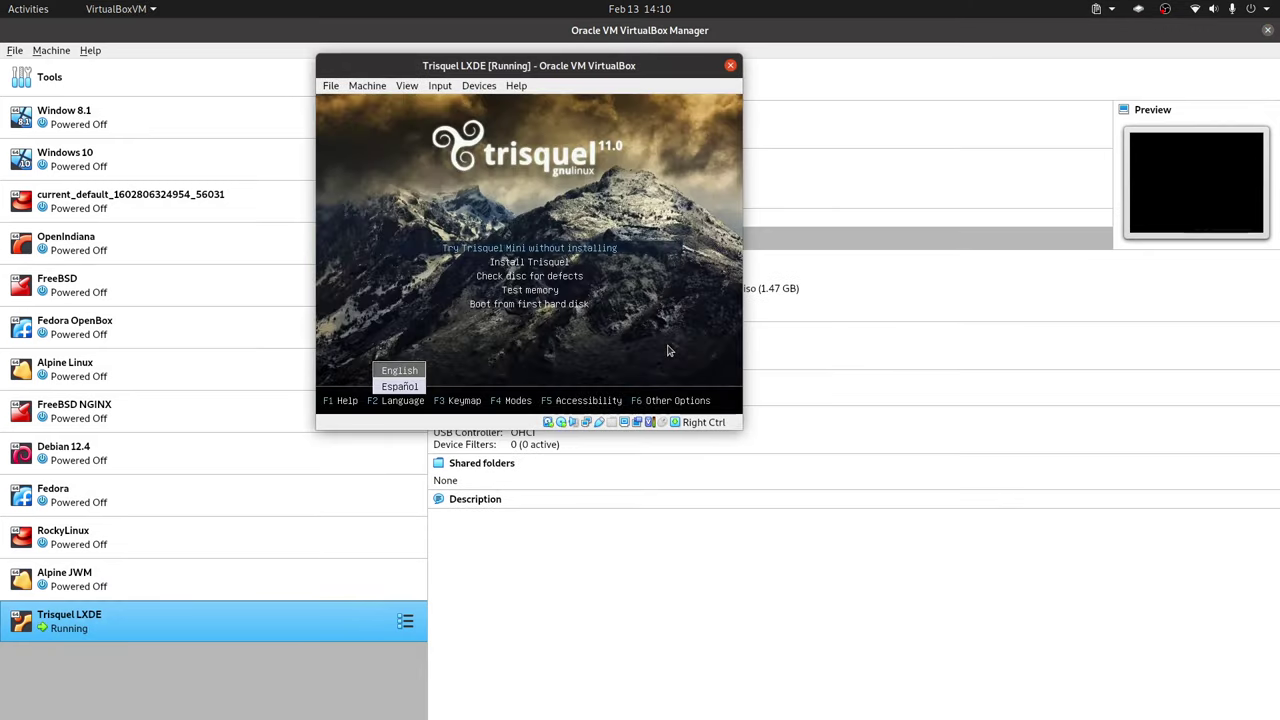
pyautogui.press('Up')
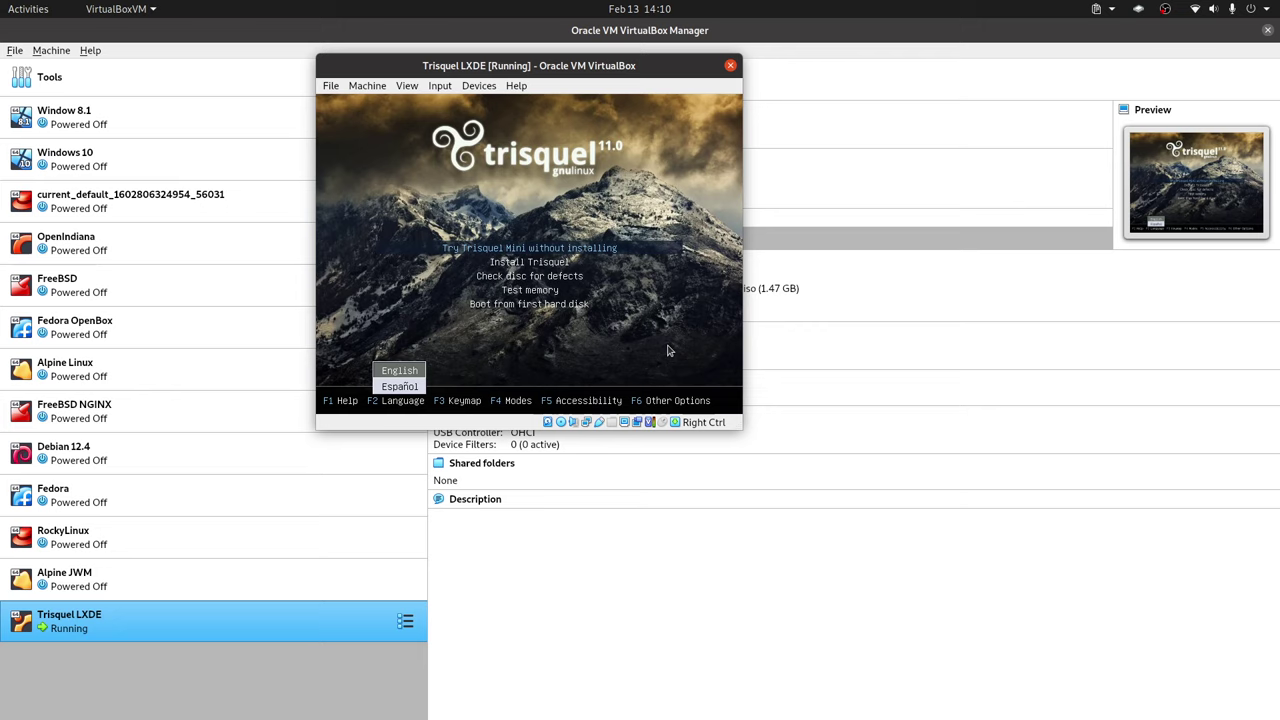
pyautogui.press('Down')
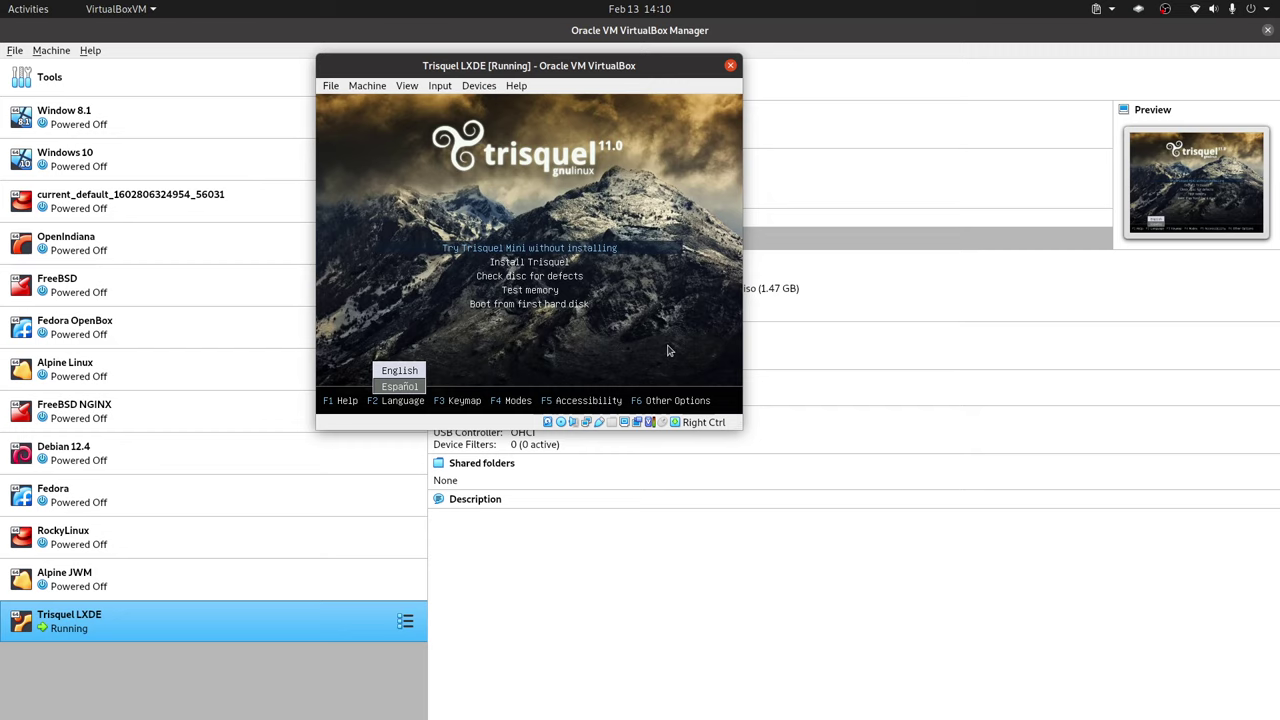
pyautogui.press('Return')
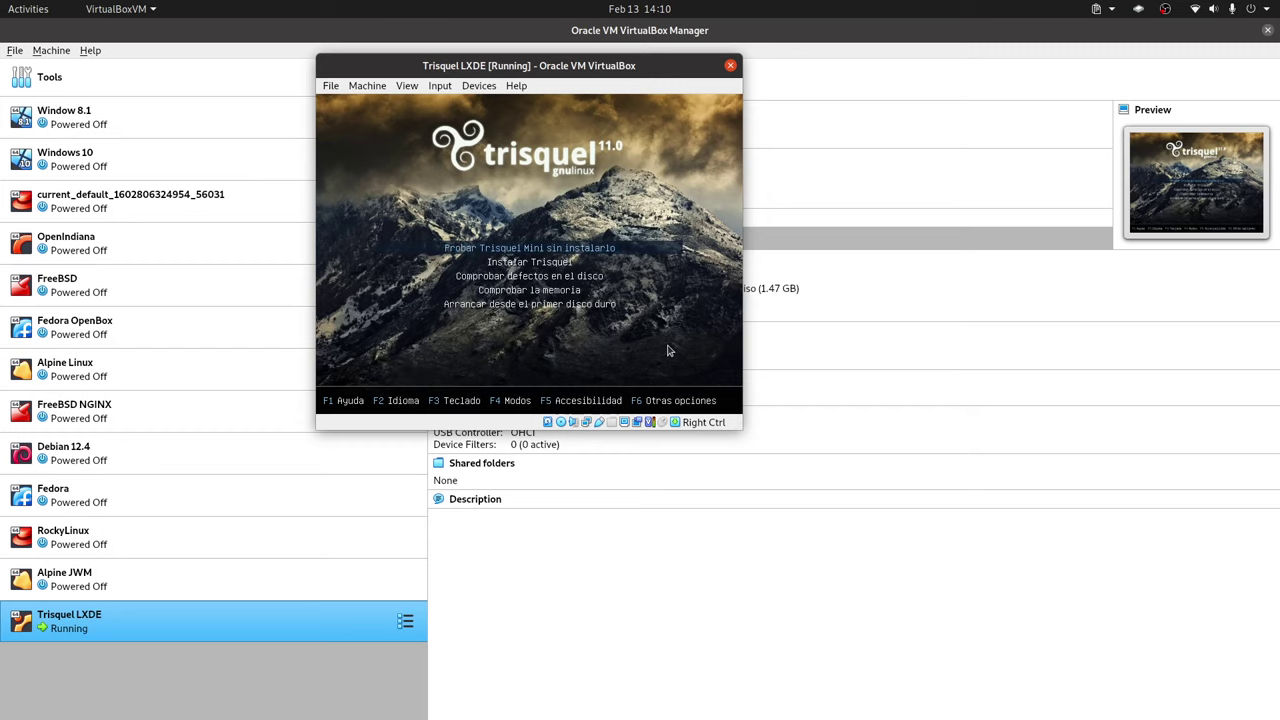
# - Pick the USA Intl. keyboard layout and boot the live system
pyautogui.press('F3')
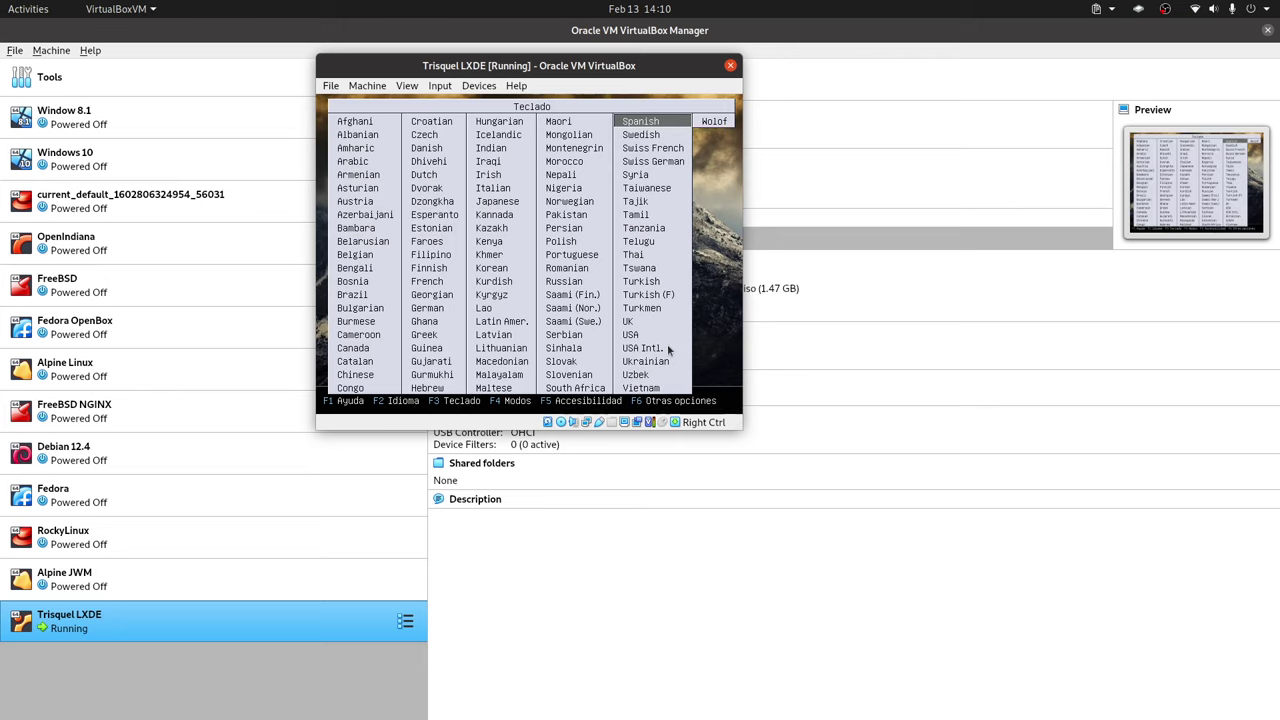
pyautogui.press('Down')
pyautogui.press('Down')
pyautogui.press('Down')
pyautogui.press('Down')
pyautogui.press('Down')
pyautogui.press('Down')
pyautogui.press('Down')
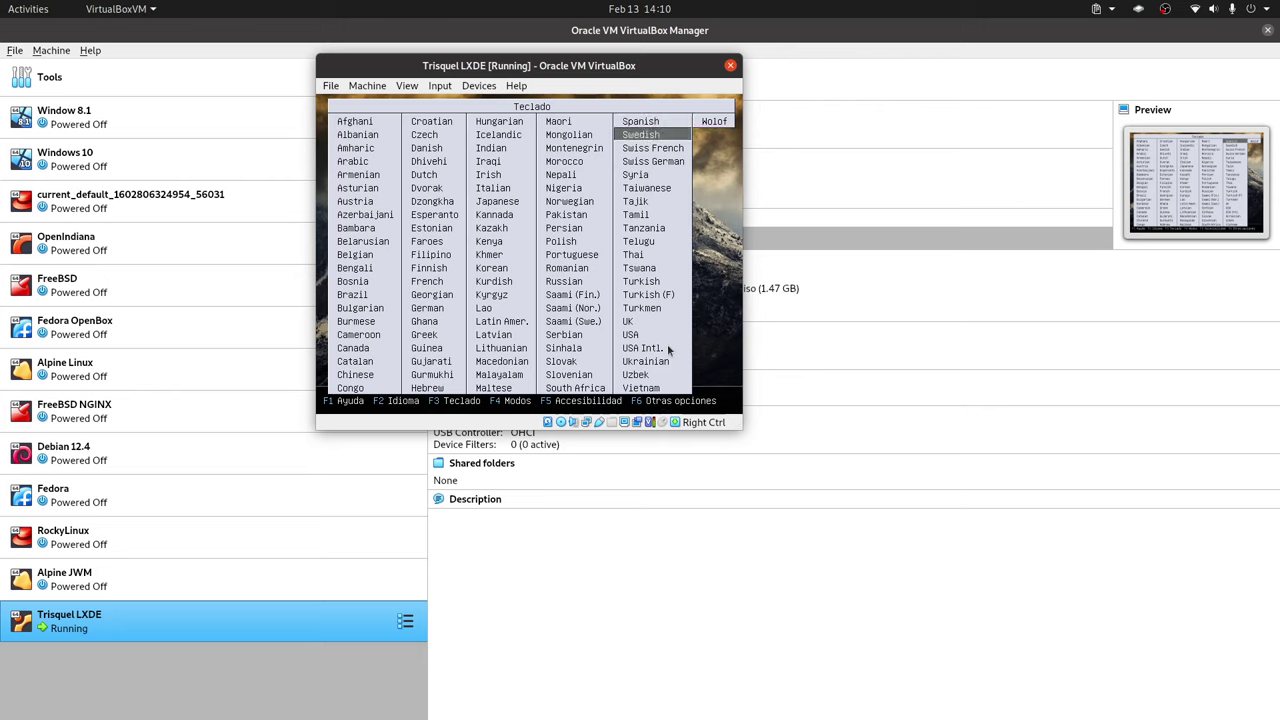
pyautogui.press('Down')
pyautogui.press('Down')
pyautogui.press('Down')
pyautogui.press('Down')
pyautogui.press('Down')
pyautogui.press('Down')
pyautogui.press('Down')
pyautogui.press('Down')
pyautogui.press('Down')
pyautogui.press('Down')
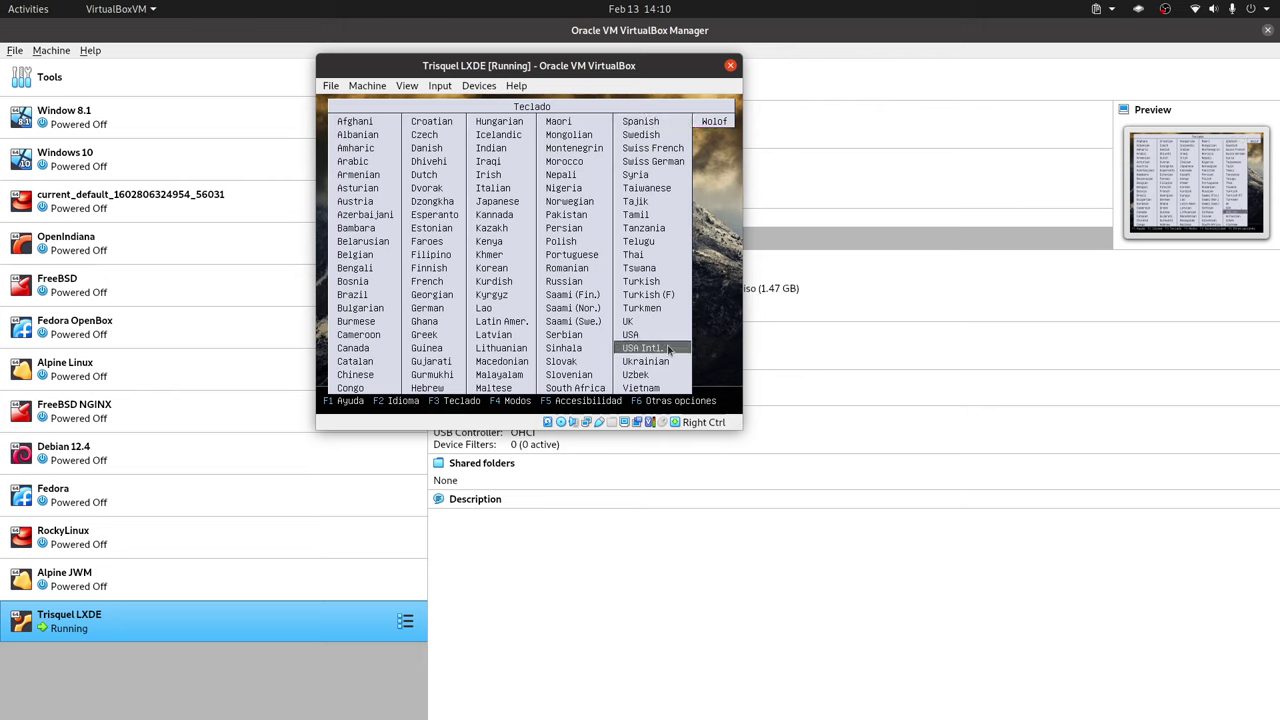
pyautogui.press('Return')
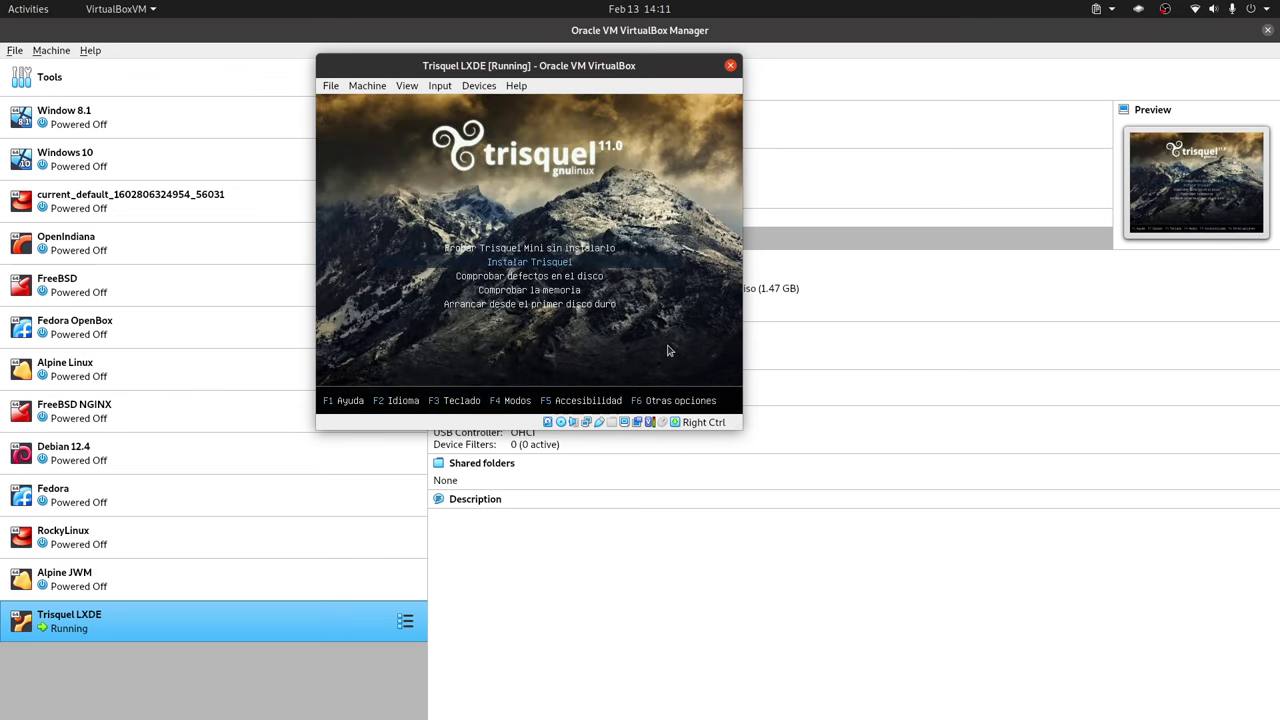
pyautogui.press('Return')
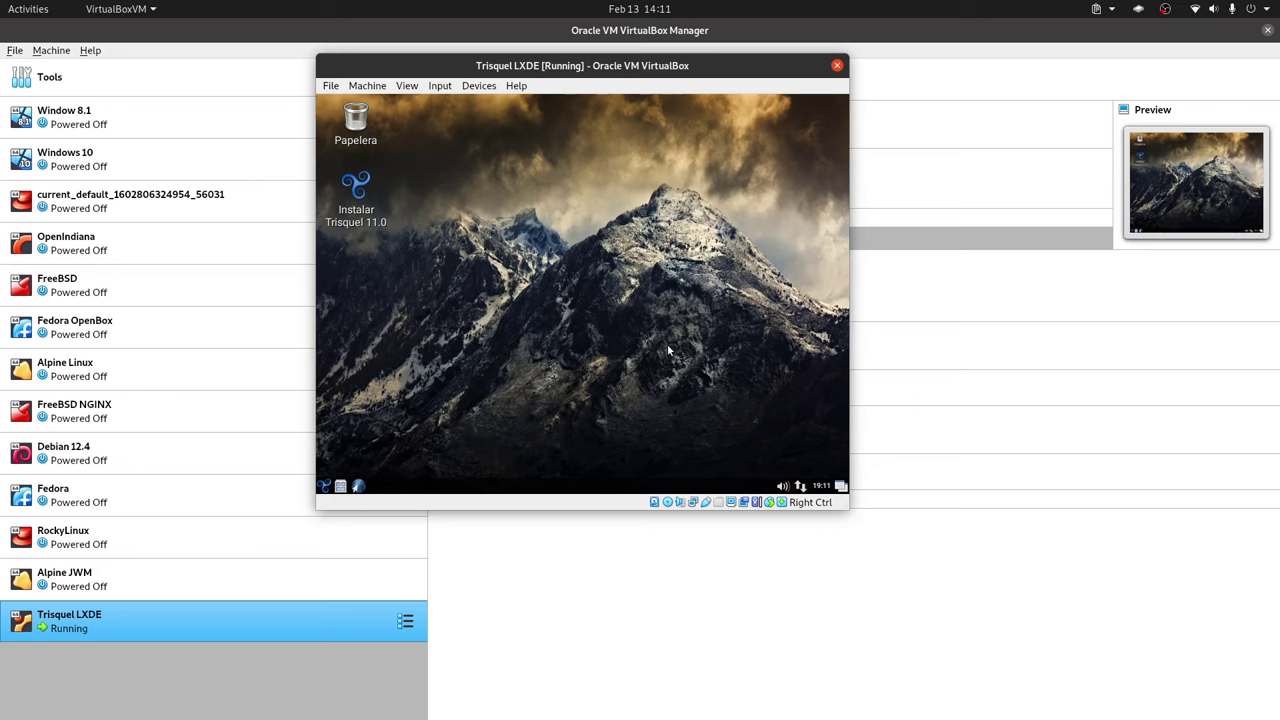
# - Open Preferencias > Ajustes del monitor from the LXDE menu and expand the Resolución list
pyautogui.click(325, 485)
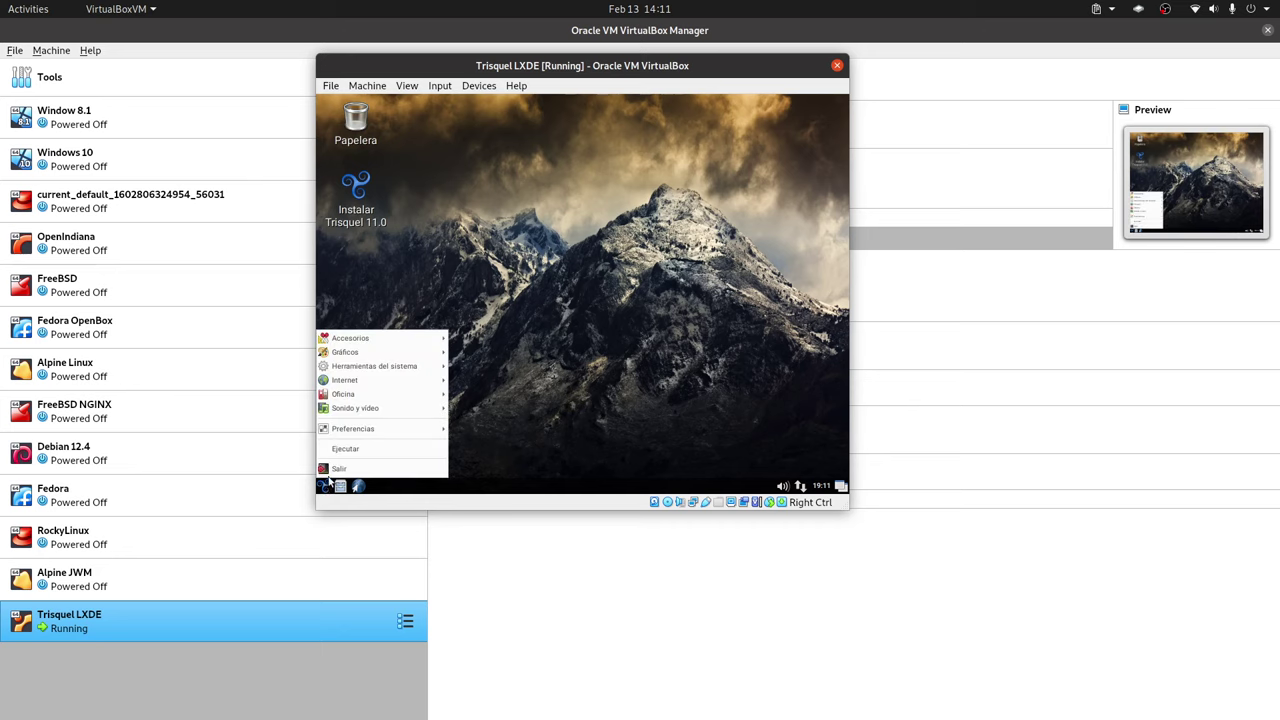
pyautogui.moveTo(406, 343)
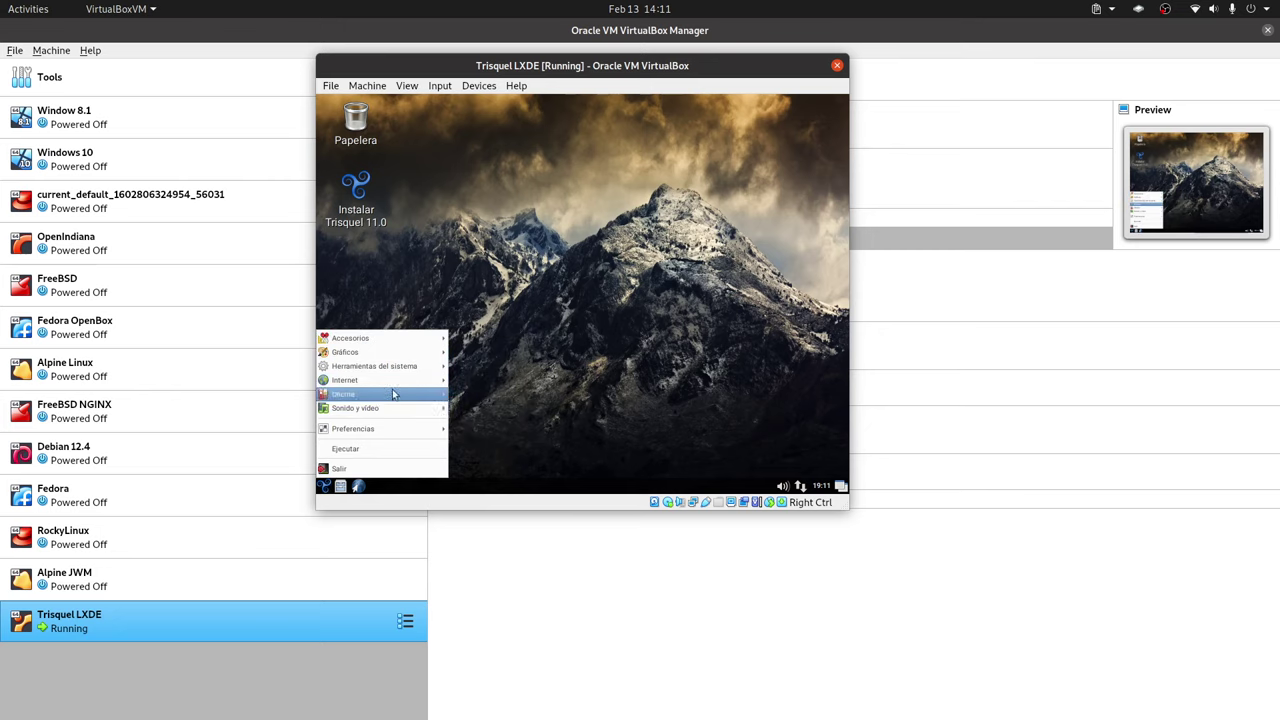
pyautogui.moveTo(395, 430)
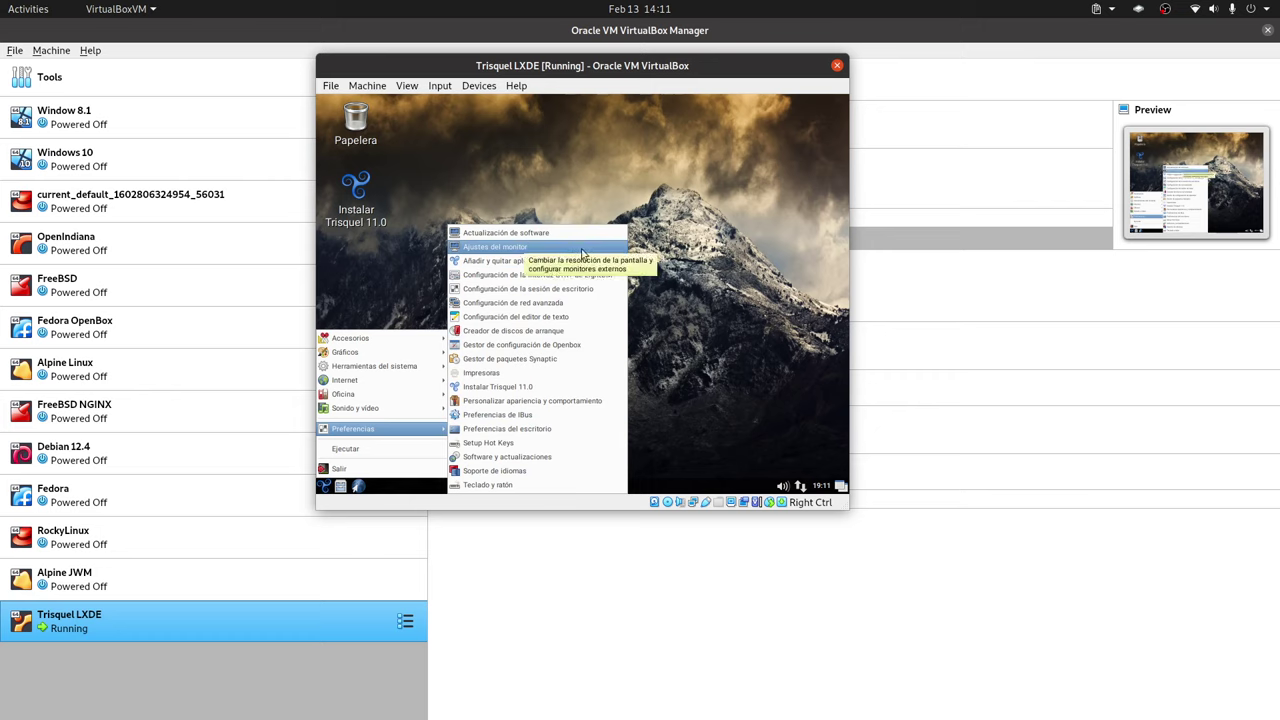
pyautogui.click(518, 248)
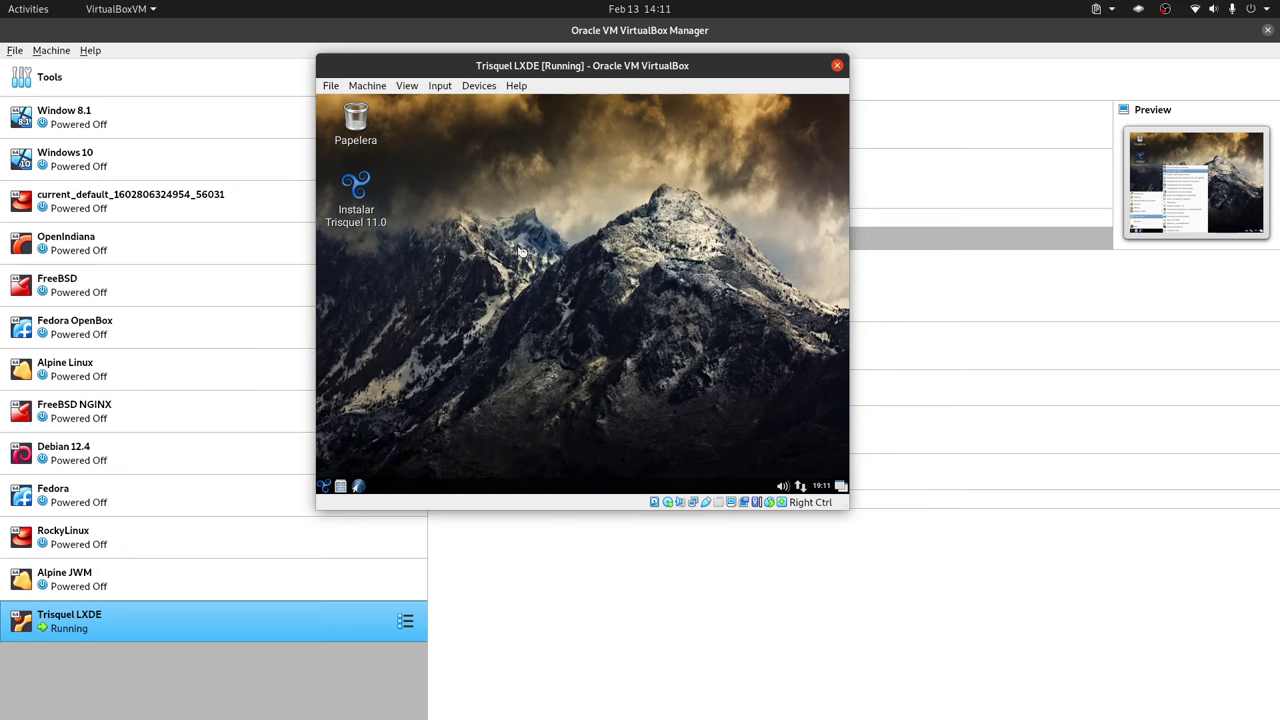
pyautogui.click(560, 295)
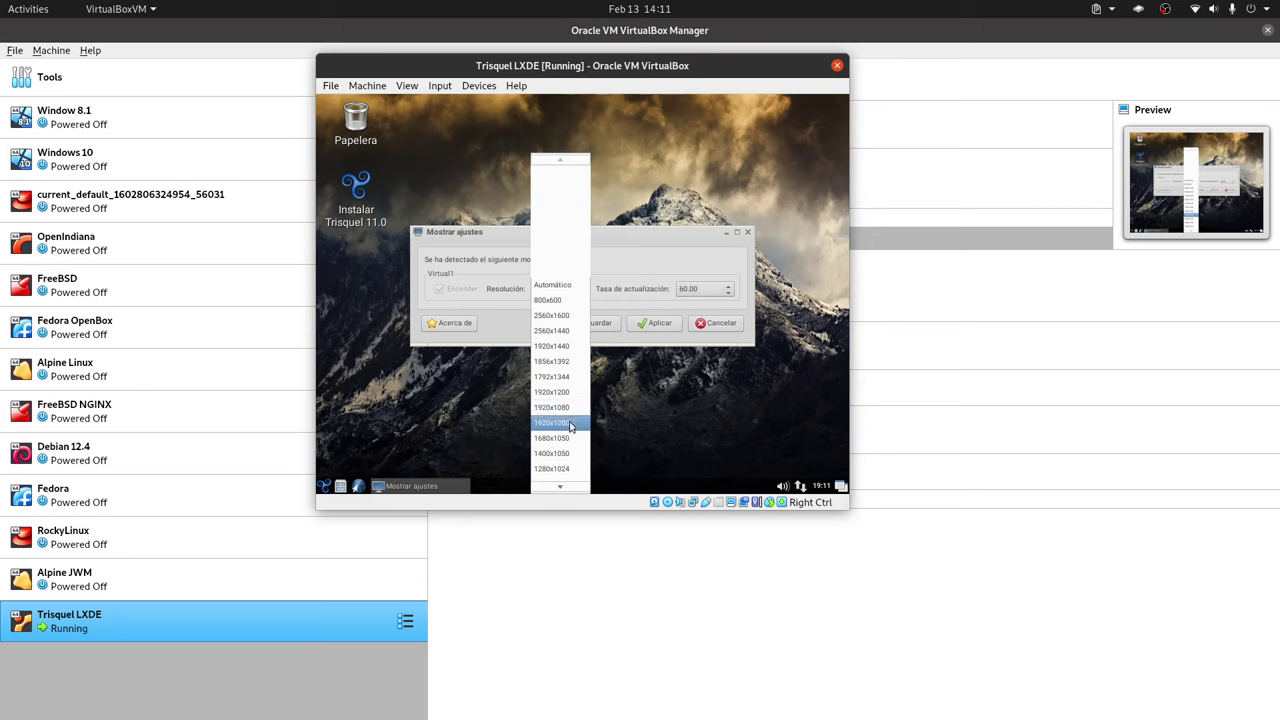
# - Choose 1280x960, apply and keep it with Todo bien, then save the display configuration
pyautogui.scroll(-1, 566, 450)
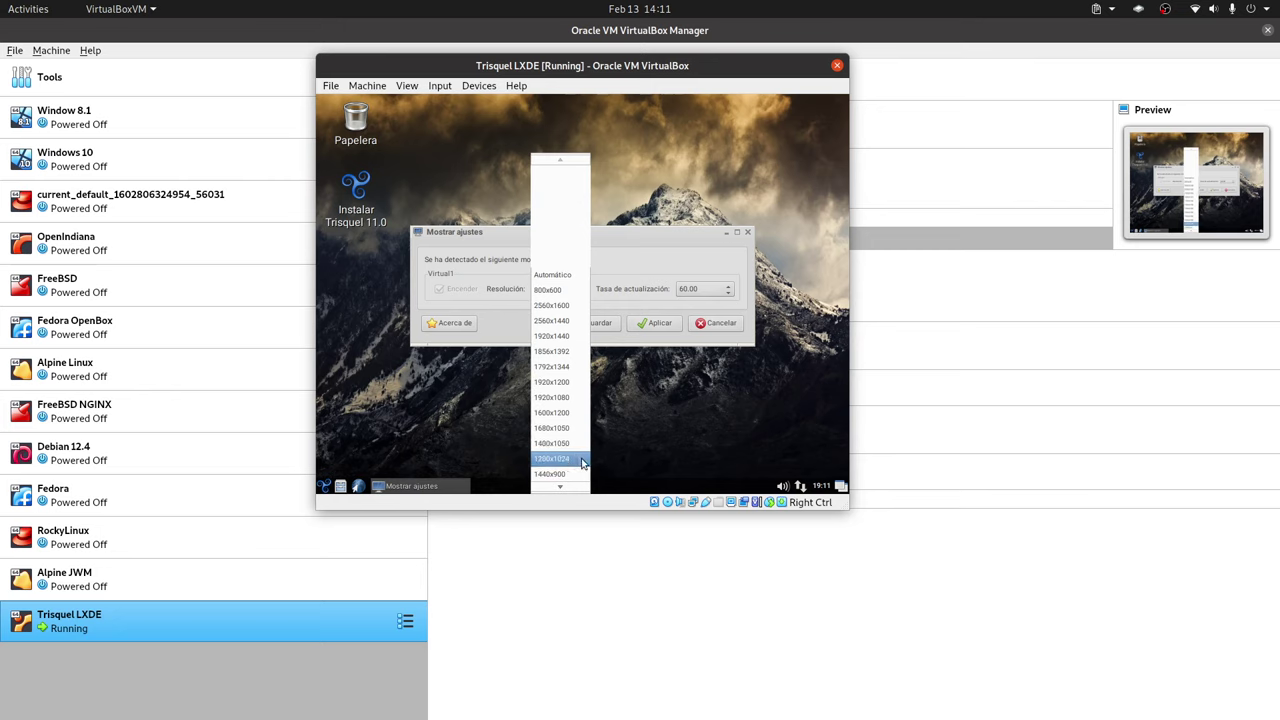
pyautogui.scroll(-2, 572, 457)
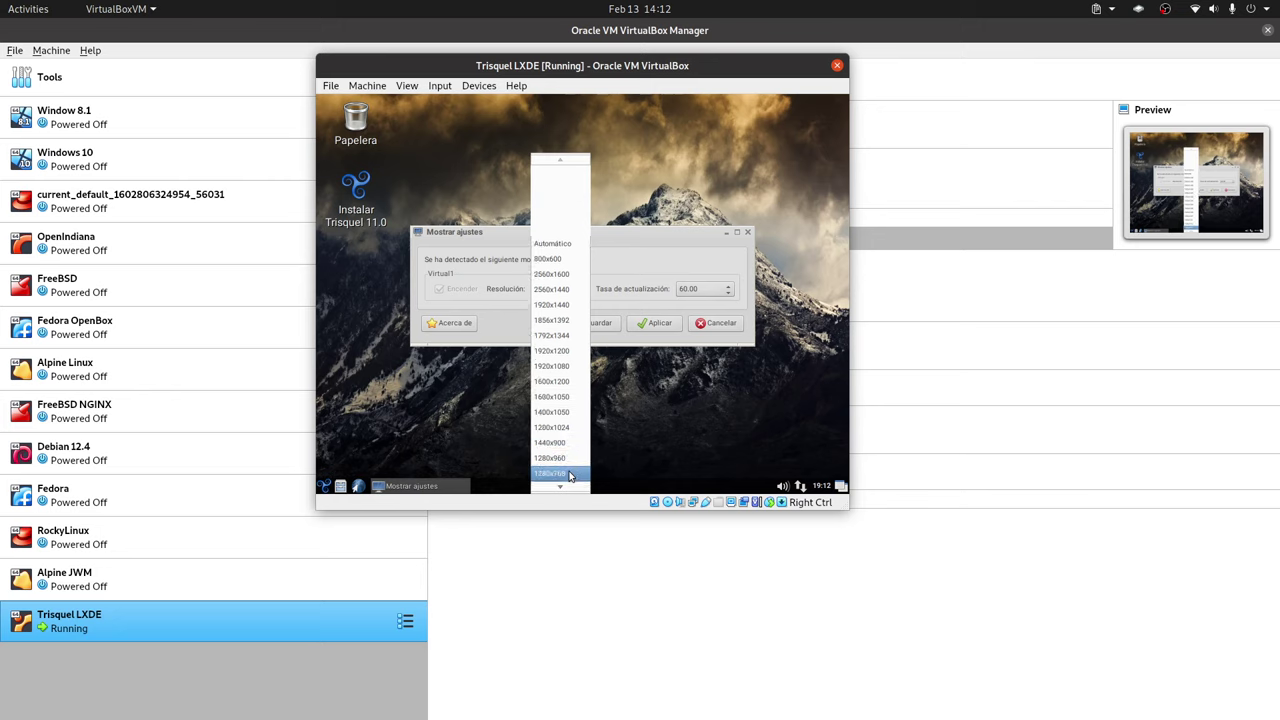
pyautogui.scroll(-1, 569, 470)
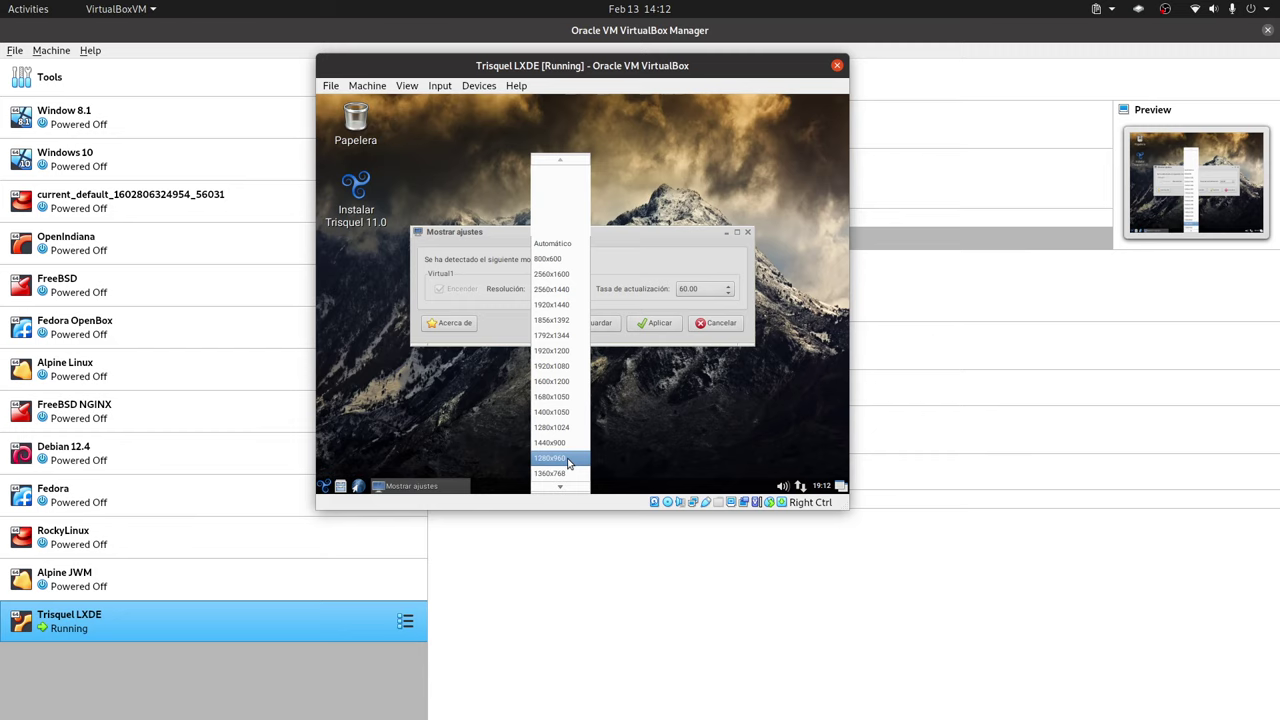
pyautogui.scroll(-2, 569, 462)
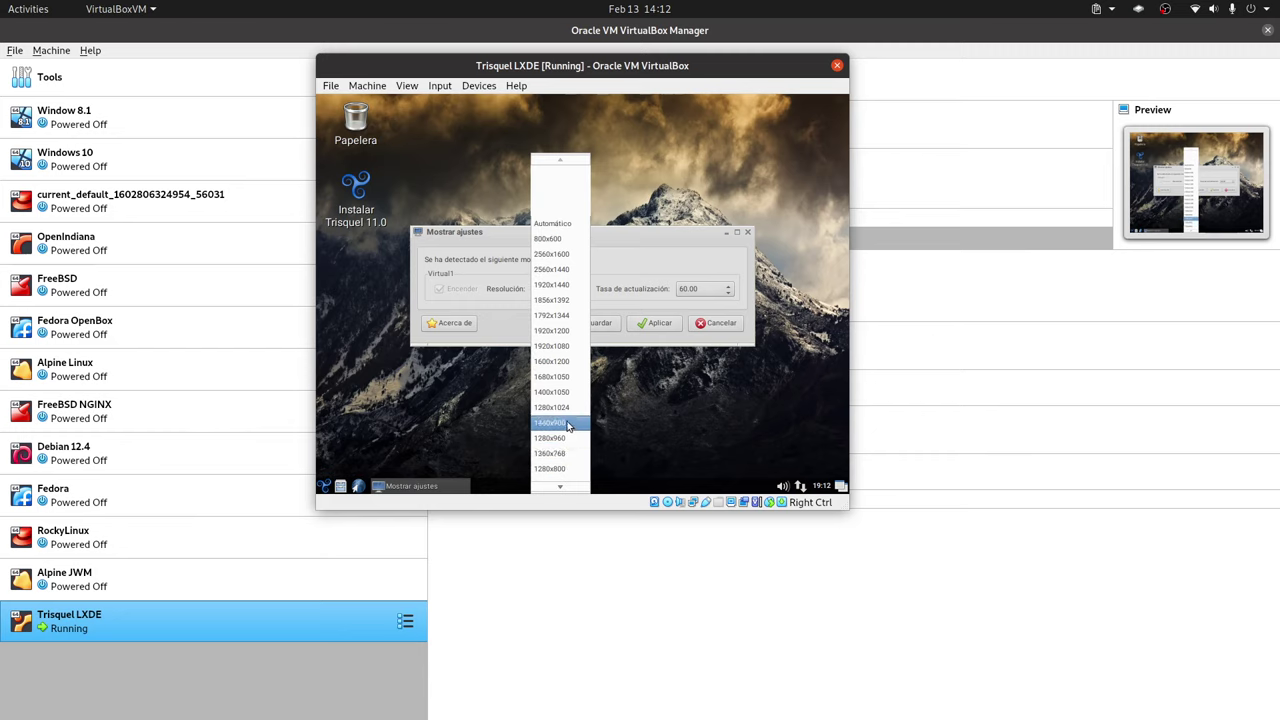
pyautogui.click(576, 432)
pyautogui.click(660, 326)
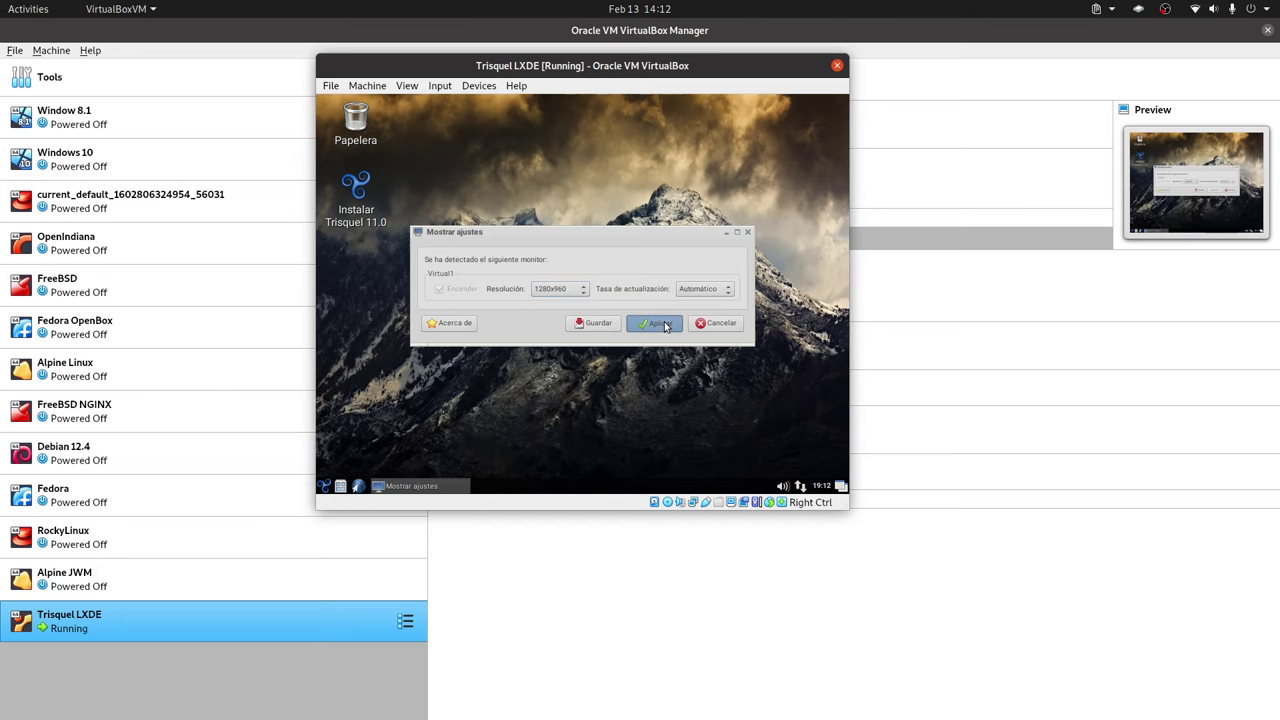
pyautogui.click(611, 299)
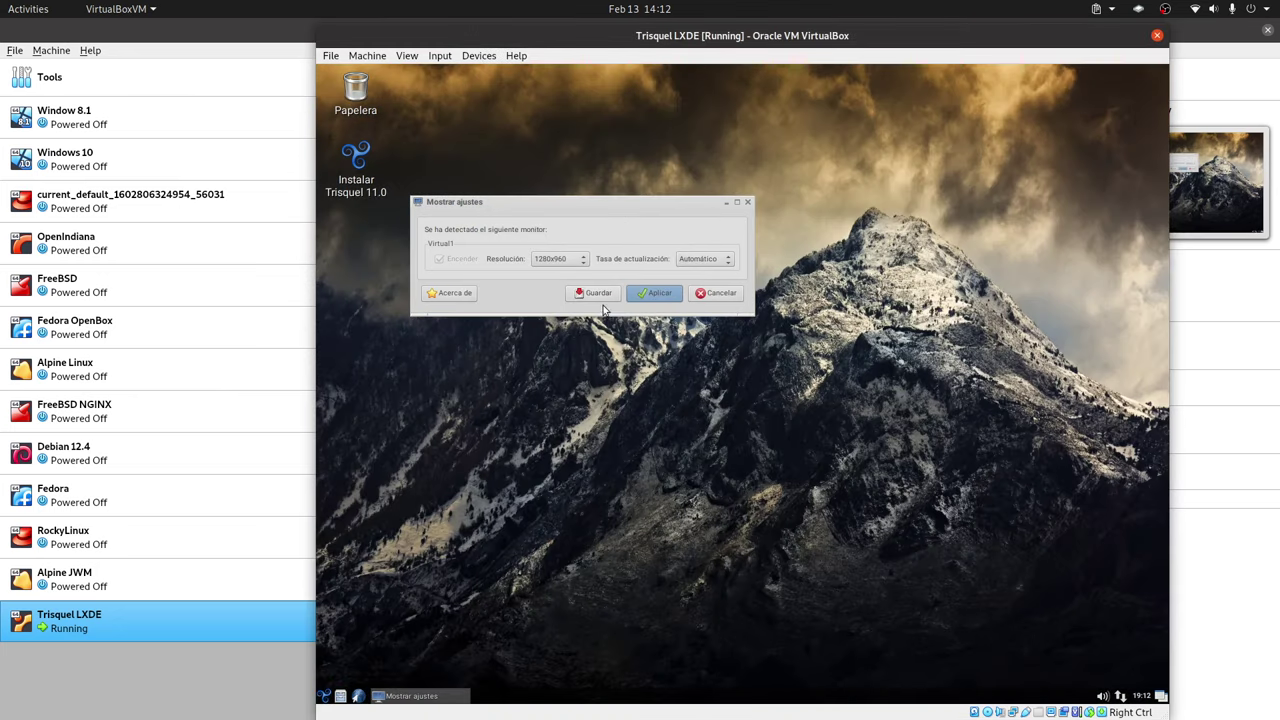
pyautogui.click(660, 297)
pyautogui.click(656, 300)
pyautogui.click(600, 295)
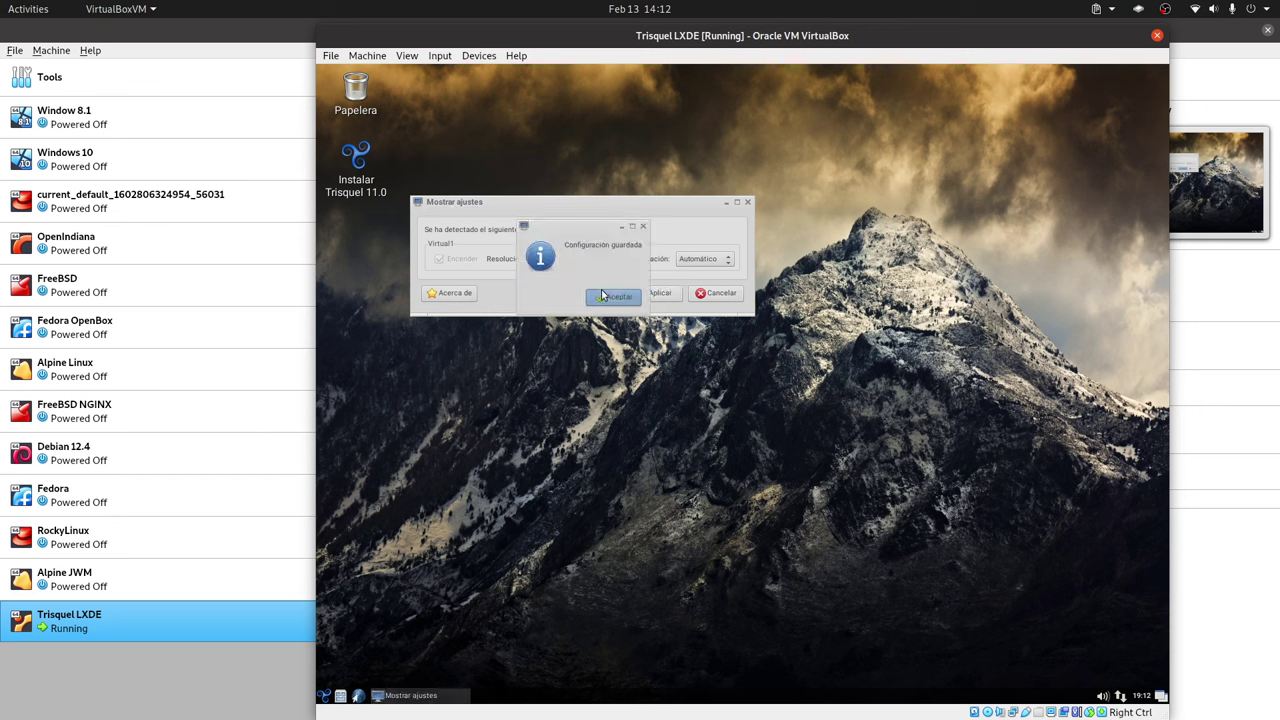
pyautogui.click(628, 302)
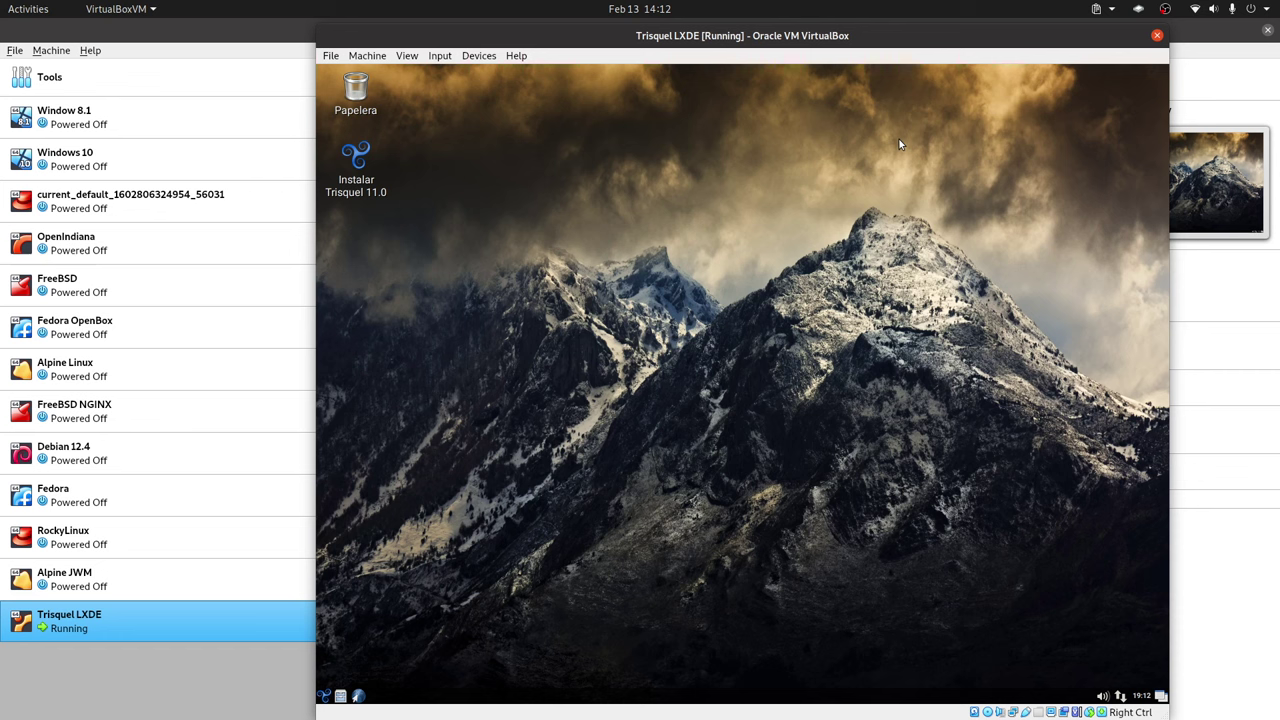
# - Run the Instalar Trisquel 11.0 launcher, keep Español and the keyboard layout, and untick Descargar actualizaciones
pyautogui.doubleClick(370, 177)
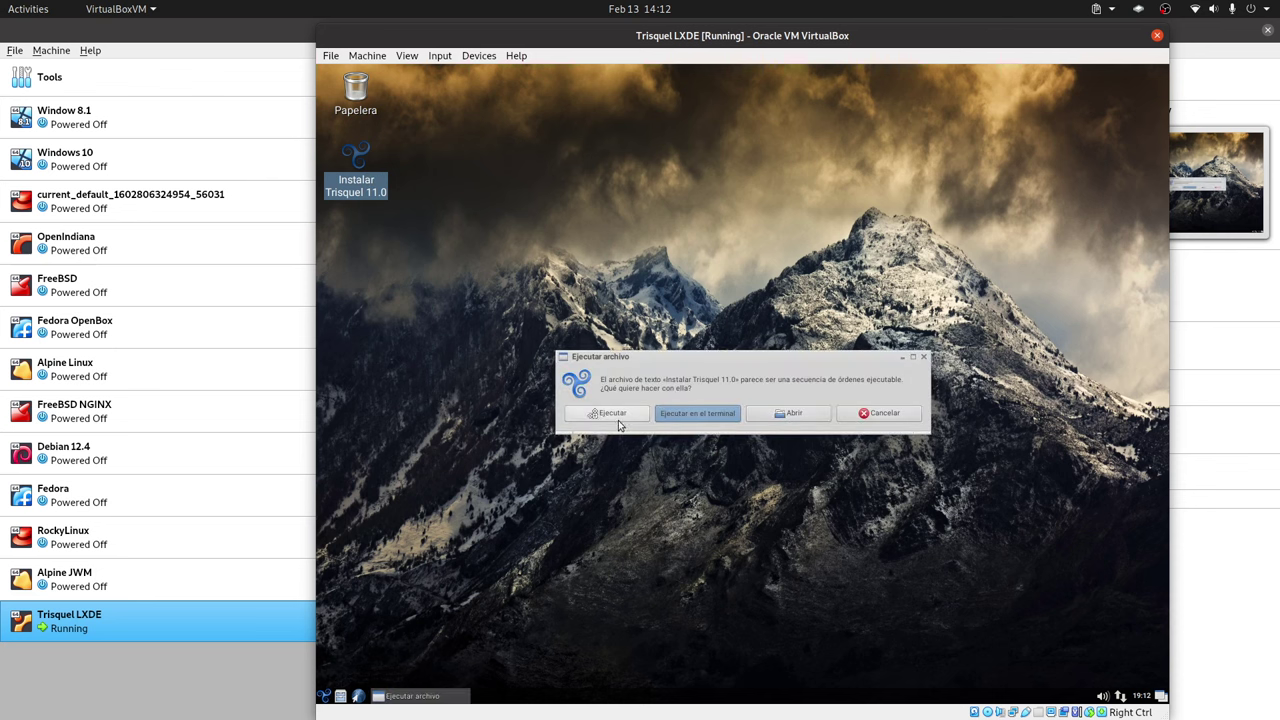
pyautogui.click(610, 413)
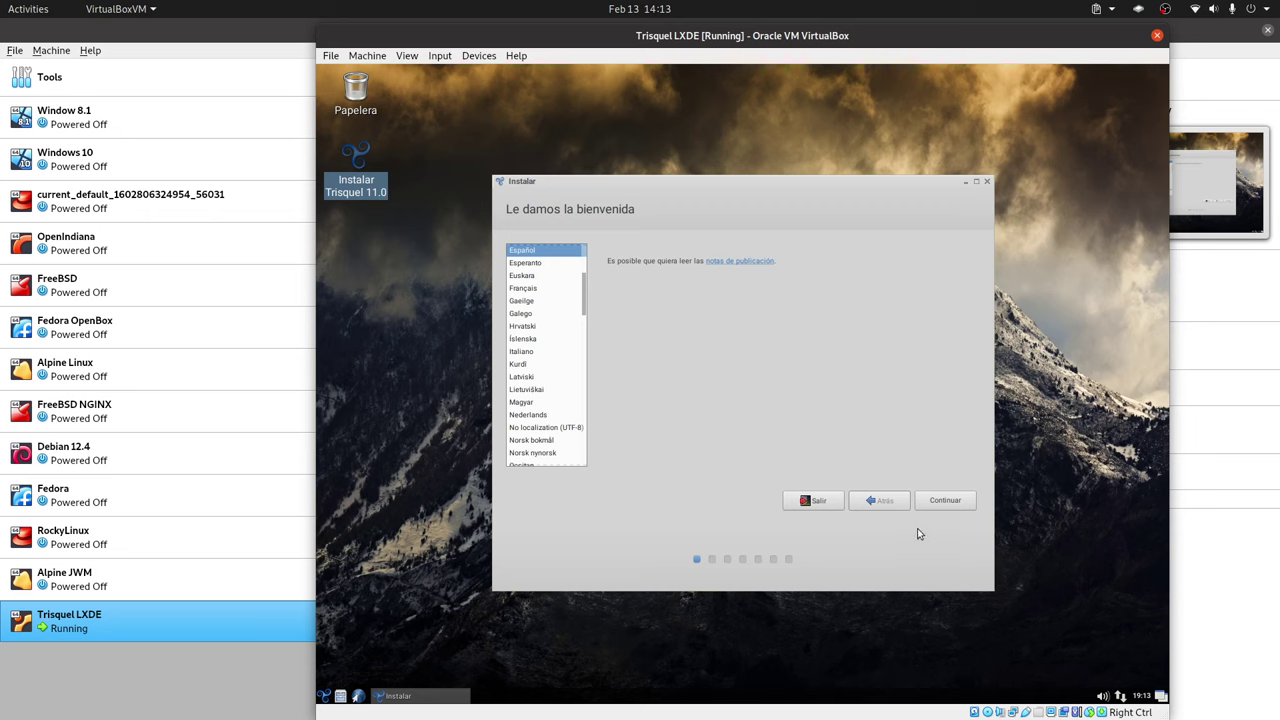
pyautogui.click(945, 502)
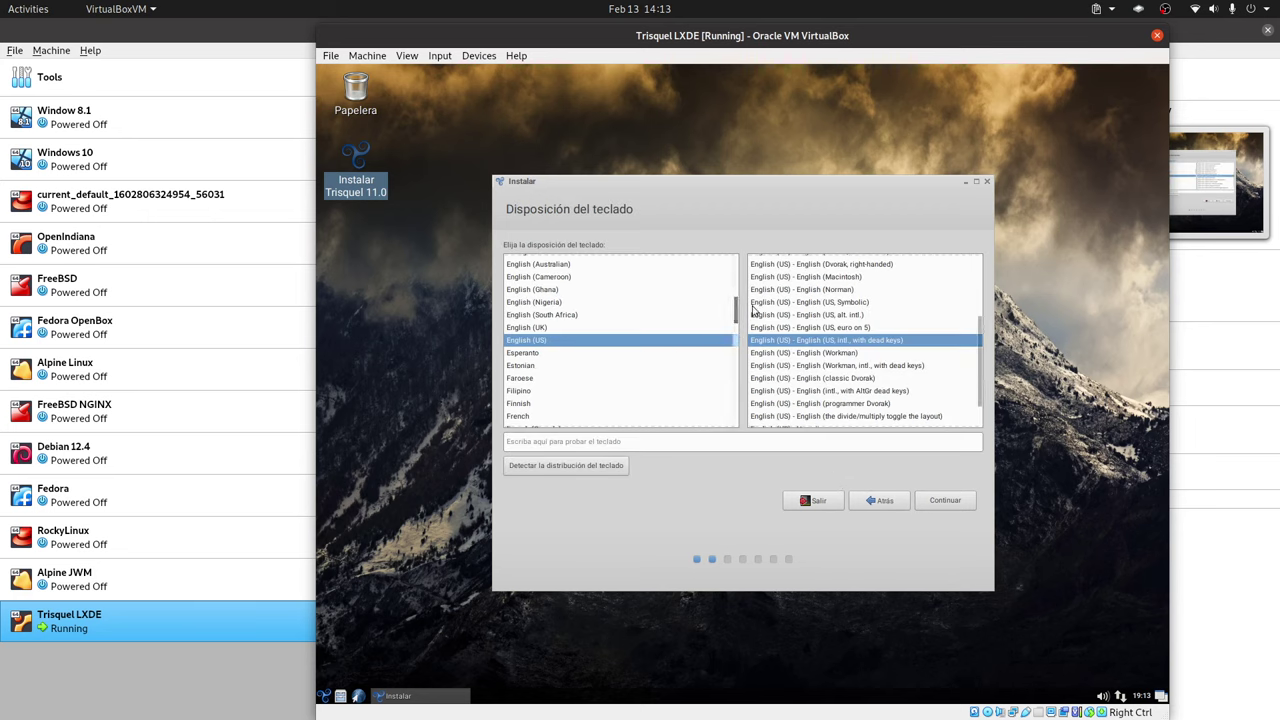
pyautogui.click(946, 505)
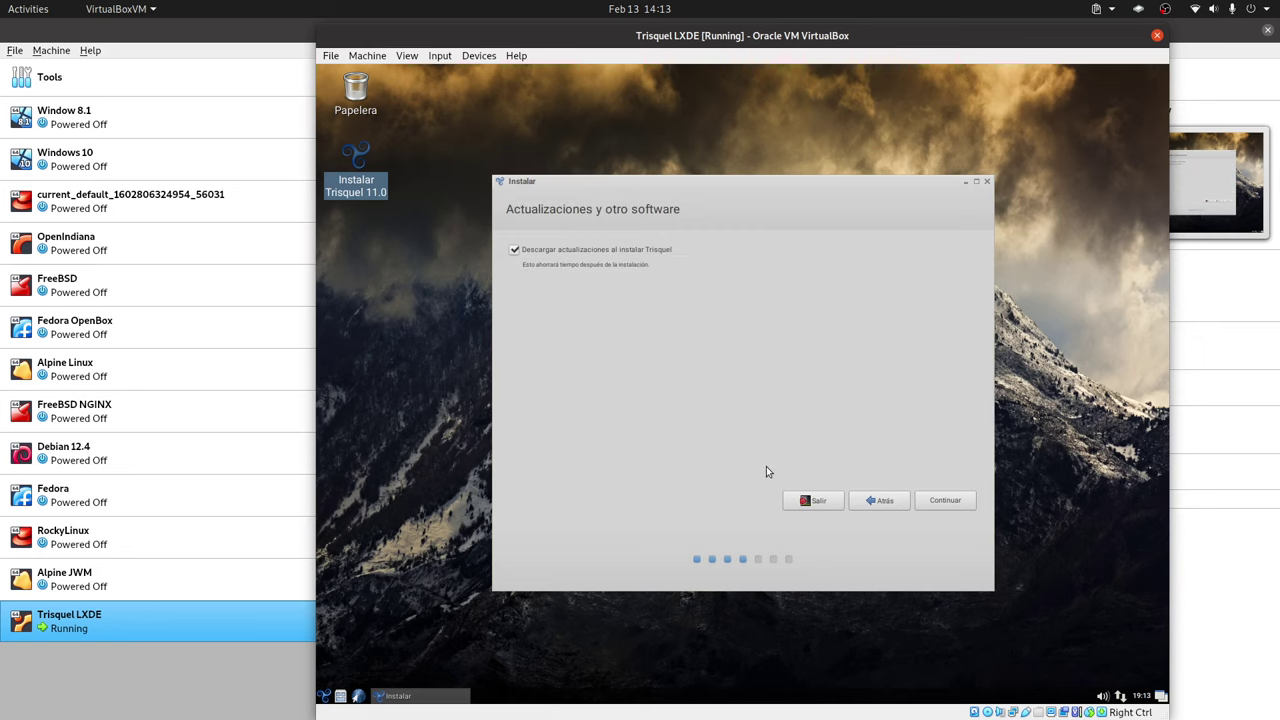
pyautogui.click(514, 250)
# - Choose Más opciones for manual partitioning and create a new empty partition table on /dev/sda
pyautogui.click(950, 501)
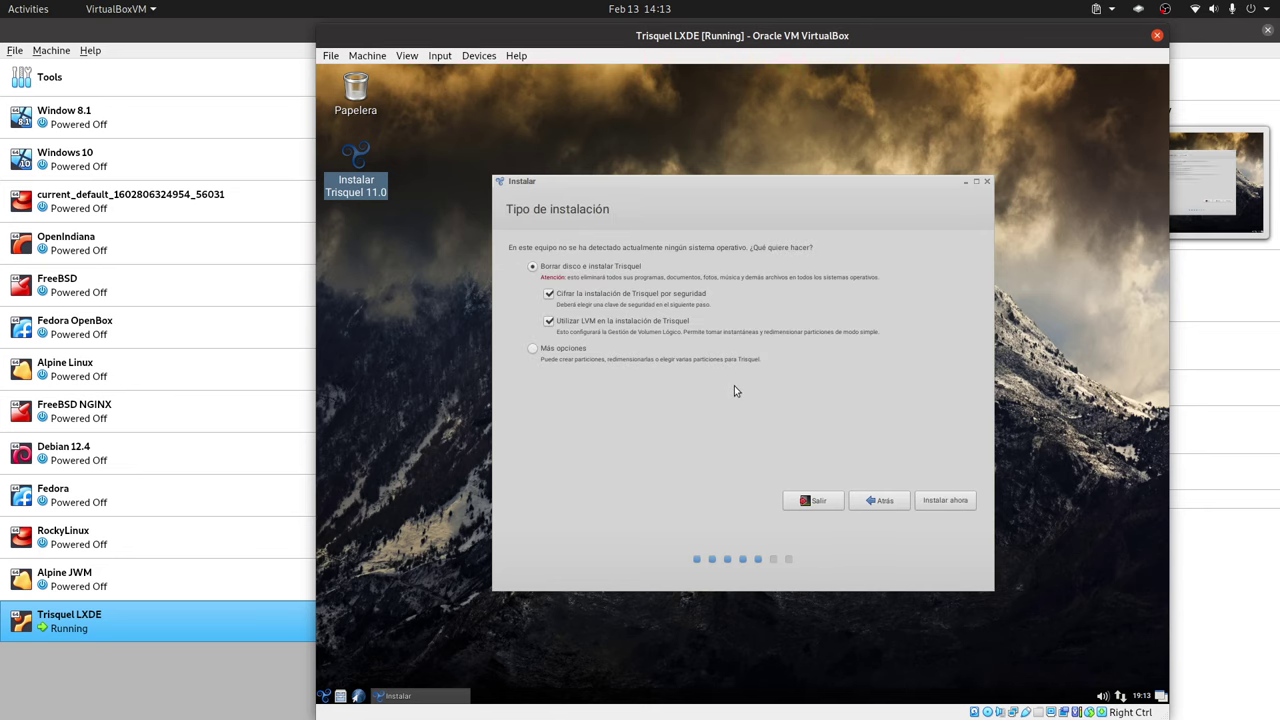
pyautogui.click(553, 350)
pyautogui.click(944, 503)
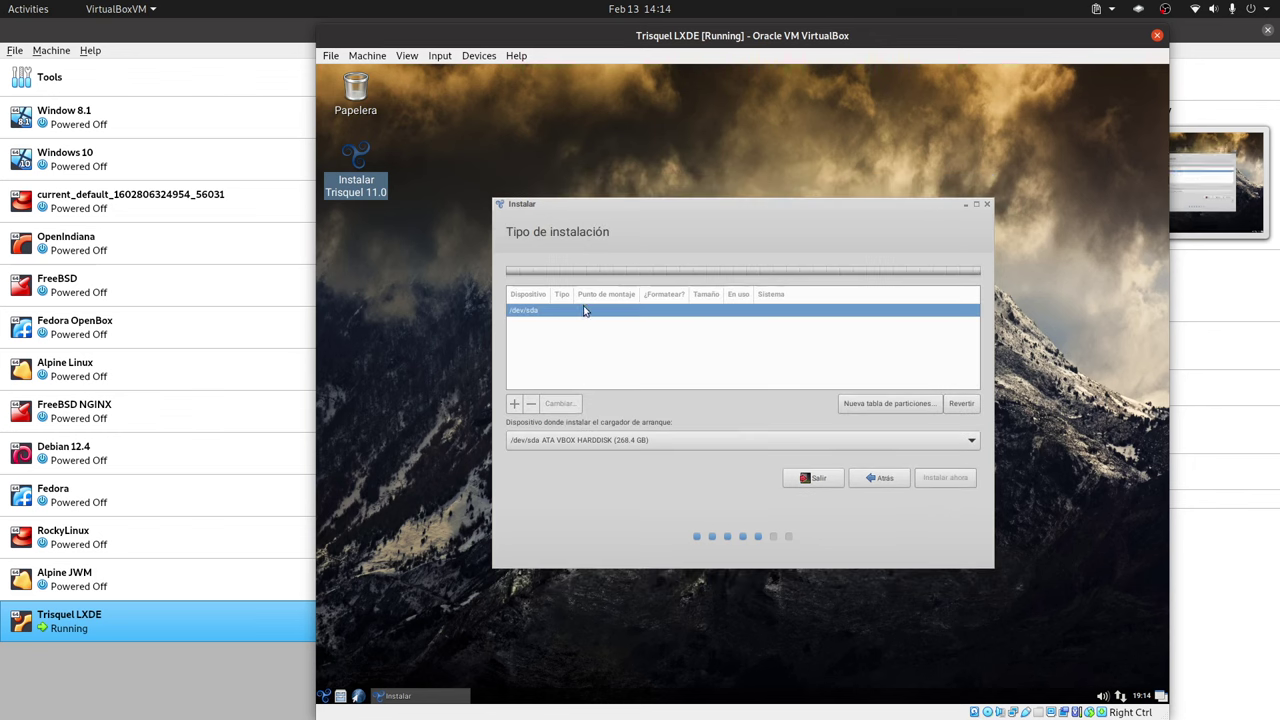
pyautogui.click(904, 403)
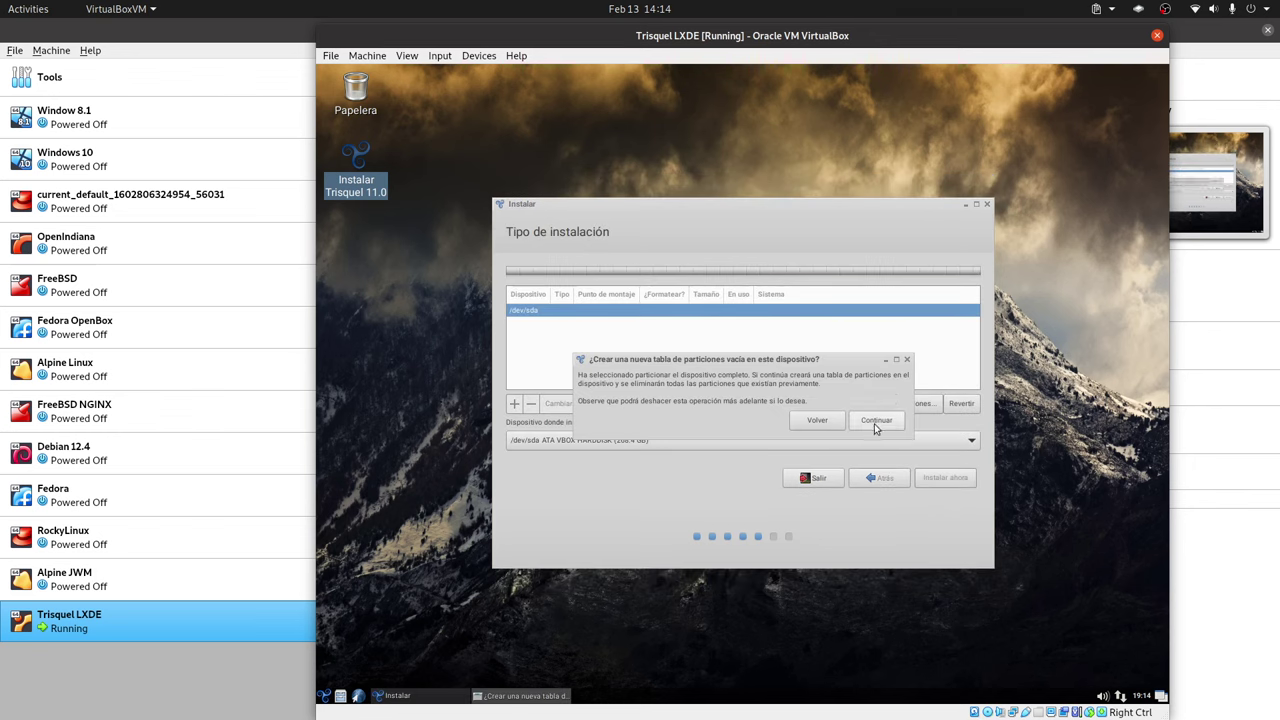
pyautogui.click(876, 421)
# - Create a 256 MB ext4 partition mounted at /boot in the free space
pyautogui.click(565, 326)
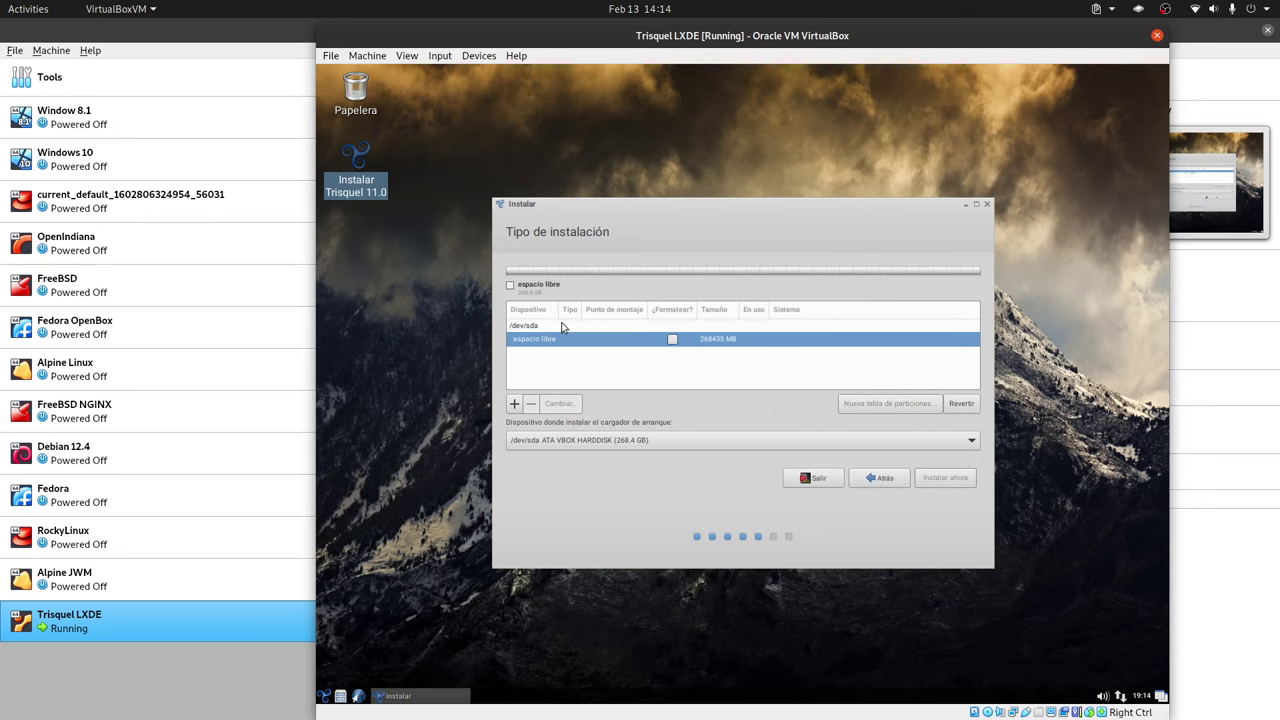
pyautogui.click(518, 406)
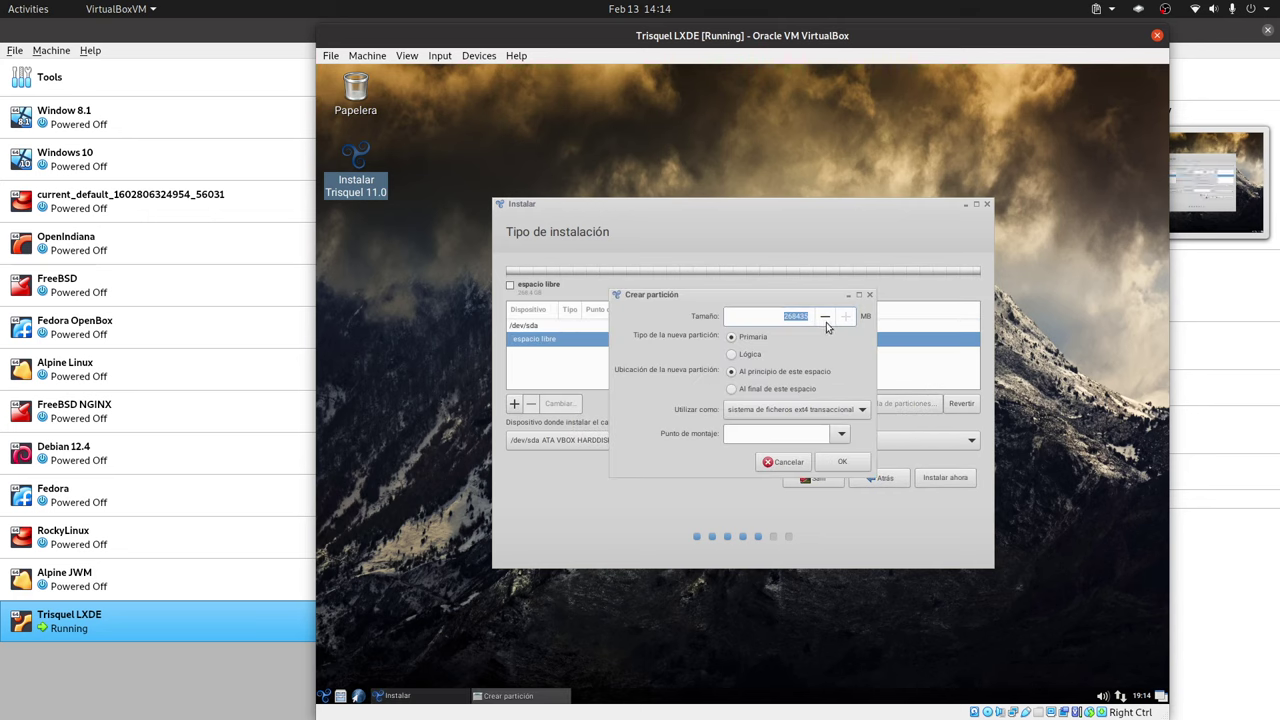
pyautogui.click(852, 412)
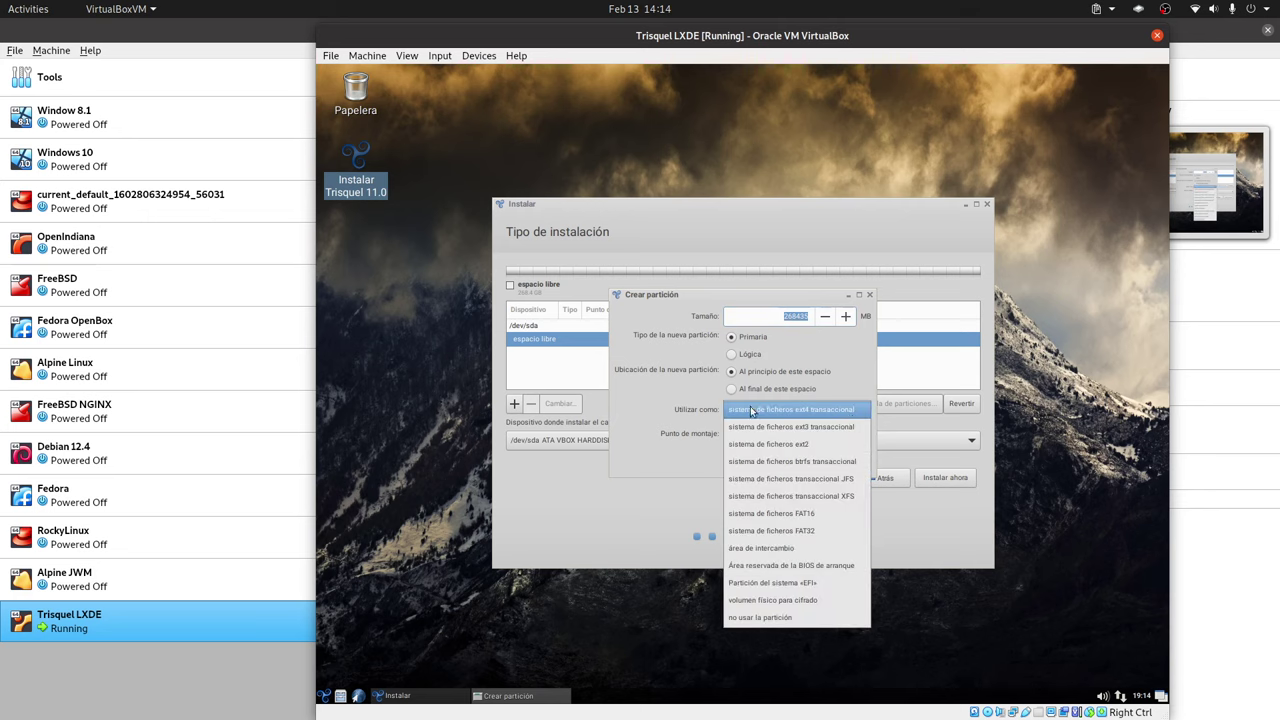
pyautogui.click(667, 403)
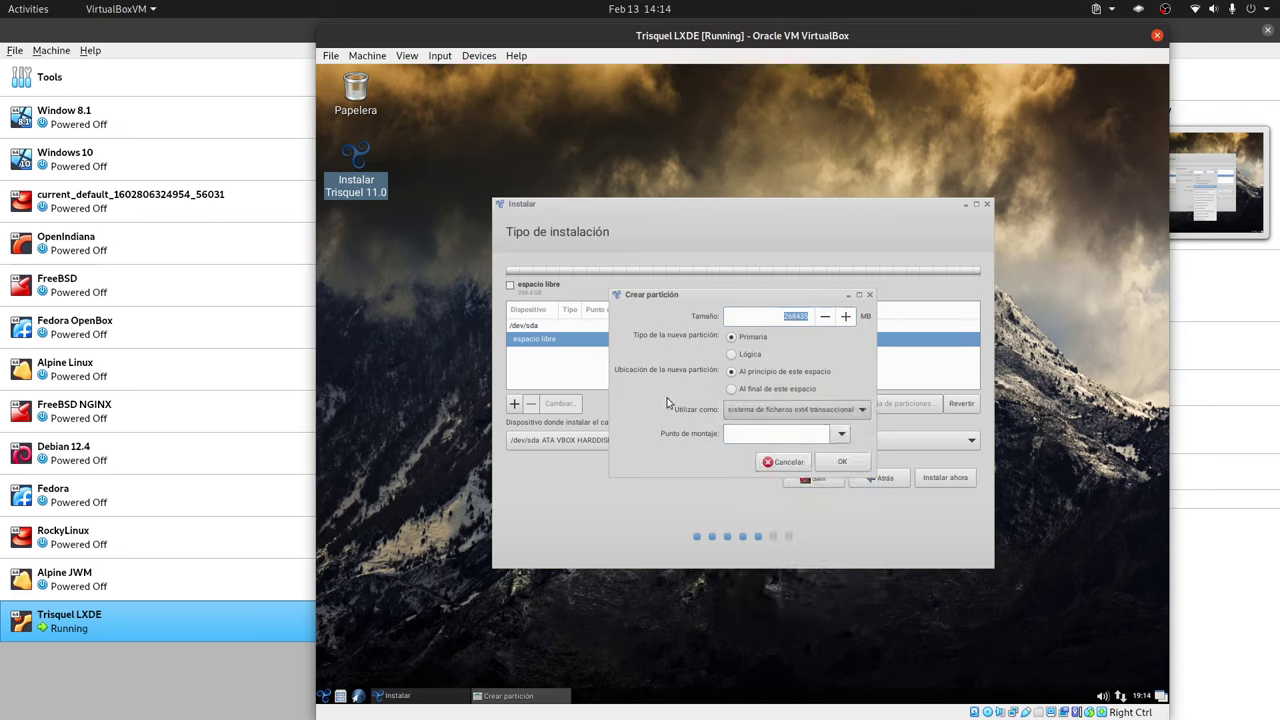
pyautogui.click(841, 435)
pyautogui.click(766, 477)
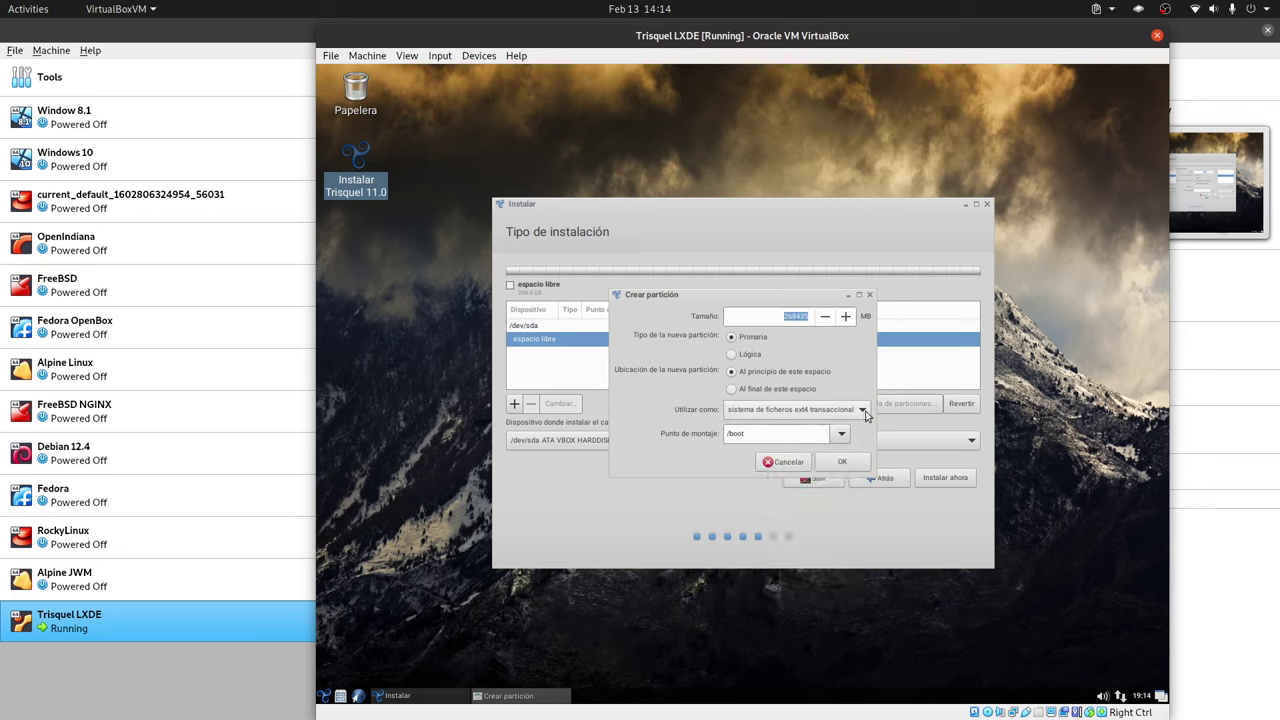
pyautogui.click(857, 412)
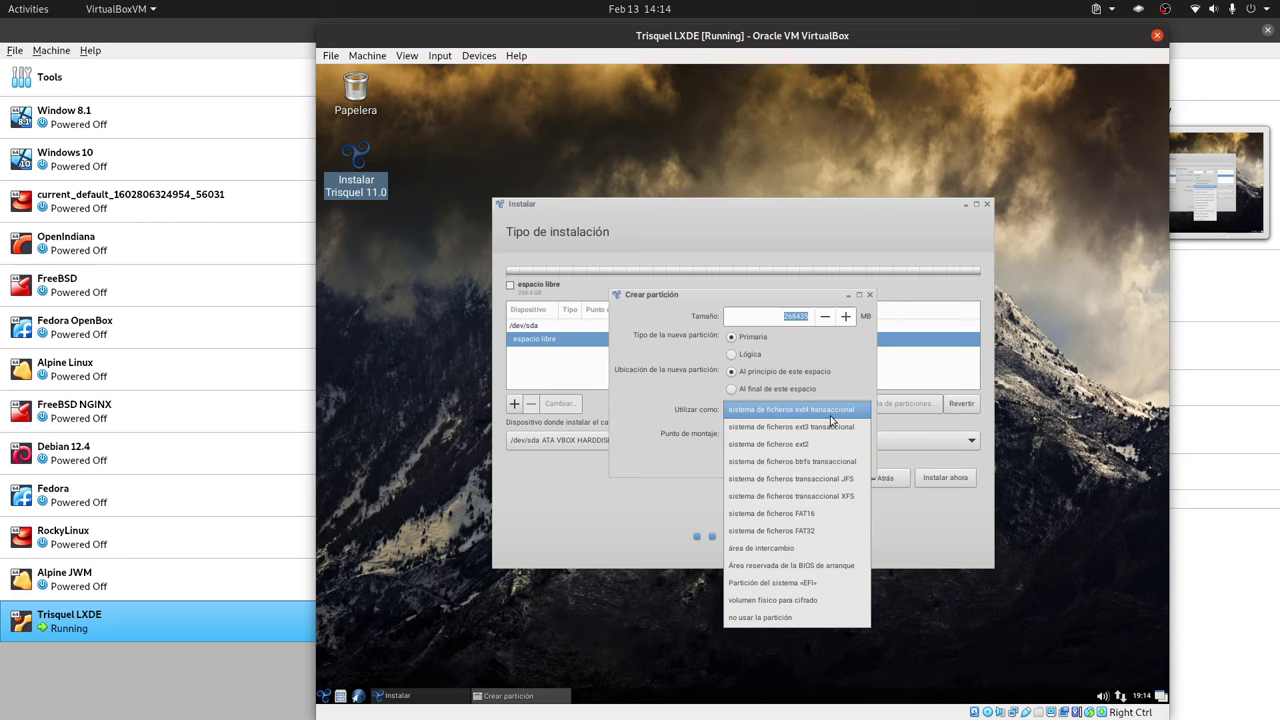
pyautogui.click(830, 412)
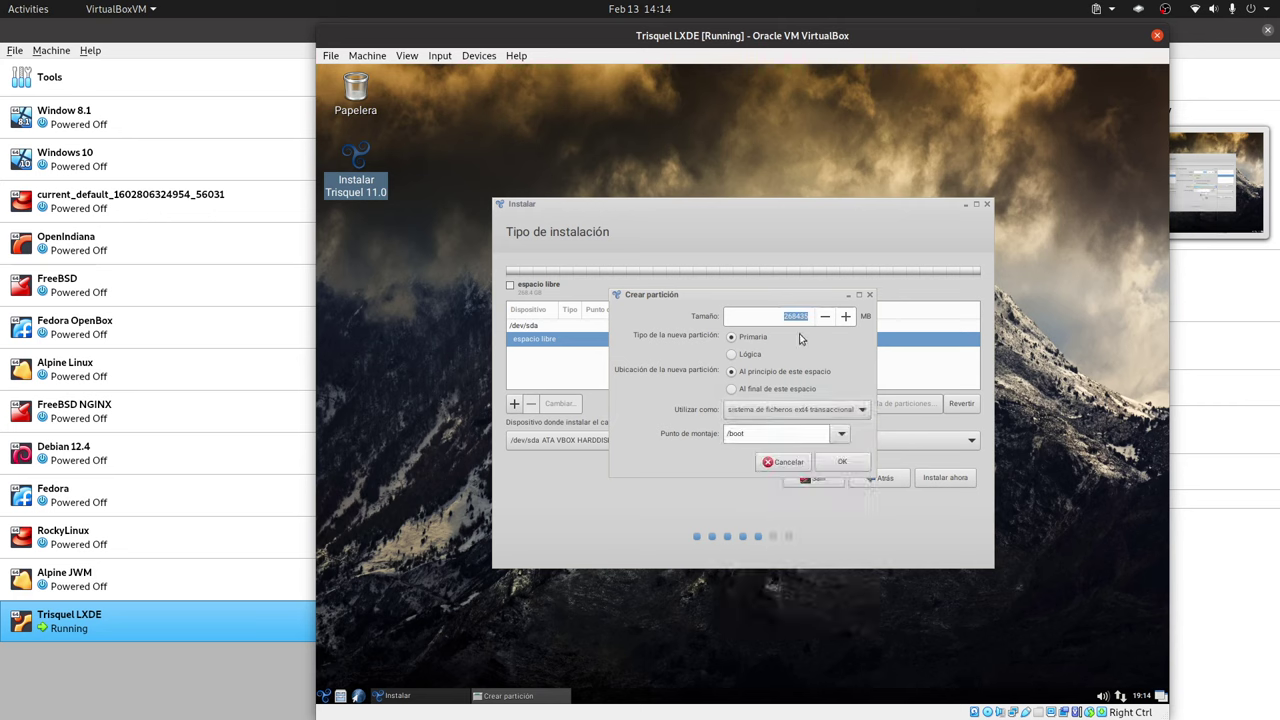
pyautogui.write('256')
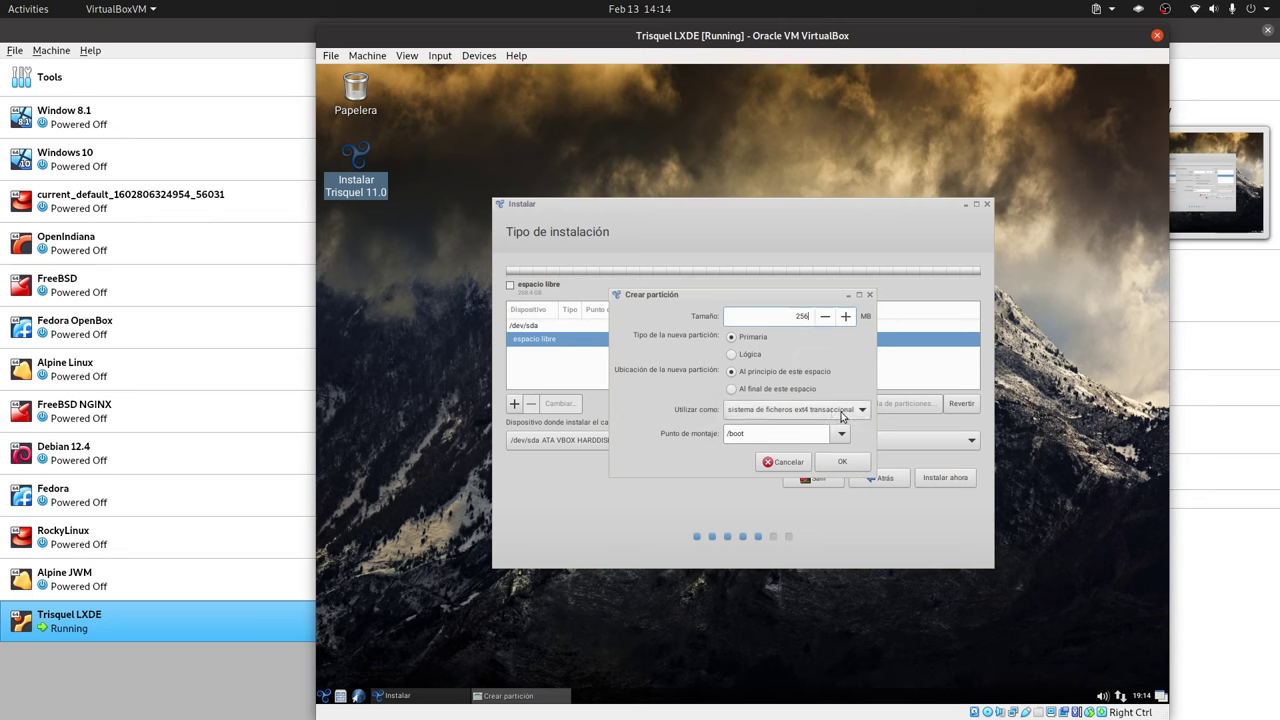
pyautogui.click(841, 461)
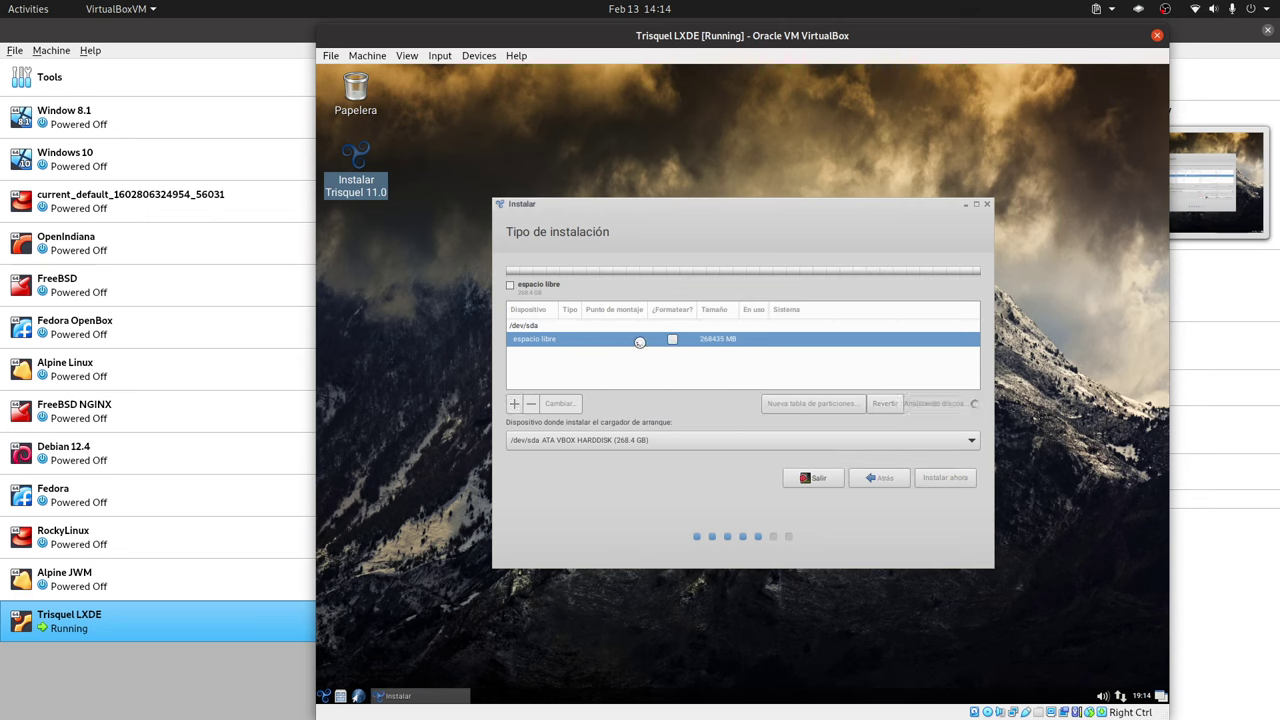
# - Inspect the /boot partition in the partition editor and close it without changes
pyautogui.click(576, 356)
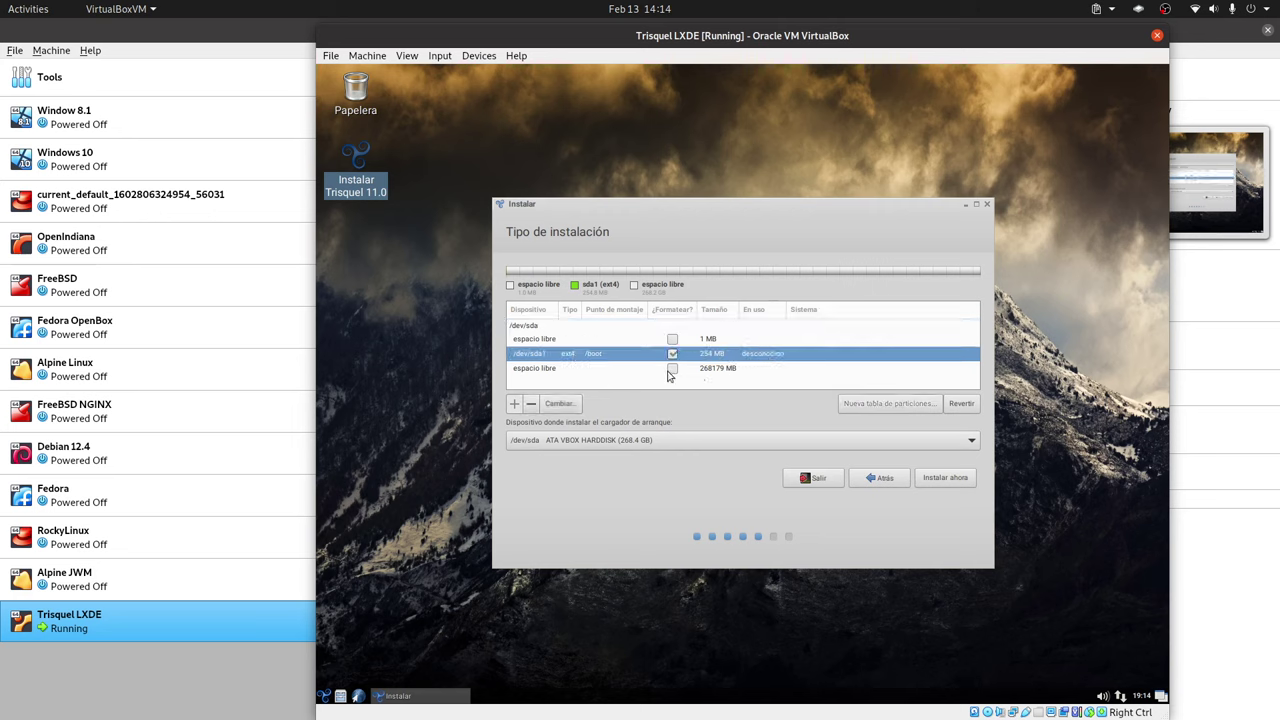
pyautogui.click(578, 369)
pyautogui.click(747, 357)
pyautogui.rightClick(733, 358)
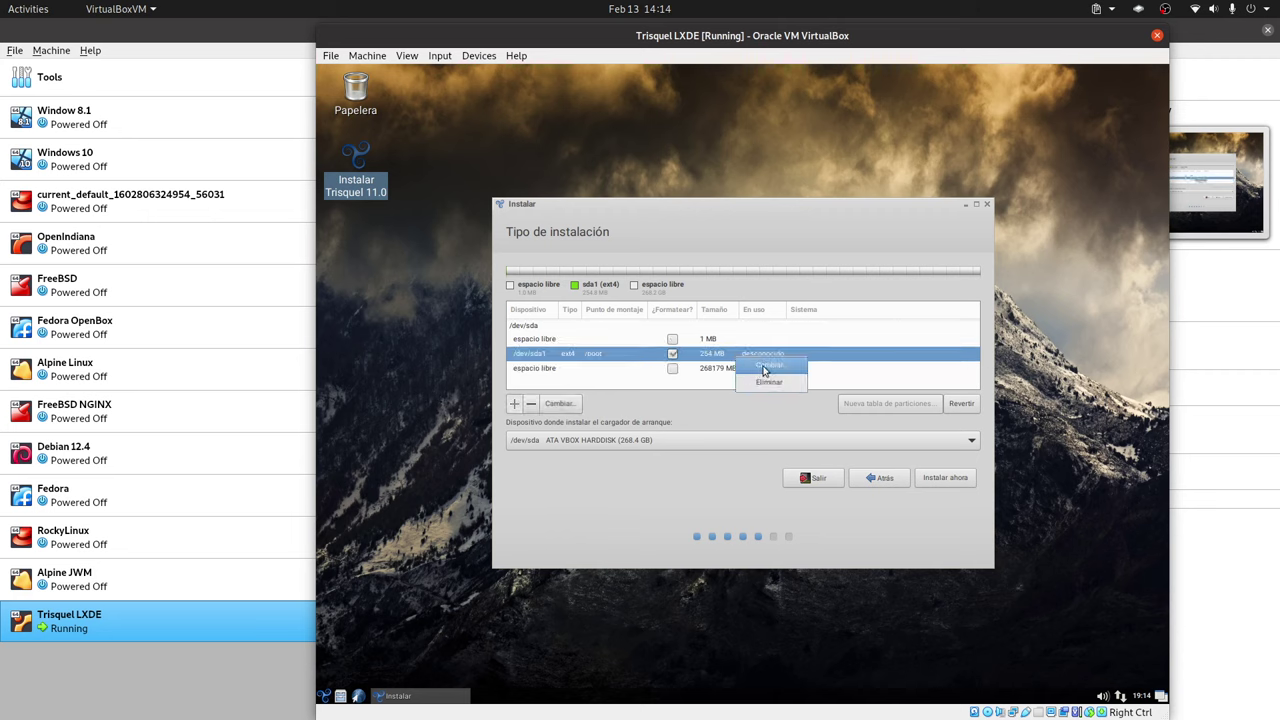
pyautogui.click(766, 366)
pyautogui.click(740, 395)
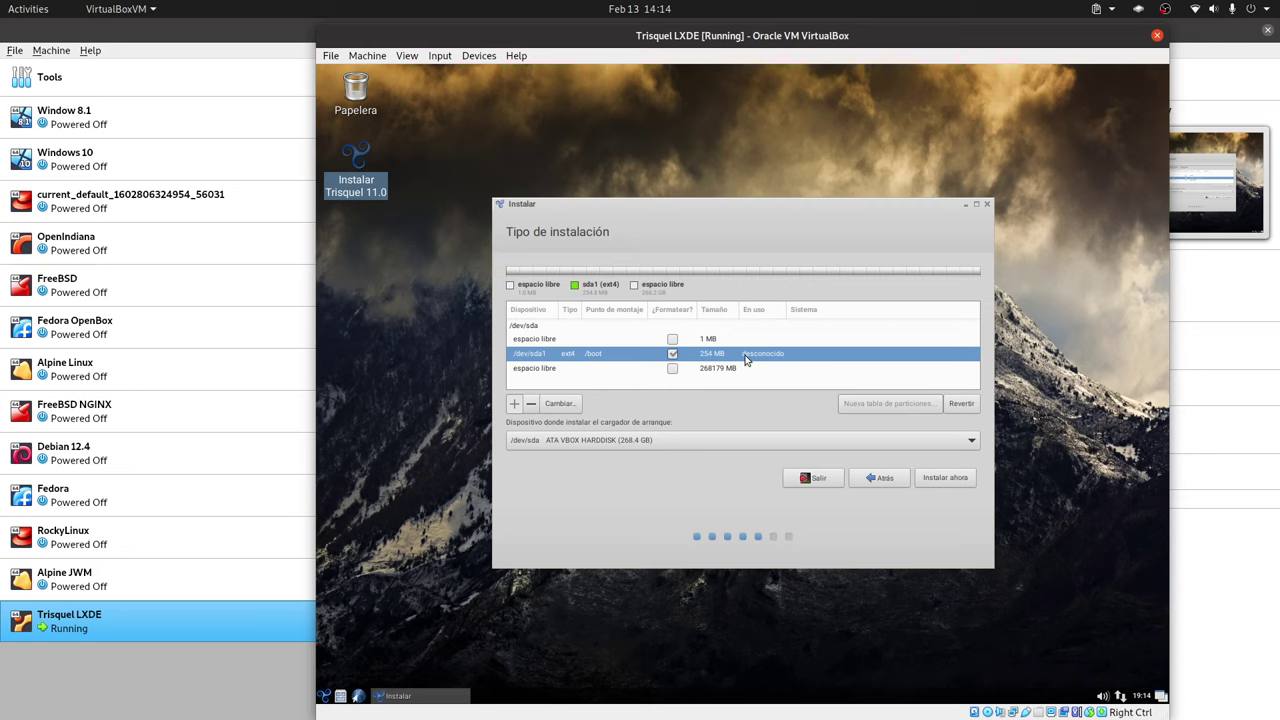
# - Revert the partitioning, wipe /dev/sda to a new empty partition table, and start a new partition
pyautogui.click(961, 403)
pyautogui.click(892, 404)
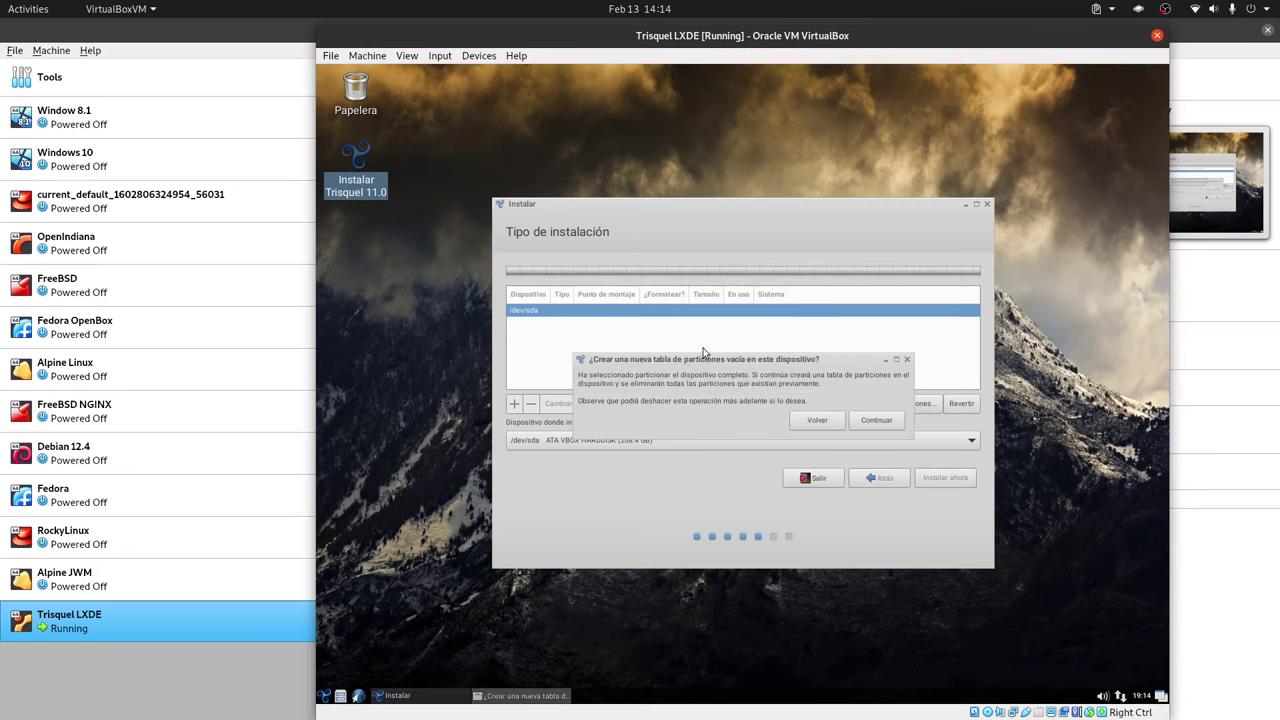
pyautogui.click(814, 418)
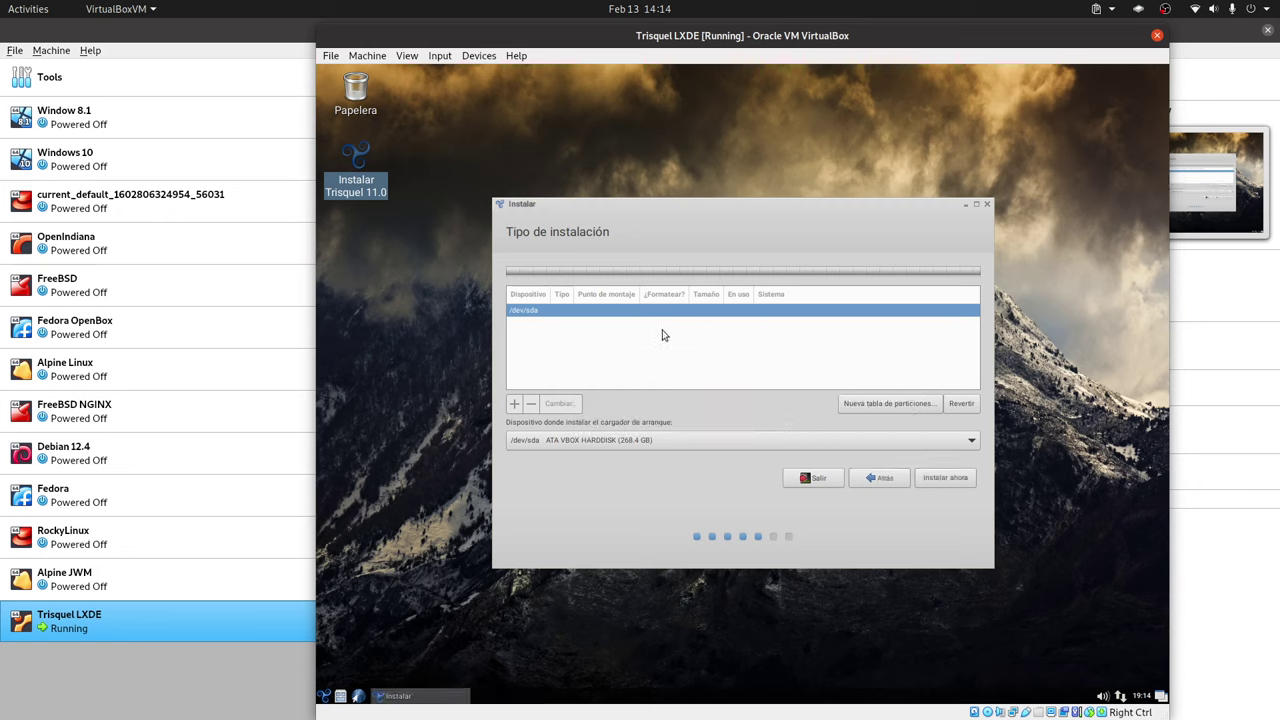
pyautogui.click(886, 405)
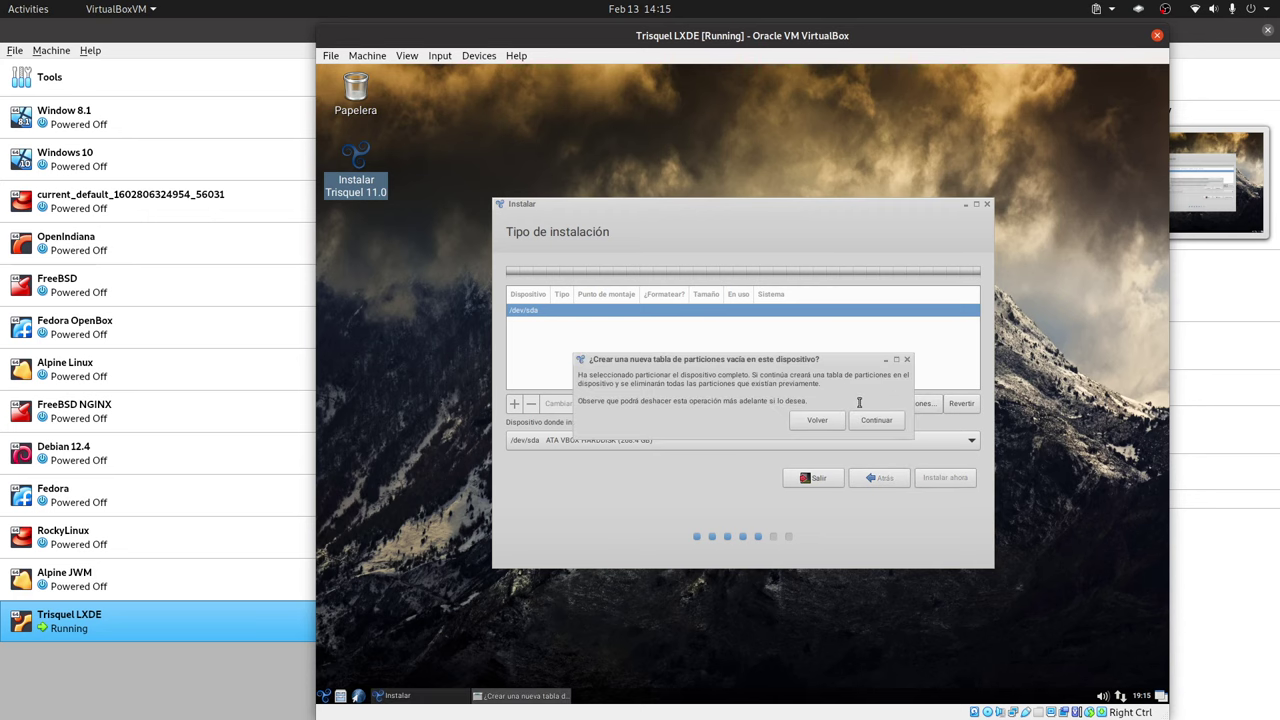
pyautogui.click(872, 420)
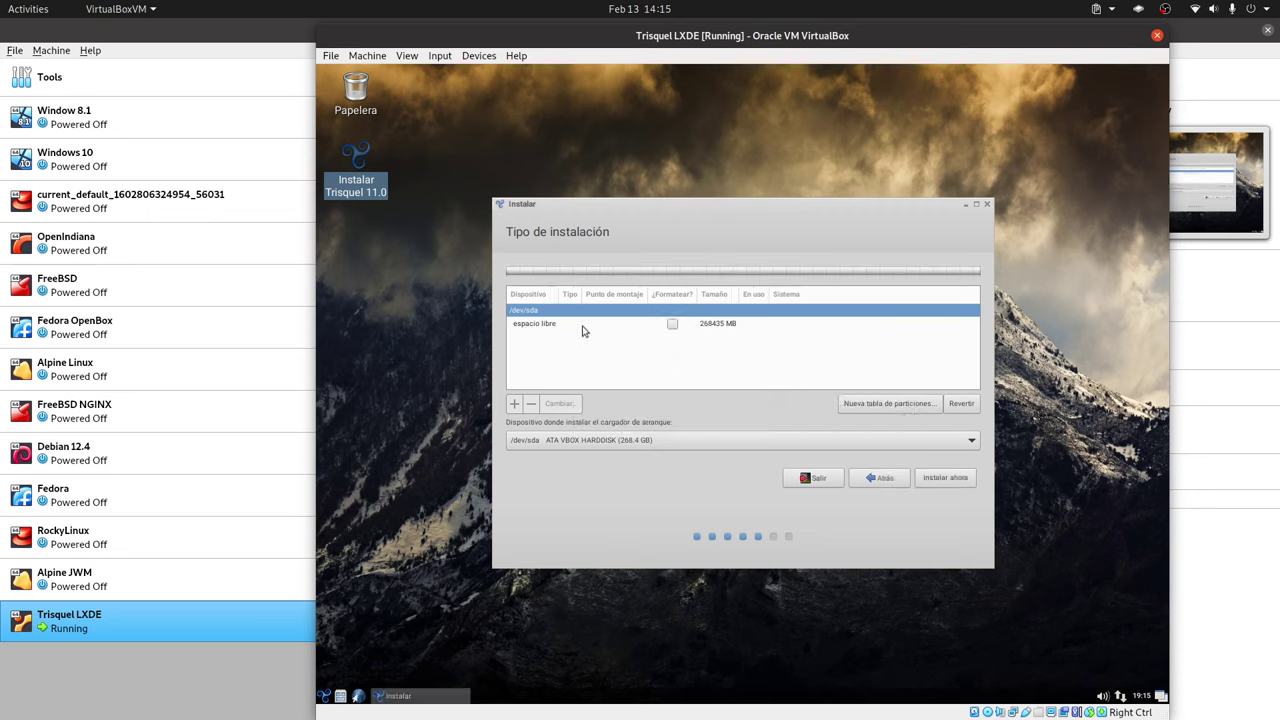
pyautogui.click(514, 403)
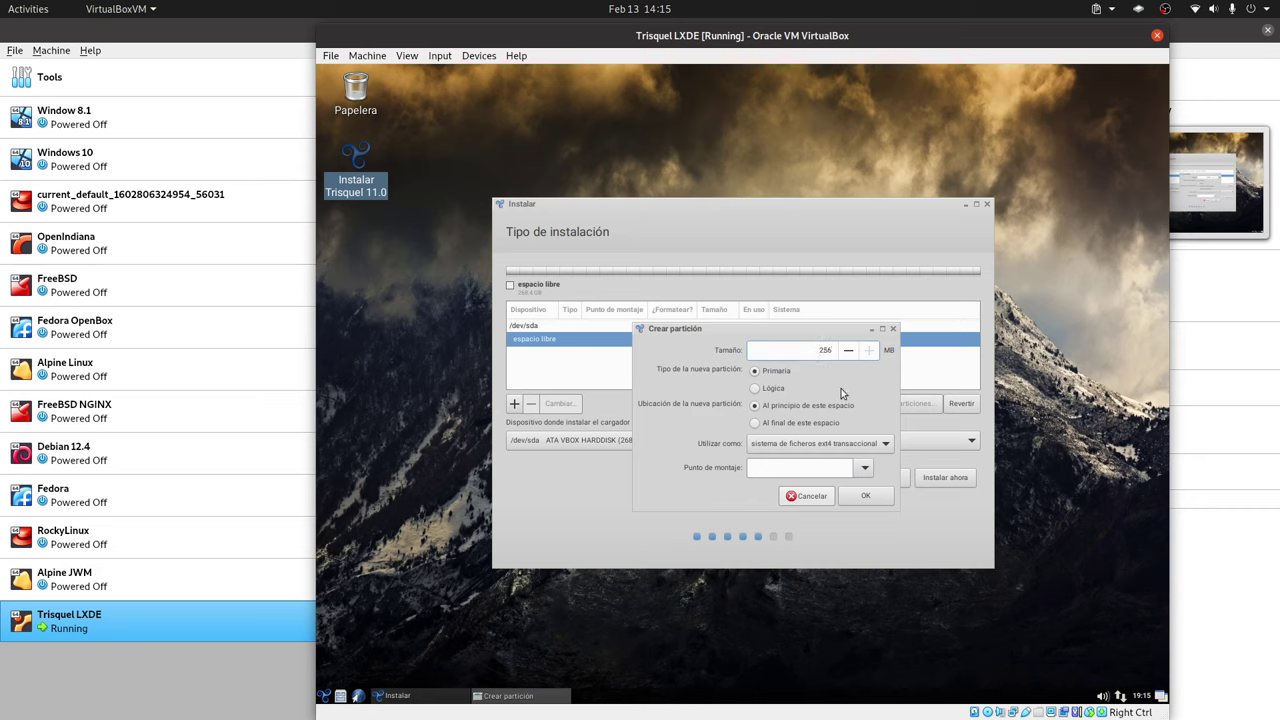
# - Create the 256 MB ext4 /boot partition, then select the /dev/sda1 row
pyautogui.click(860, 443)
pyautogui.click(860, 443)
pyautogui.click(842, 467)
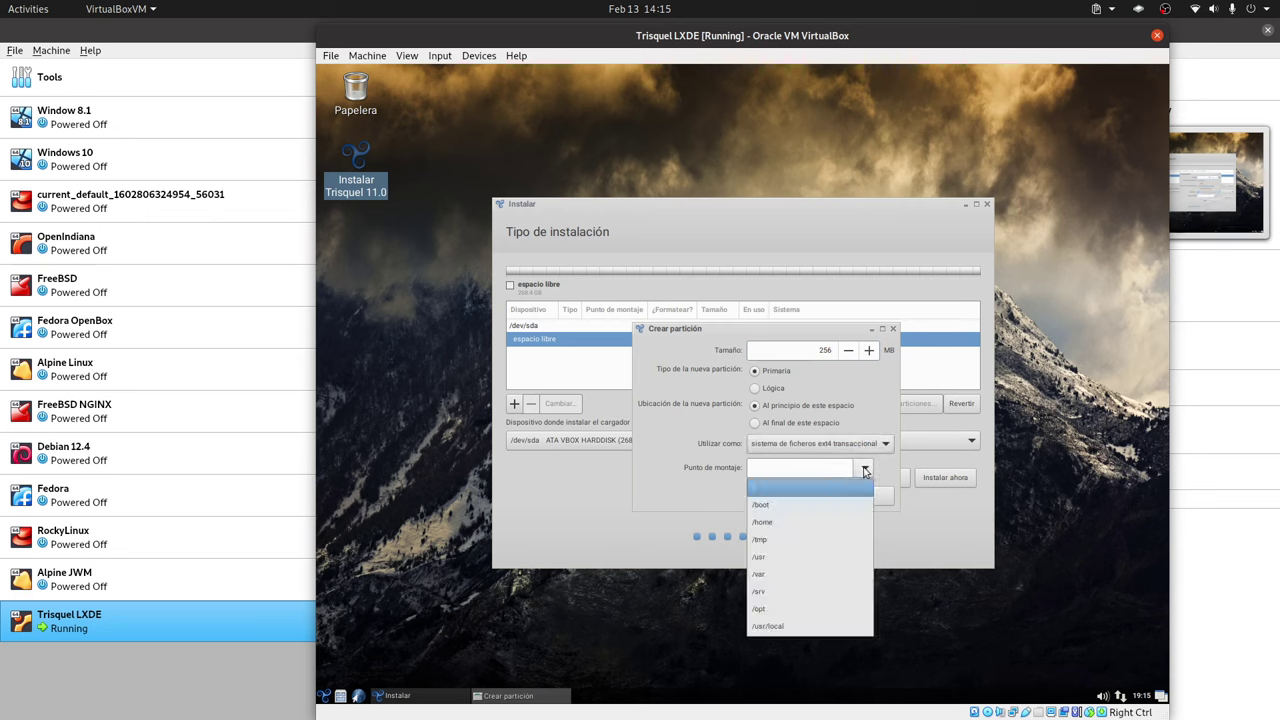
pyautogui.click(808, 504)
pyautogui.click(806, 496)
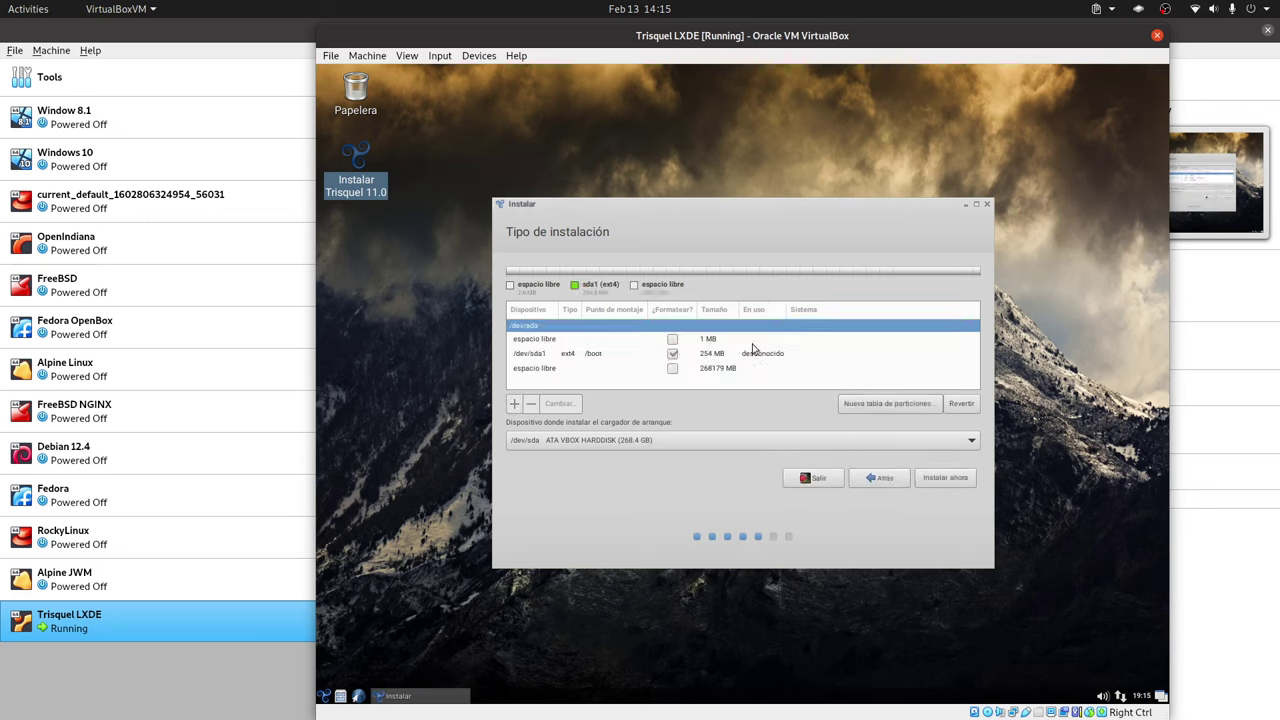
pyautogui.click(551, 367)
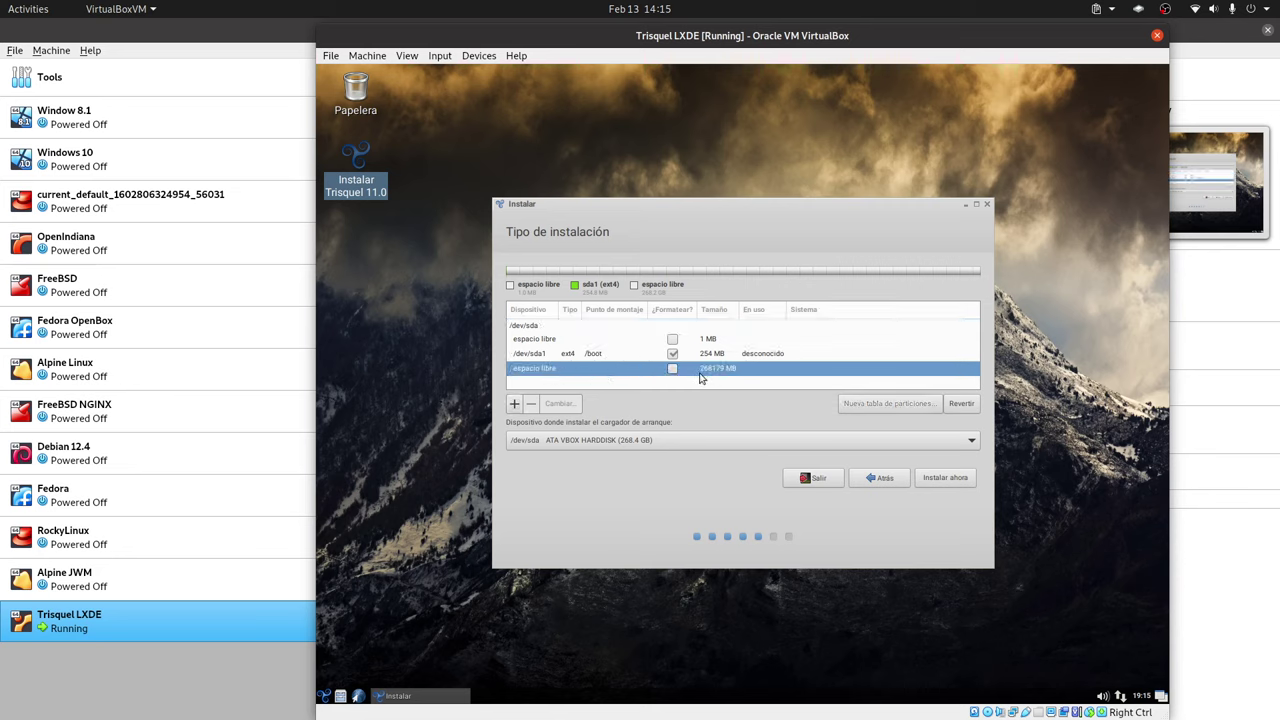
pyautogui.click(577, 357)
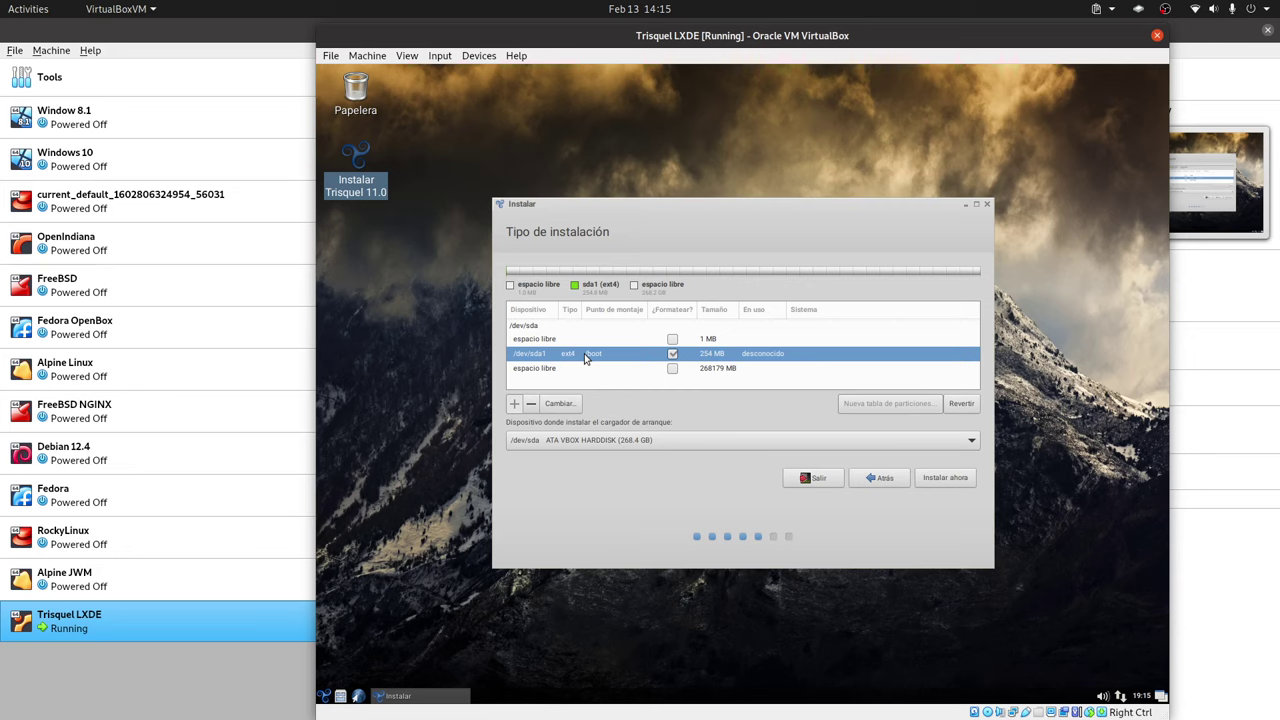
# - Add a 10240 MB ext4 root partition mounted at / in the free space
pyautogui.click(578, 369)
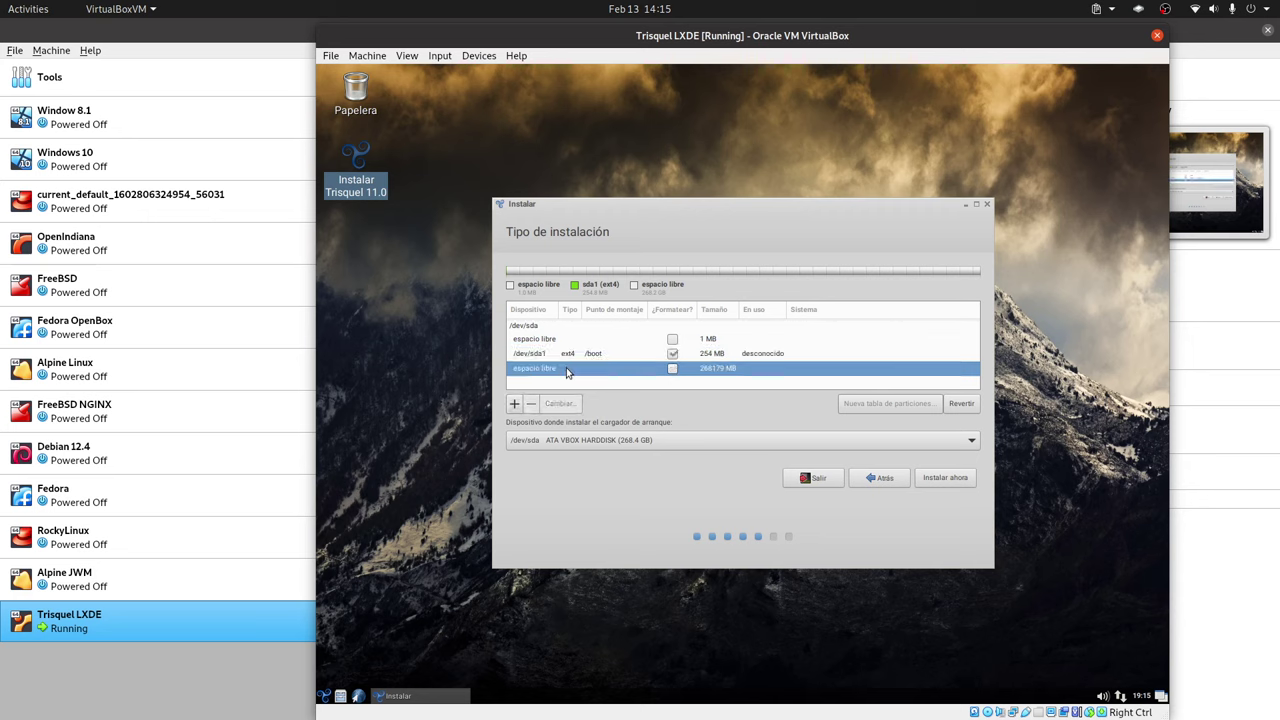
pyautogui.click(515, 404)
pyautogui.doubleClick(795, 316)
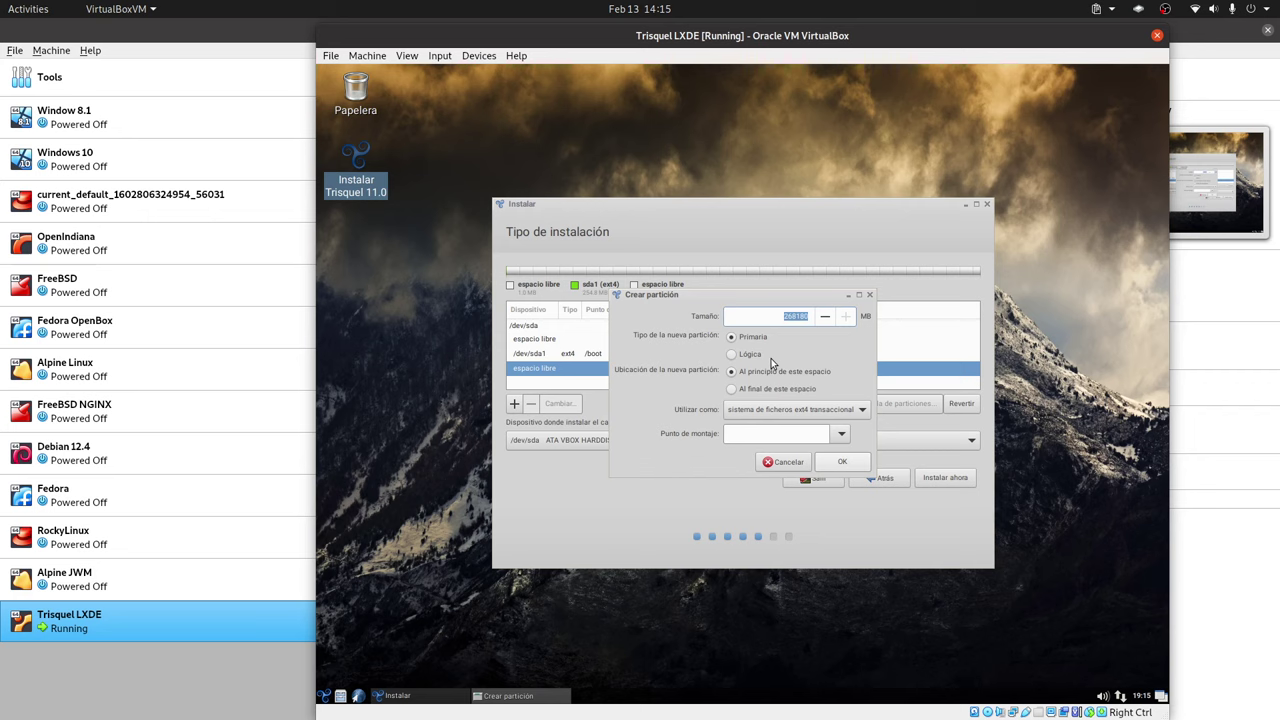
pyautogui.write('102400')
pyautogui.press('BackSpace')
pyautogui.click(842, 409)
pyautogui.click(842, 409)
pyautogui.click(828, 413)
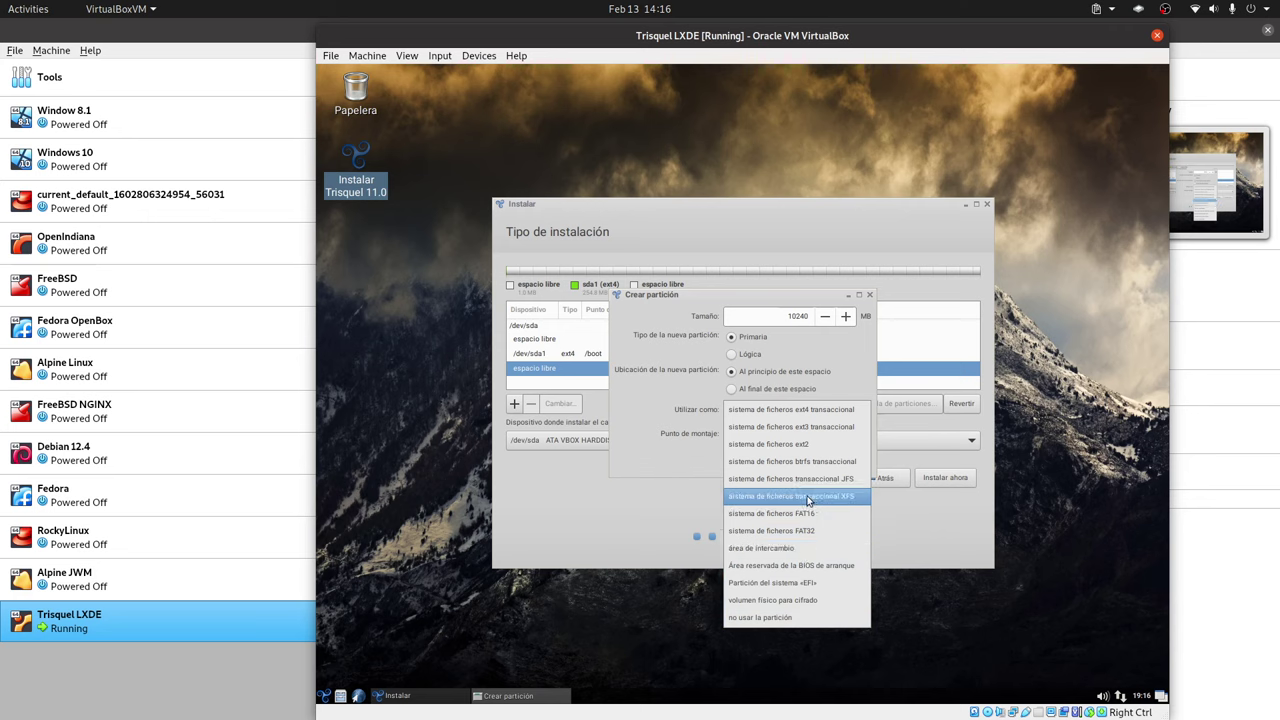
pyautogui.click(680, 410)
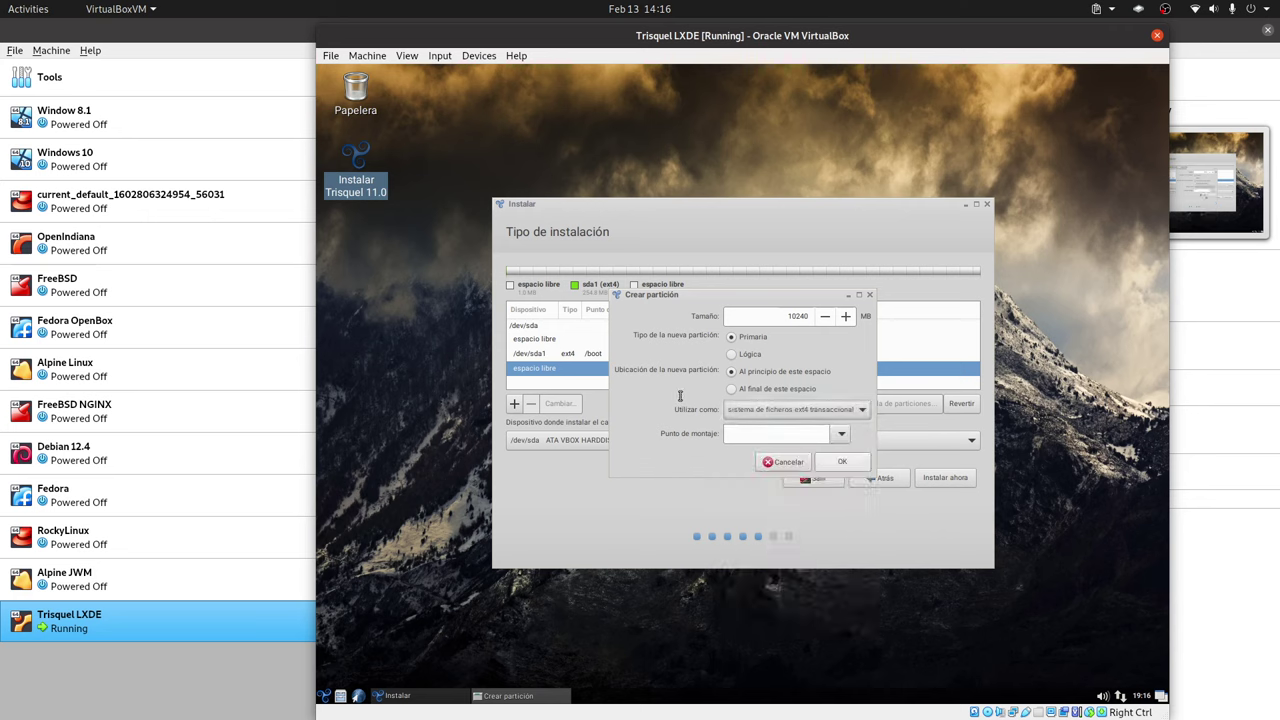
pyautogui.click(824, 433)
pyautogui.click(772, 455)
pyautogui.click(849, 460)
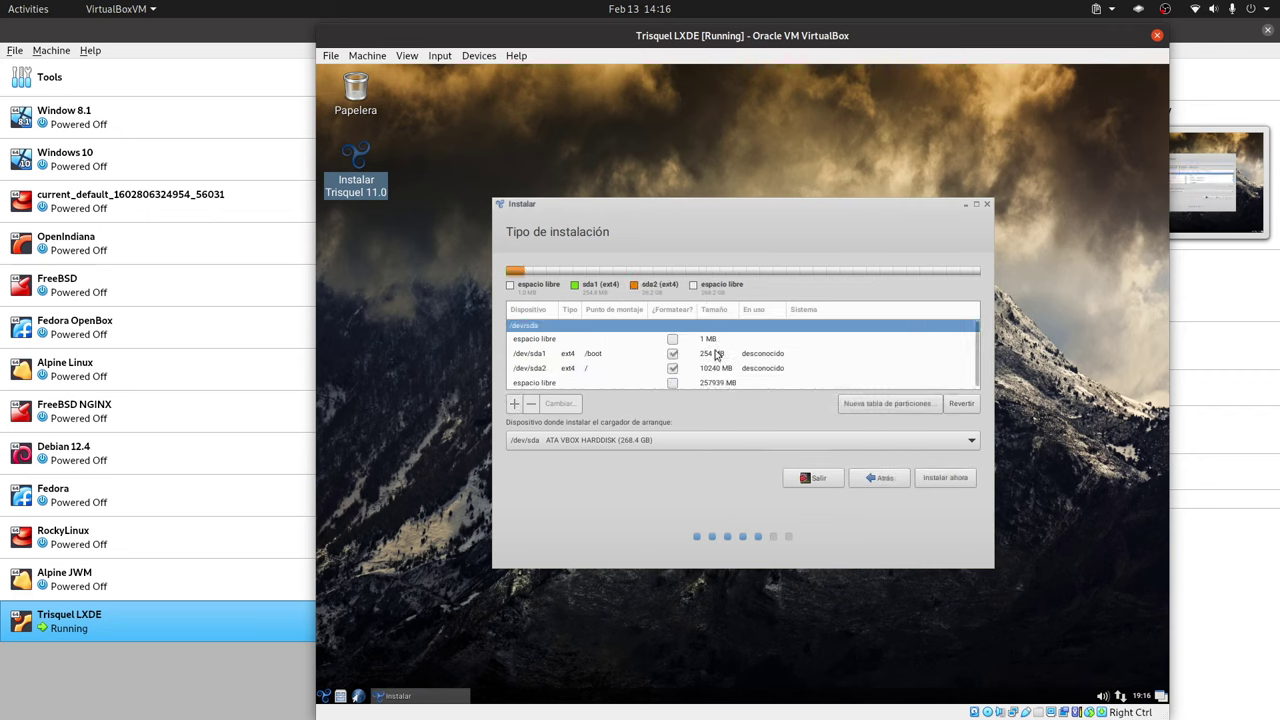
# - Turn the last 257938 MB of free space into an ext4 /home partition, then raise the installer window
pyautogui.click(640, 382)
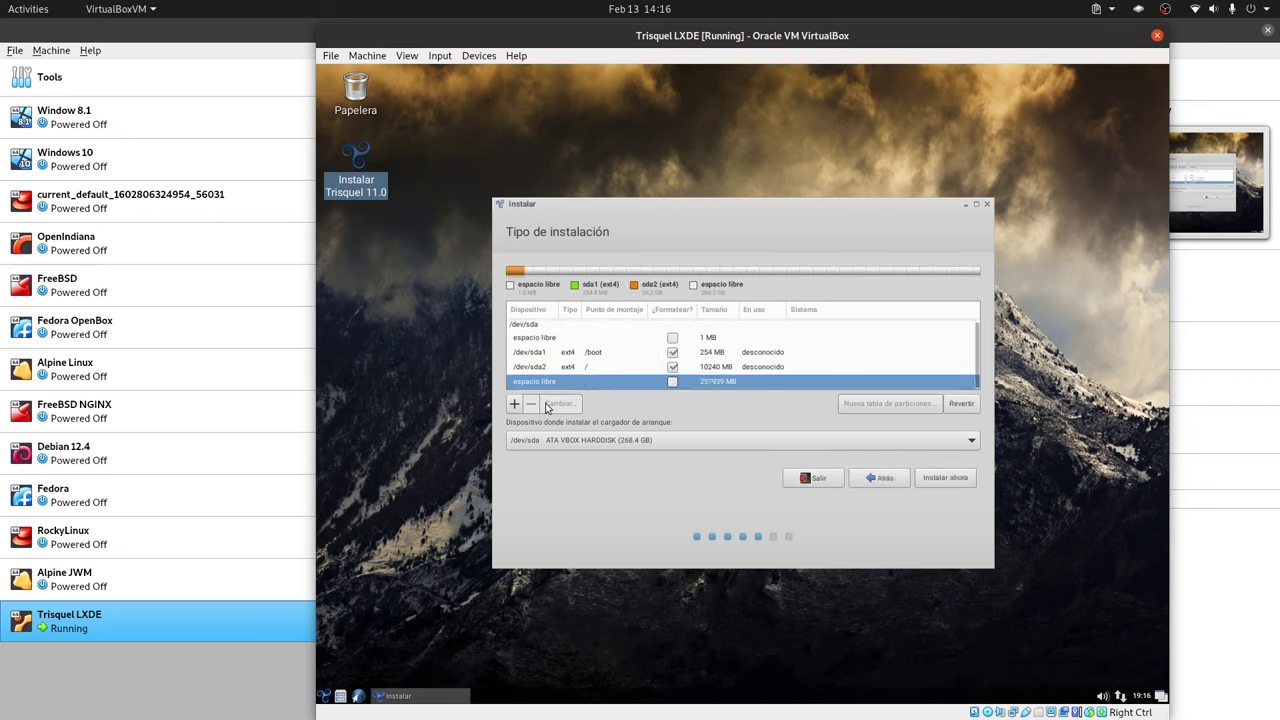
pyautogui.click(515, 403)
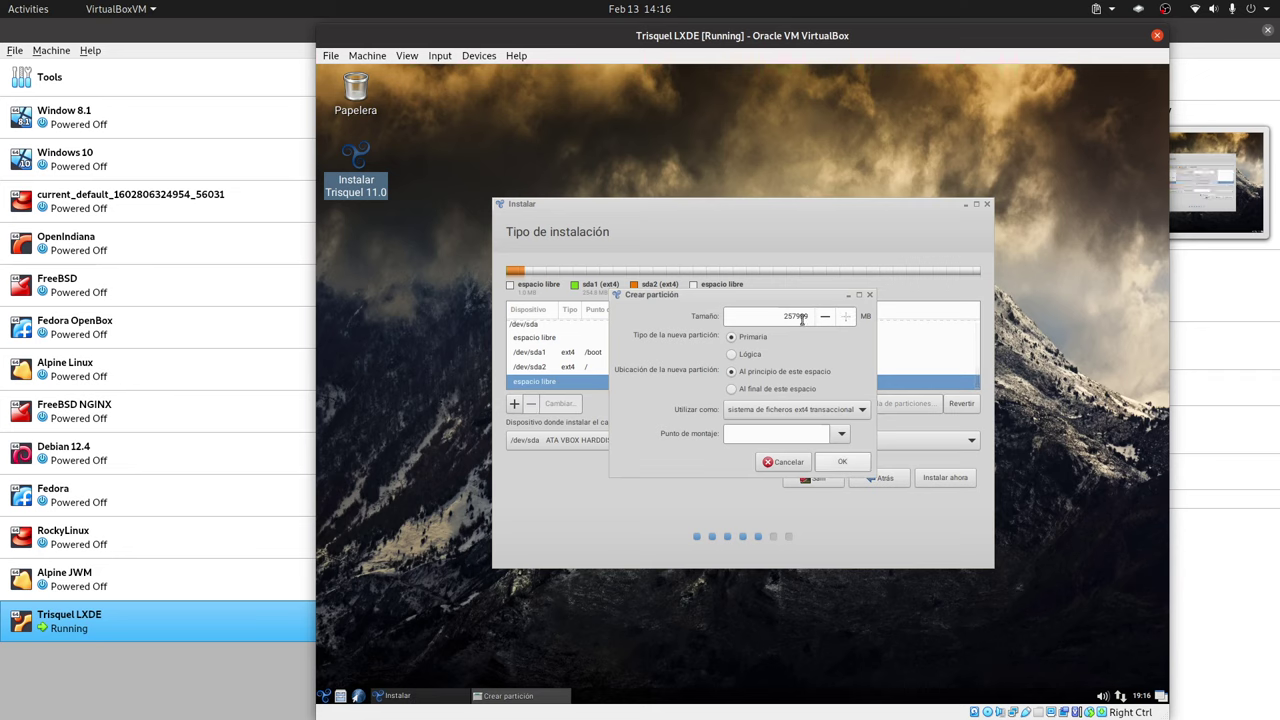
pyautogui.click(840, 438)
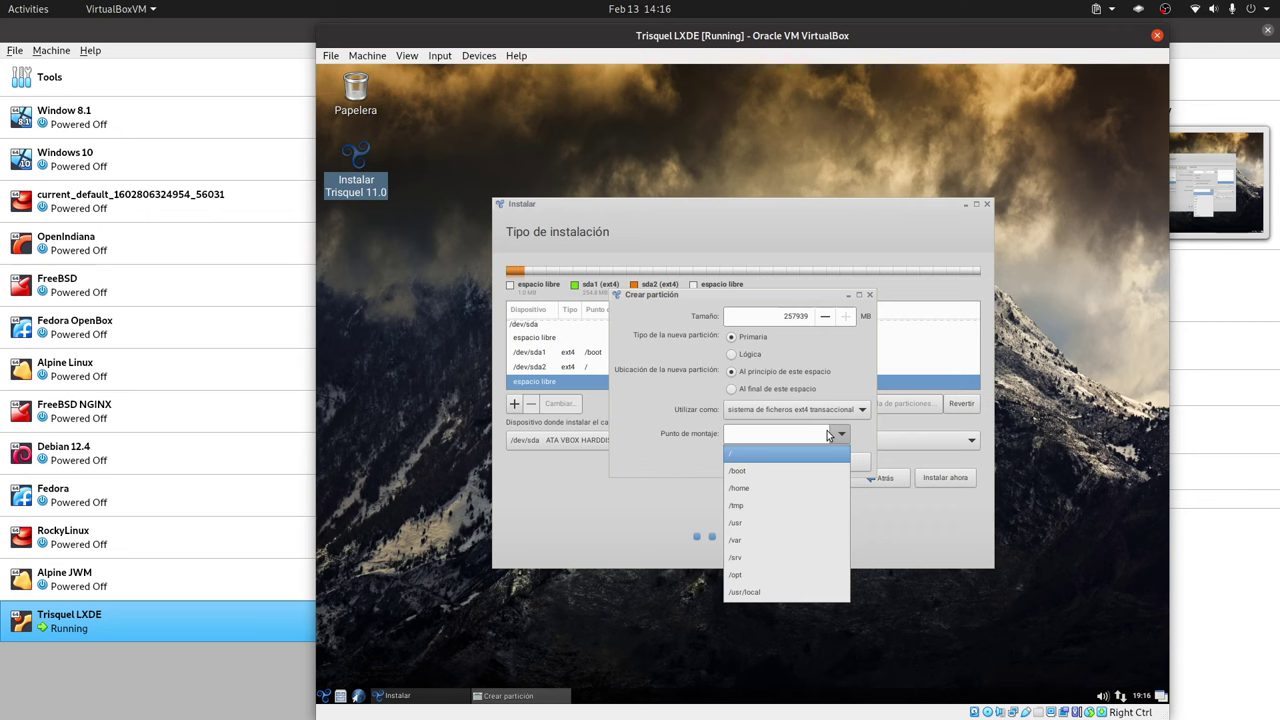
pyautogui.click(756, 487)
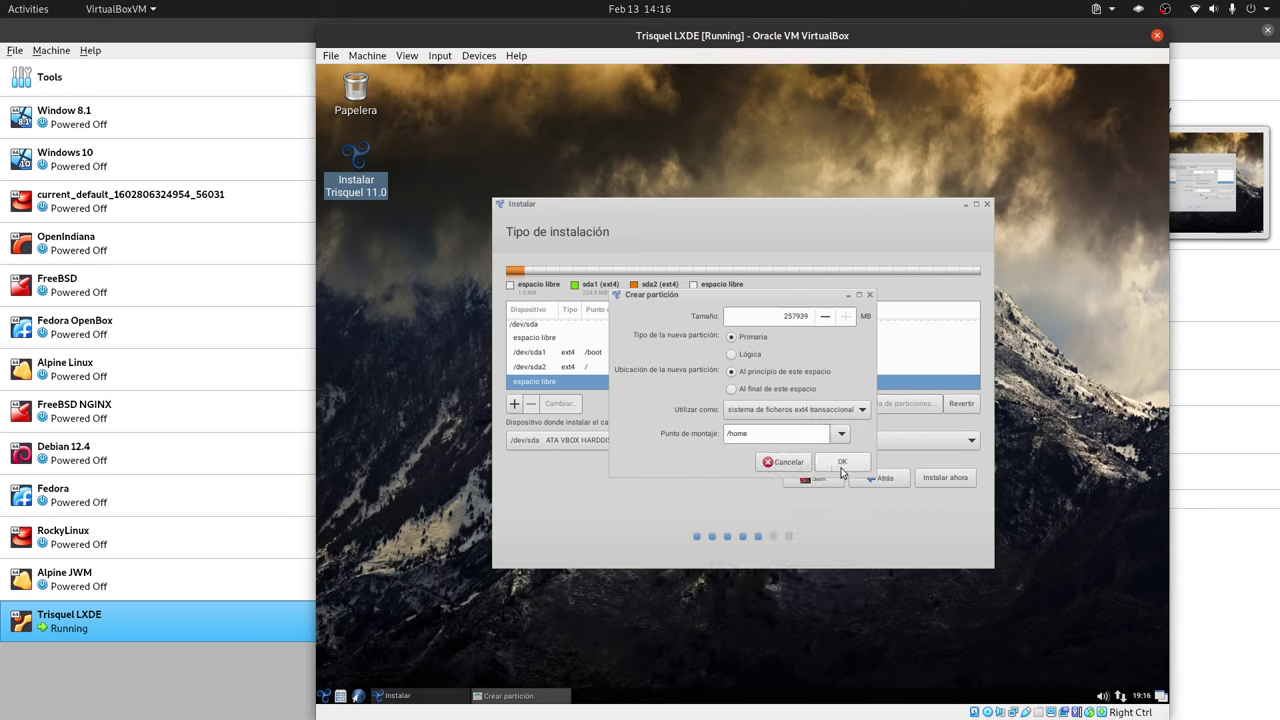
pyautogui.click(843, 465)
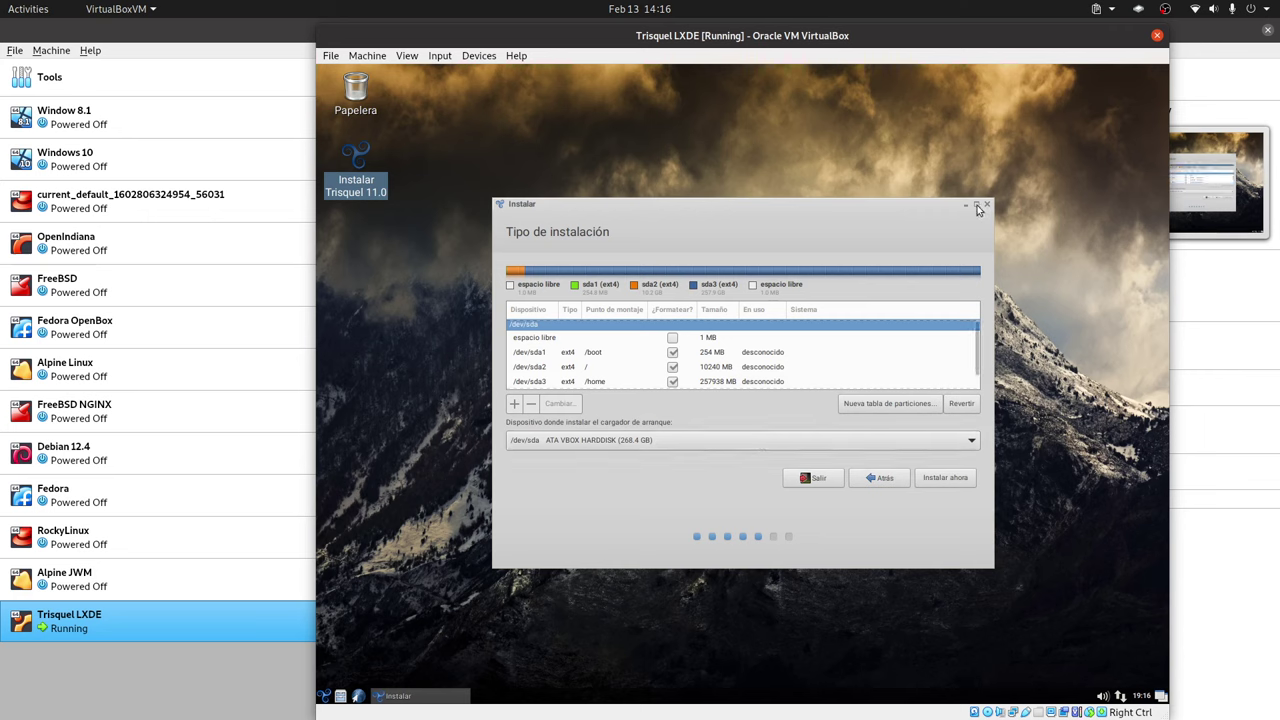
pyautogui.moveTo(930, 204); pyautogui.dragTo(913, 134)
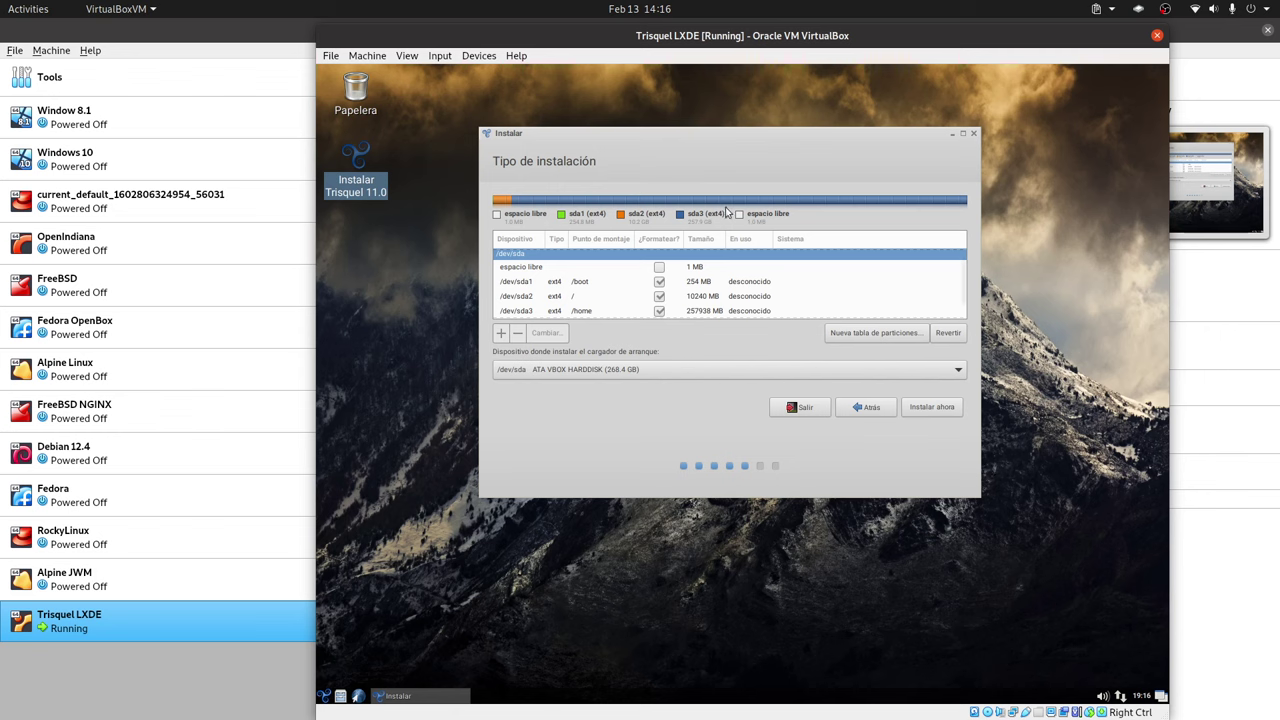
# - Review the partition list and start the install, raising the missing boot-loader partition warning
pyautogui.scroll(-1, 962, 255)
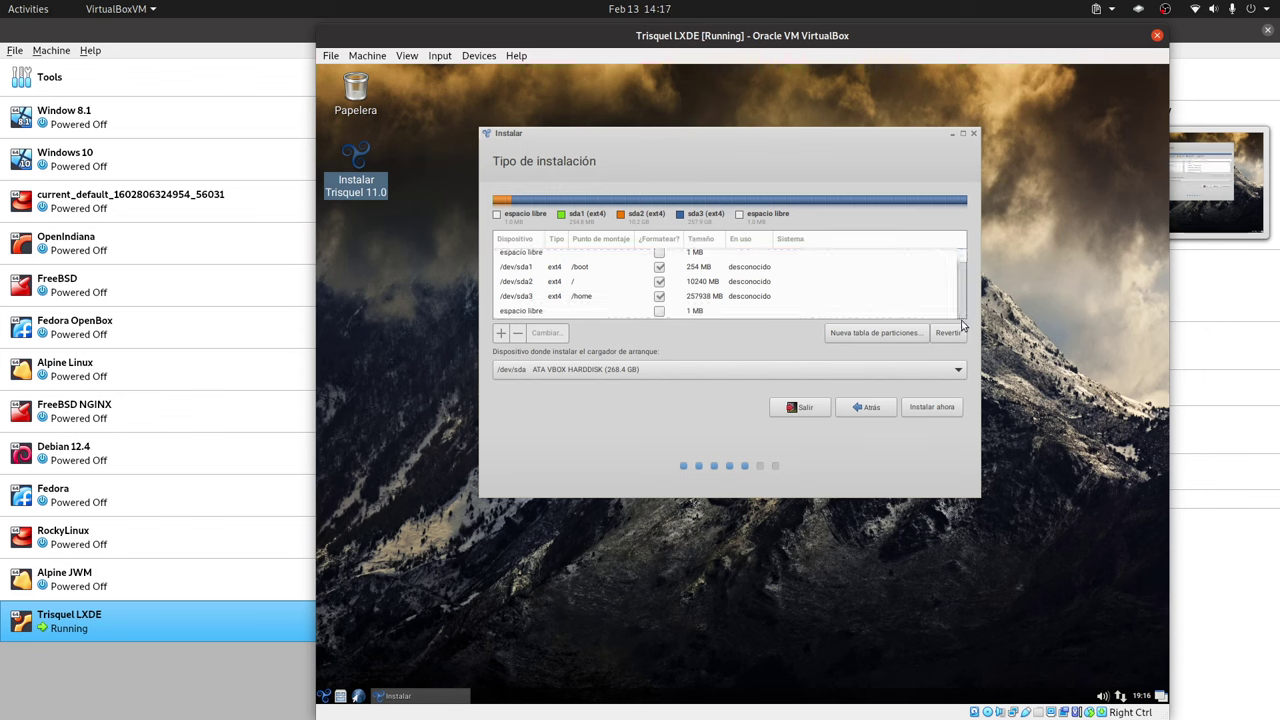
pyautogui.scroll(1, 963, 320)
pyautogui.scroll(-1, 962, 320)
pyautogui.scroll(1, 960, 320)
pyautogui.scroll(-1, 956, 320)
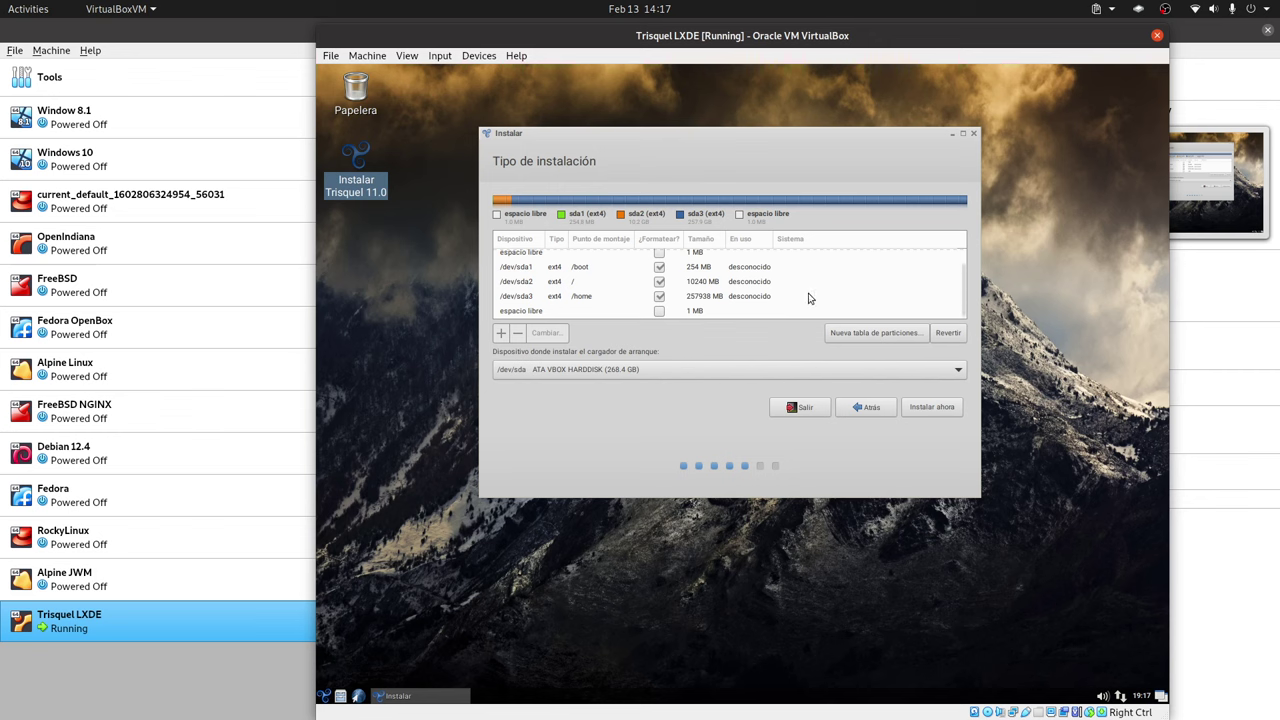
pyautogui.click(932, 406)
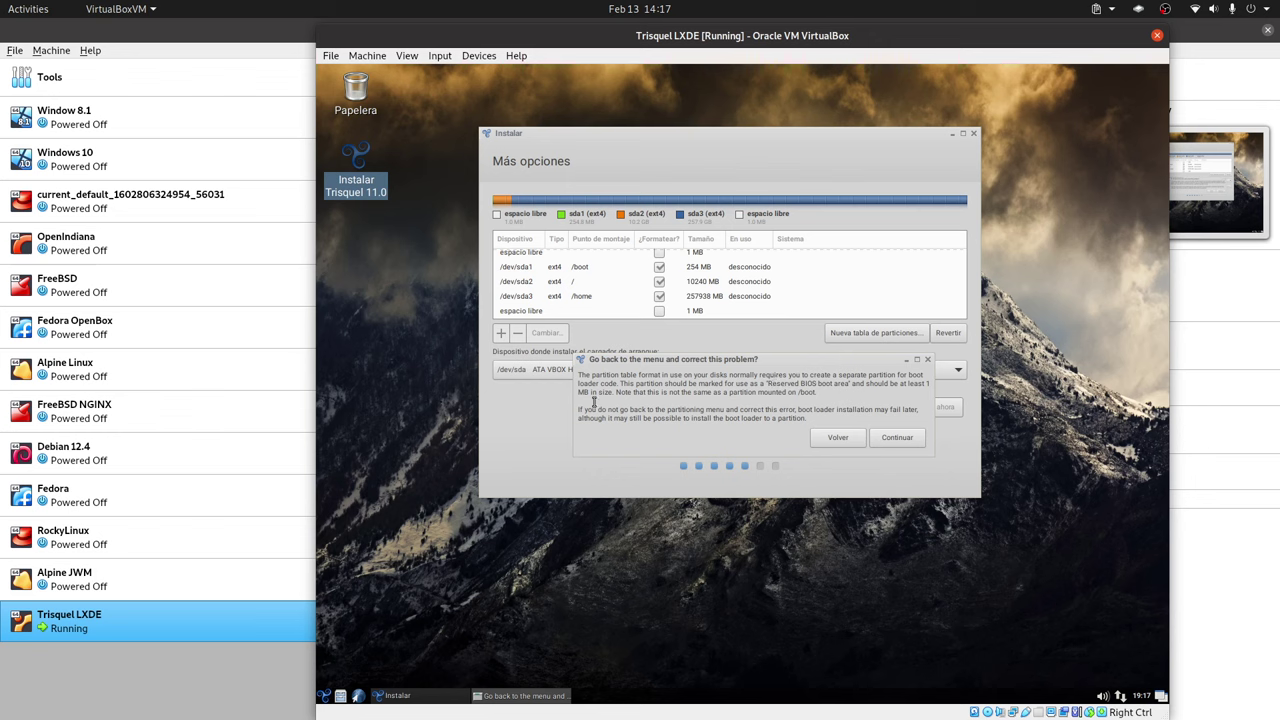
# - Return to partitioning and inspect /dev/sda1's settings (/boot, ext4) without changing them
pyautogui.click(838, 437)
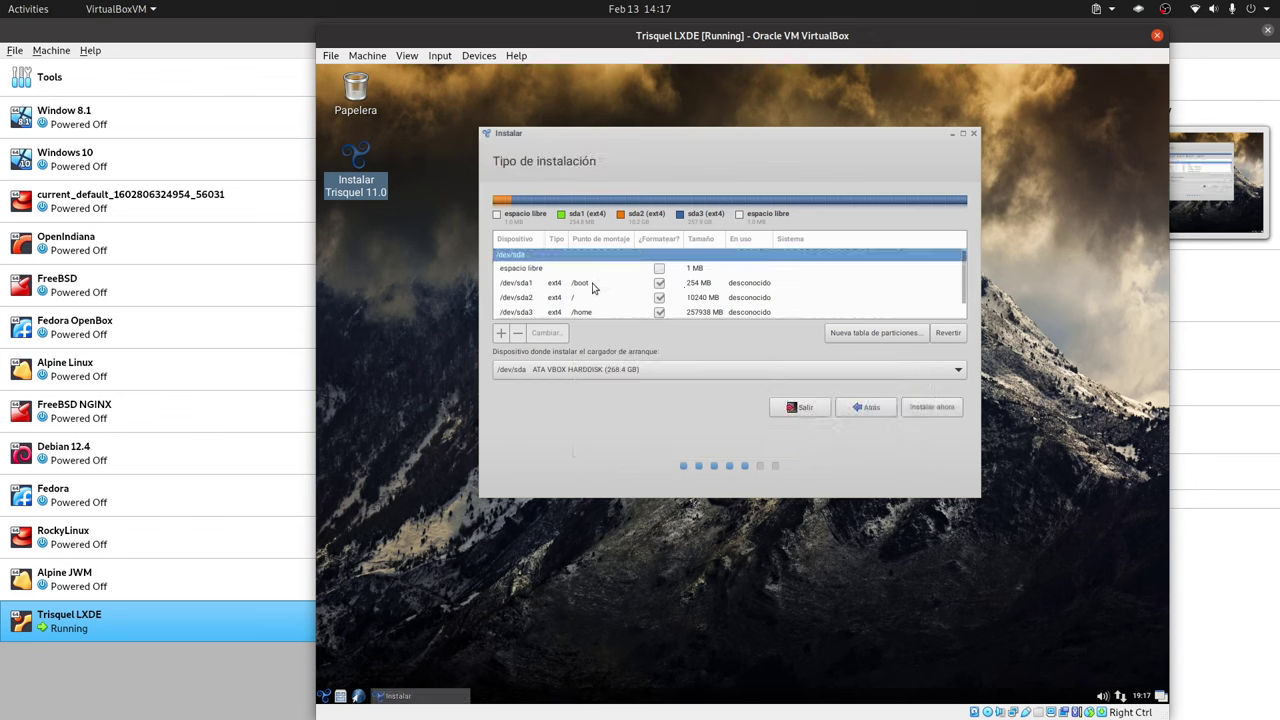
pyautogui.click(592, 286)
pyautogui.rightClick(599, 287)
pyautogui.click(605, 293)
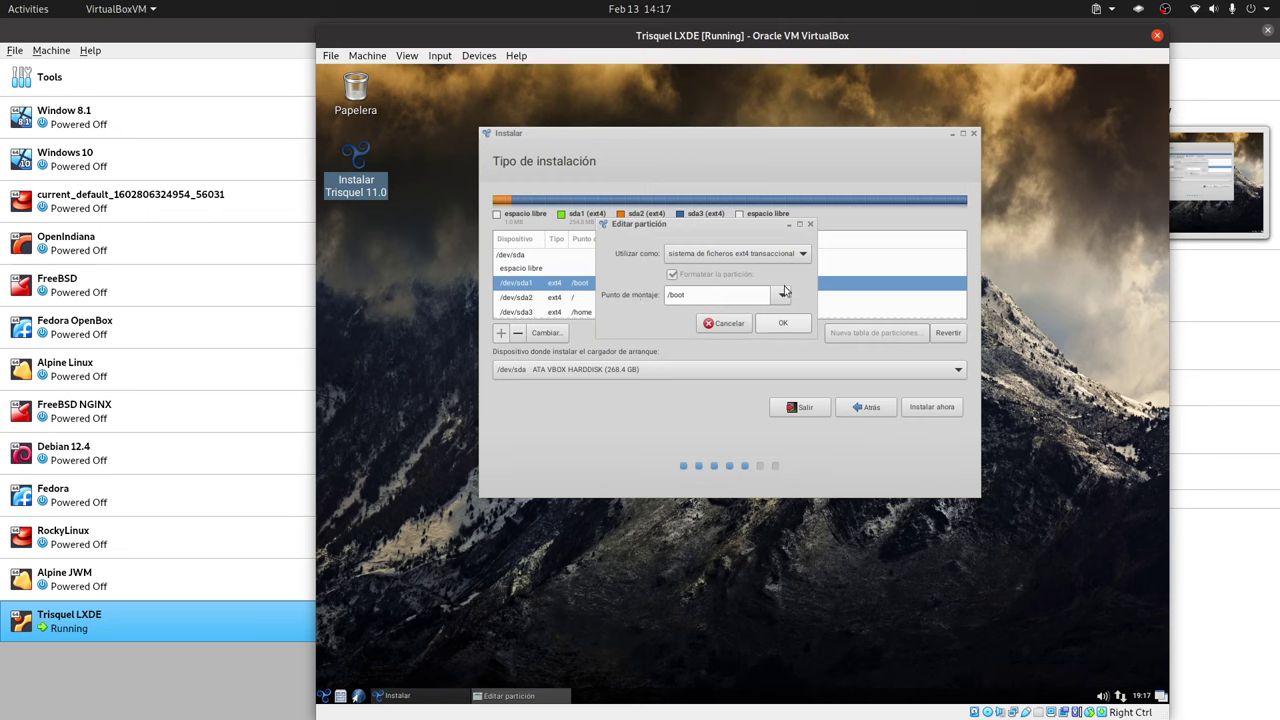
pyautogui.click(783, 295)
pyautogui.click(784, 300)
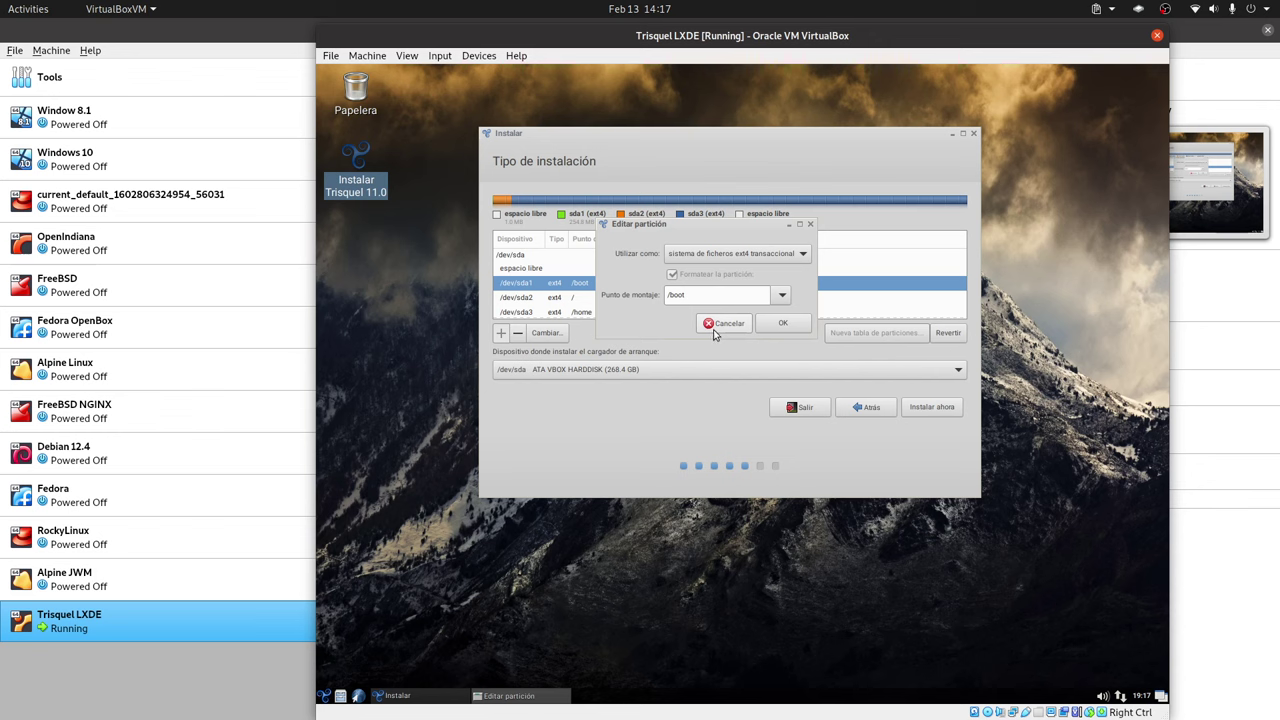
pyautogui.click(748, 254)
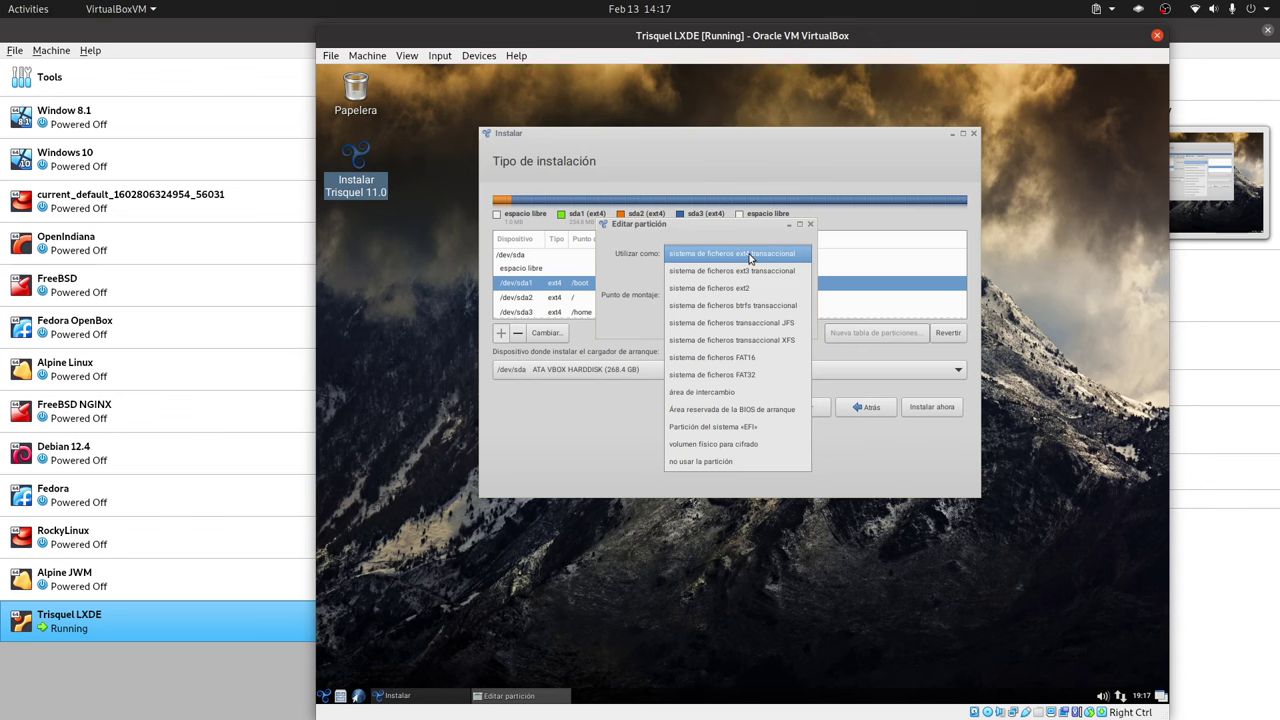
pyautogui.click(740, 254)
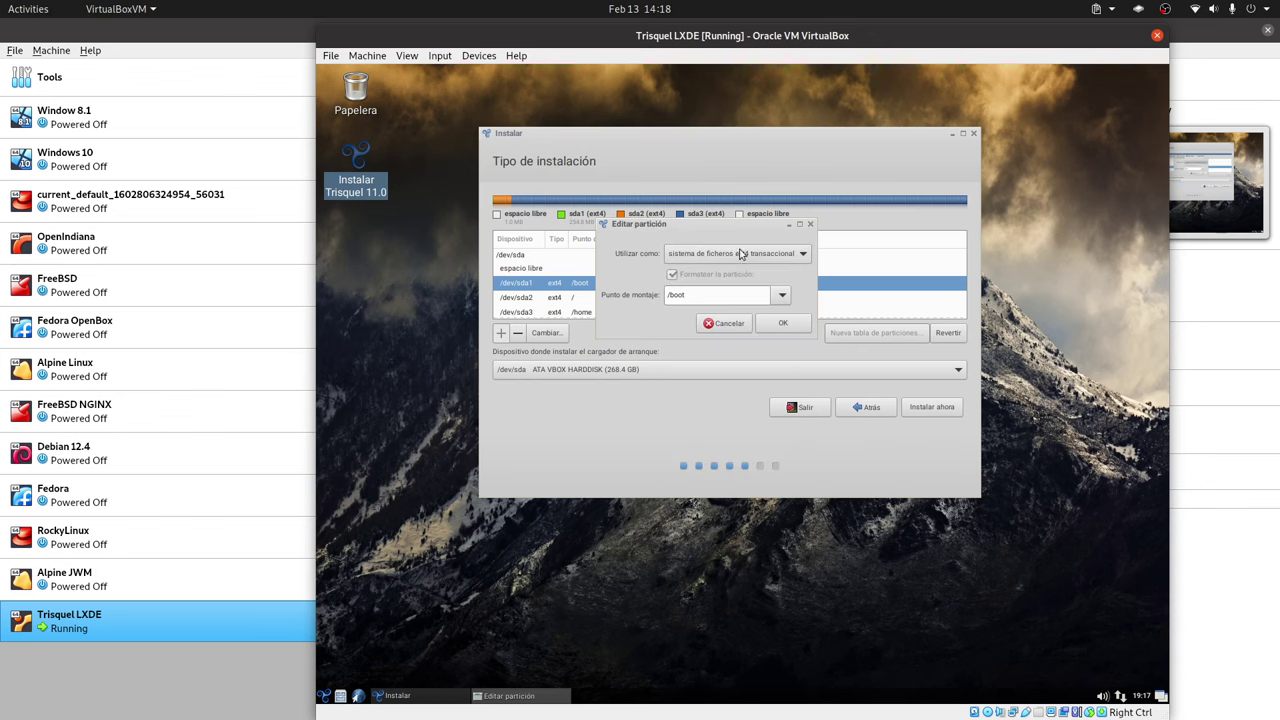
pyautogui.click(783, 323)
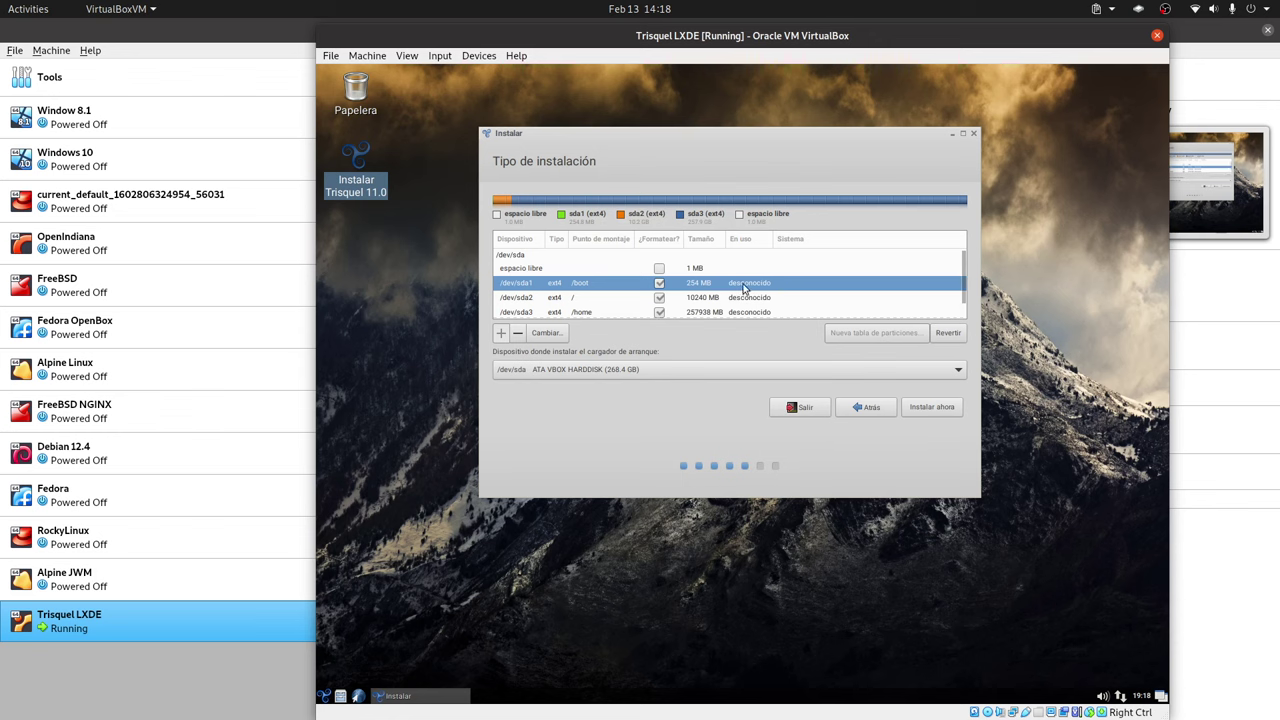
# - Change /dev/sda1 to a Reserved BIOS boot area partition
pyautogui.rightClick(744, 287)
pyautogui.rightClick(714, 287)
pyautogui.rightClick(714, 287)
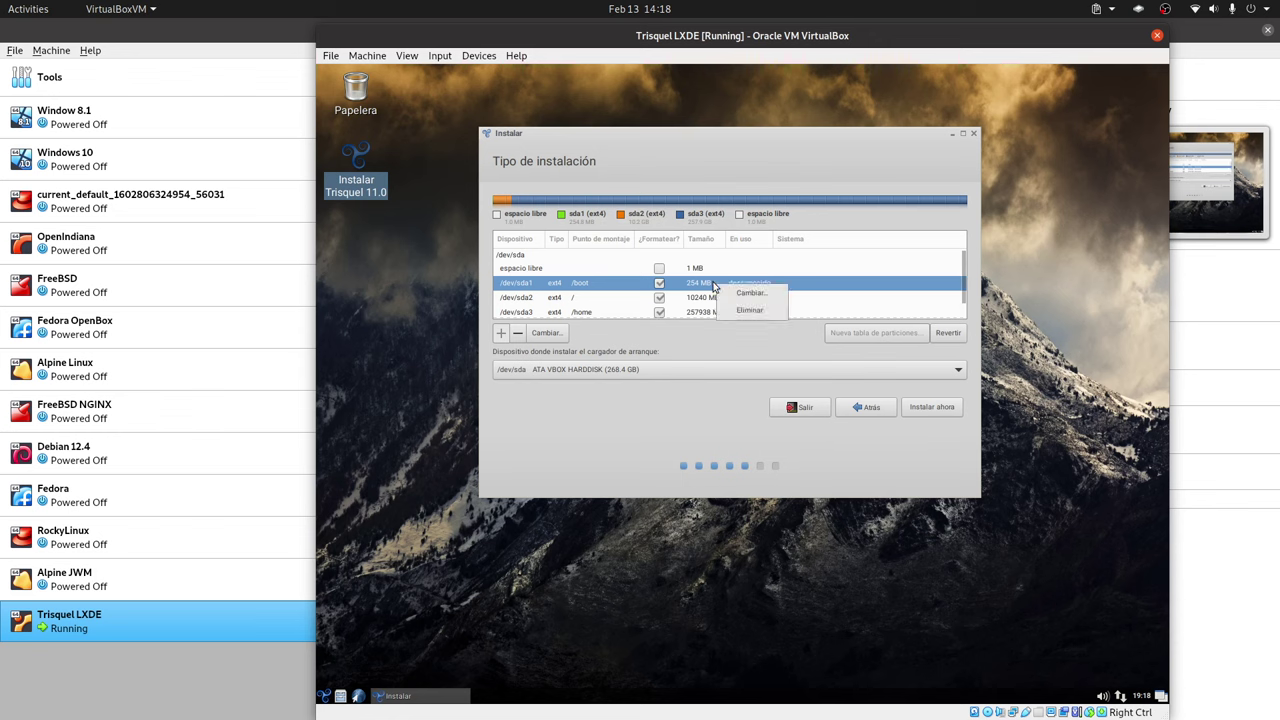
pyautogui.click(728, 287)
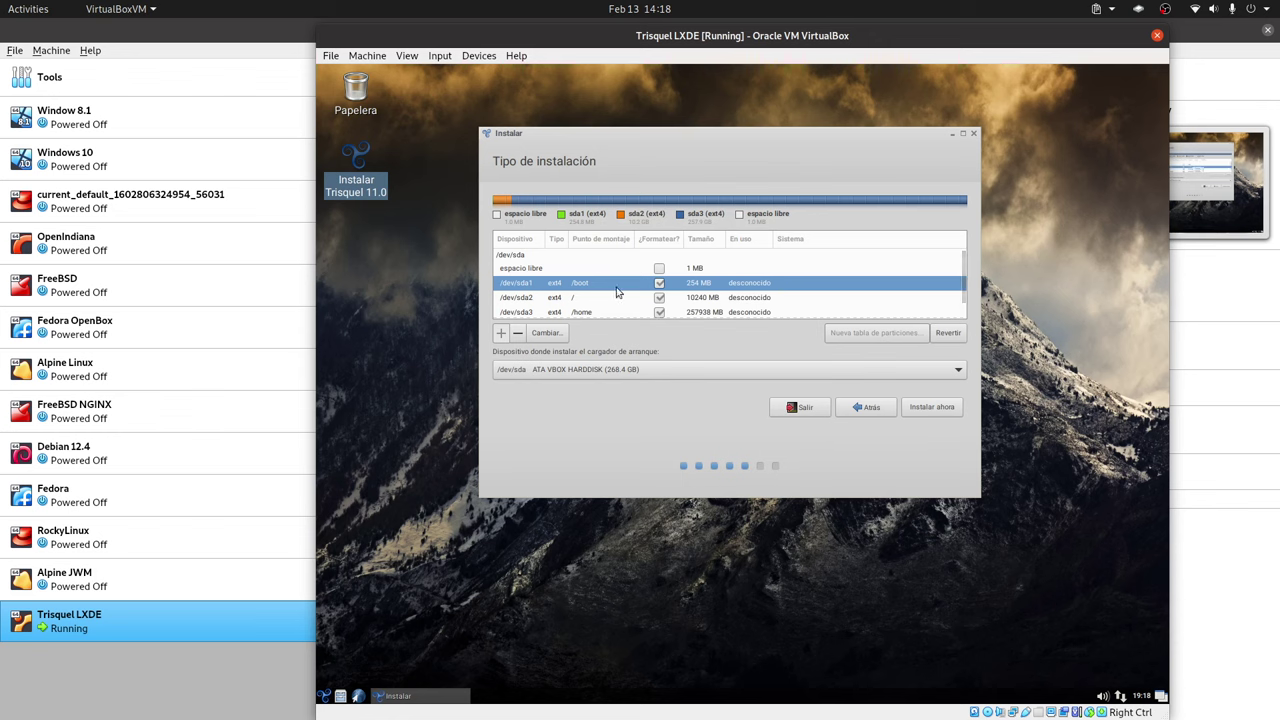
pyautogui.rightClick(728, 286)
pyautogui.click(748, 292)
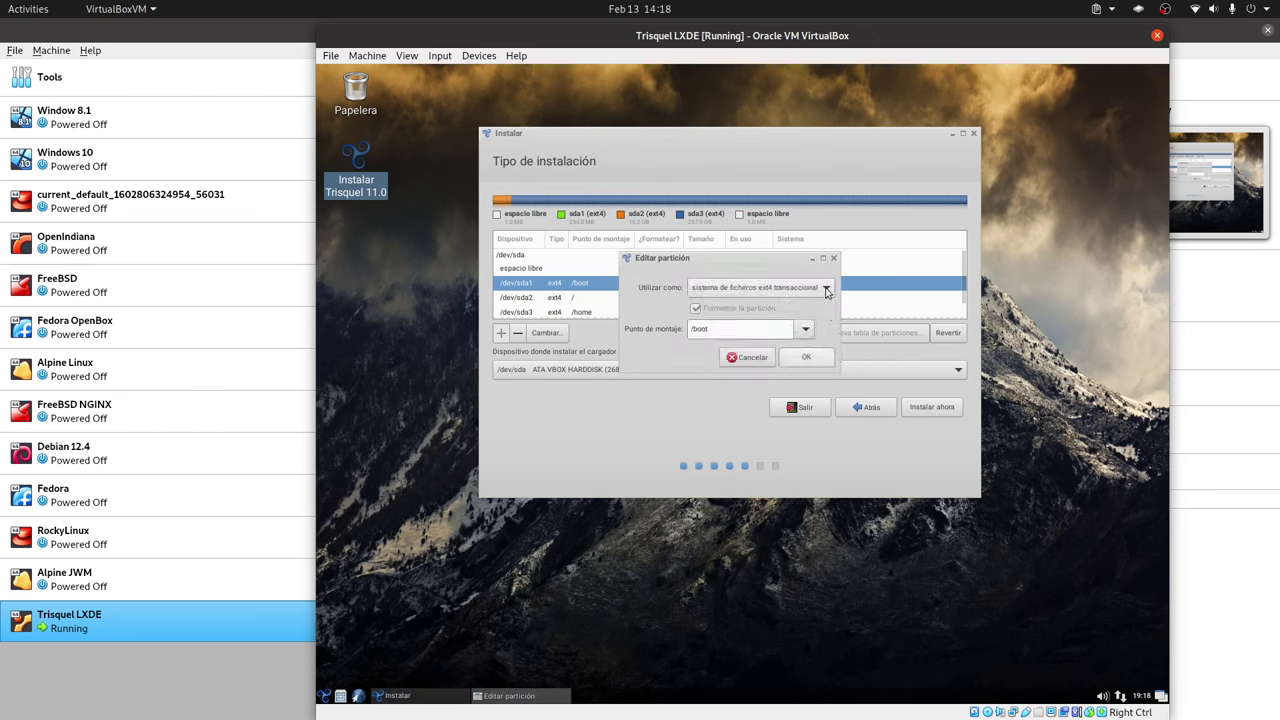
pyautogui.click(826, 288)
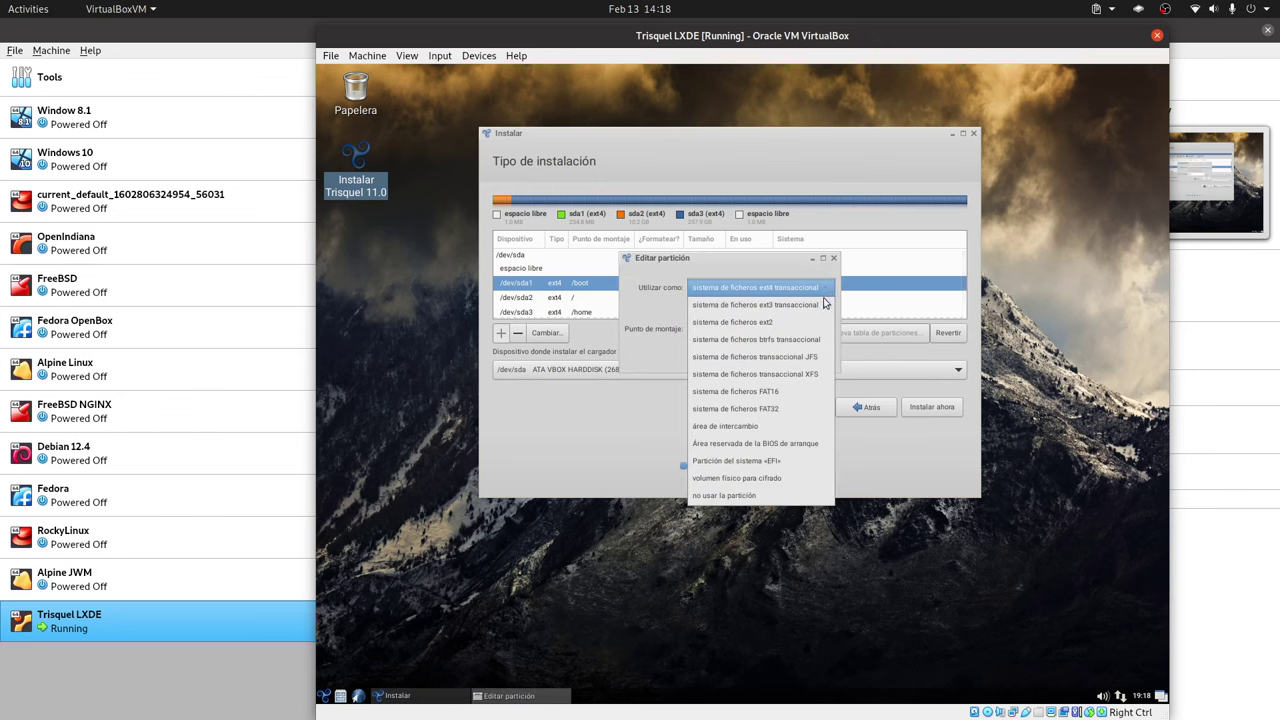
pyautogui.click(799, 446)
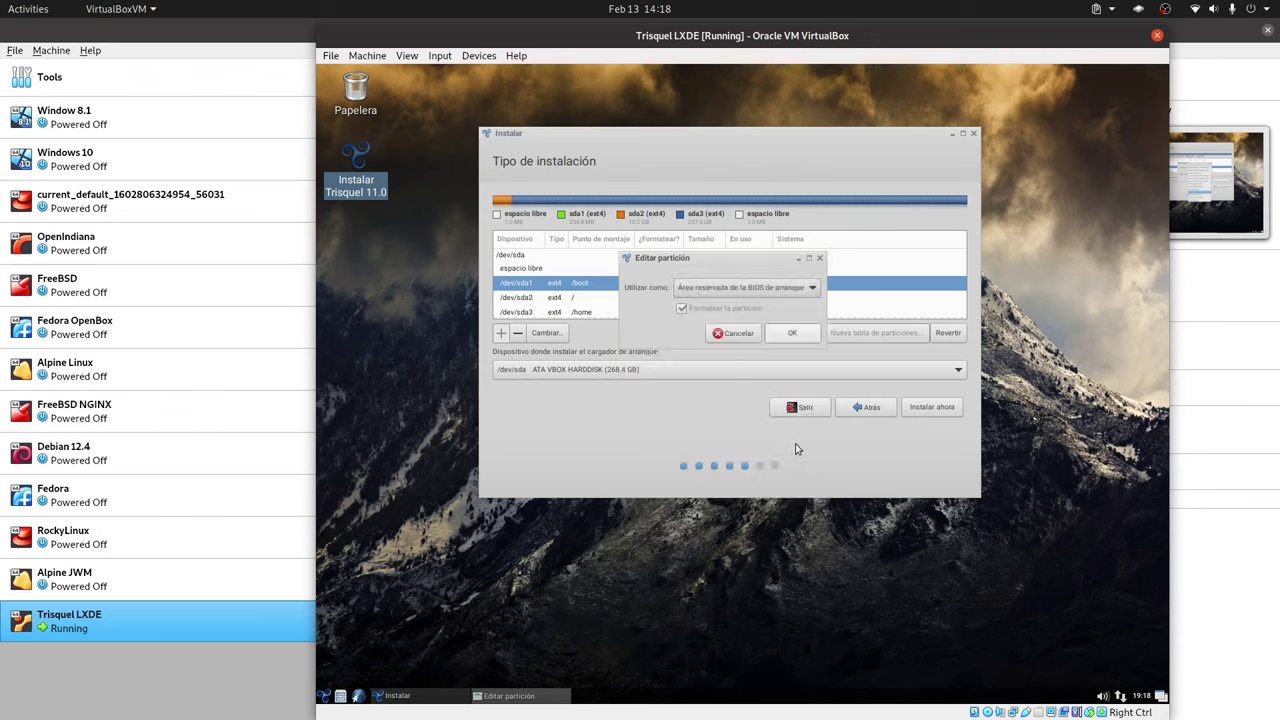
pyautogui.click(792, 335)
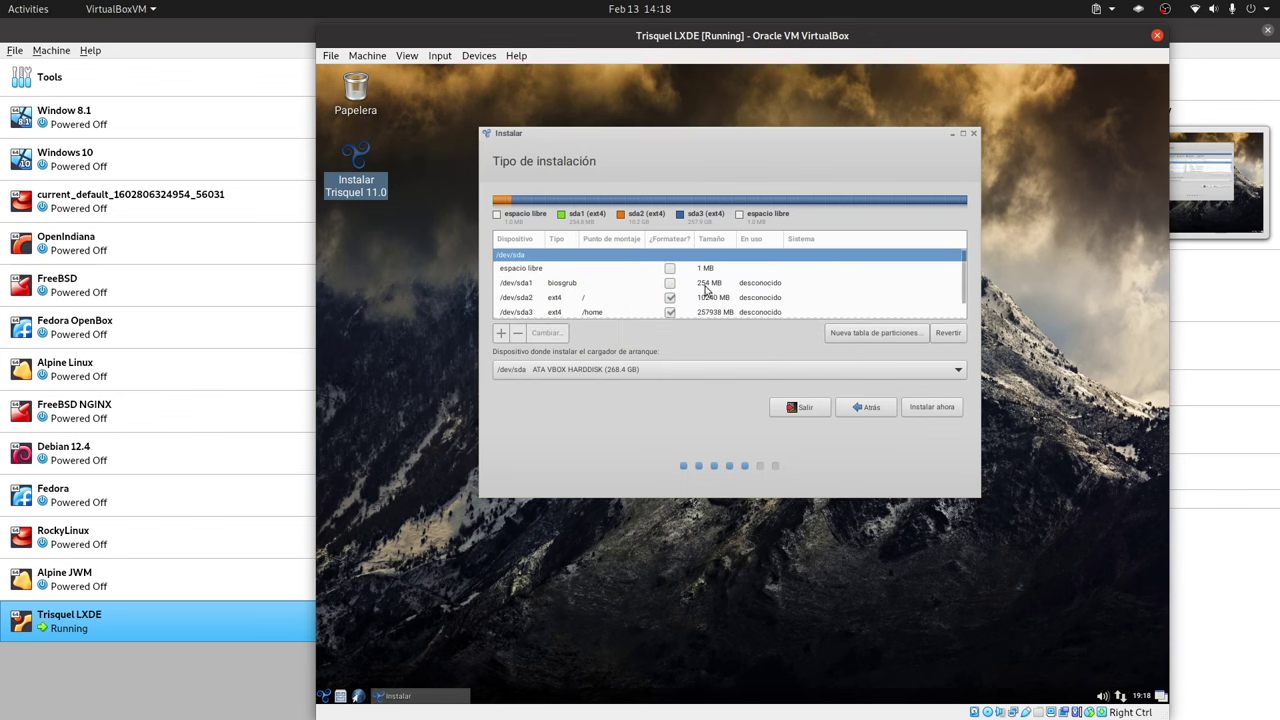
# - Review the layout, abandon a 1 MB partition attempt, and revert all planned partition changes
pyautogui.click(586, 300)
pyautogui.click(584, 286)
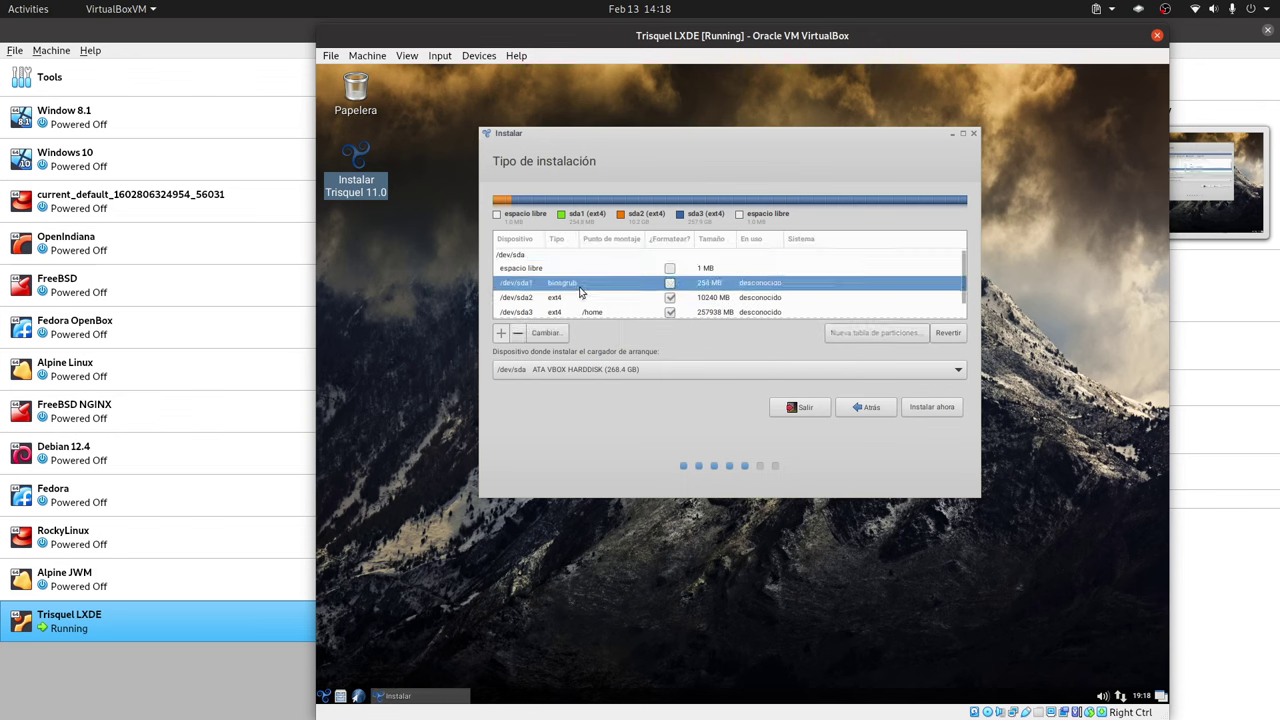
pyautogui.scroll(-1, 648, 291)
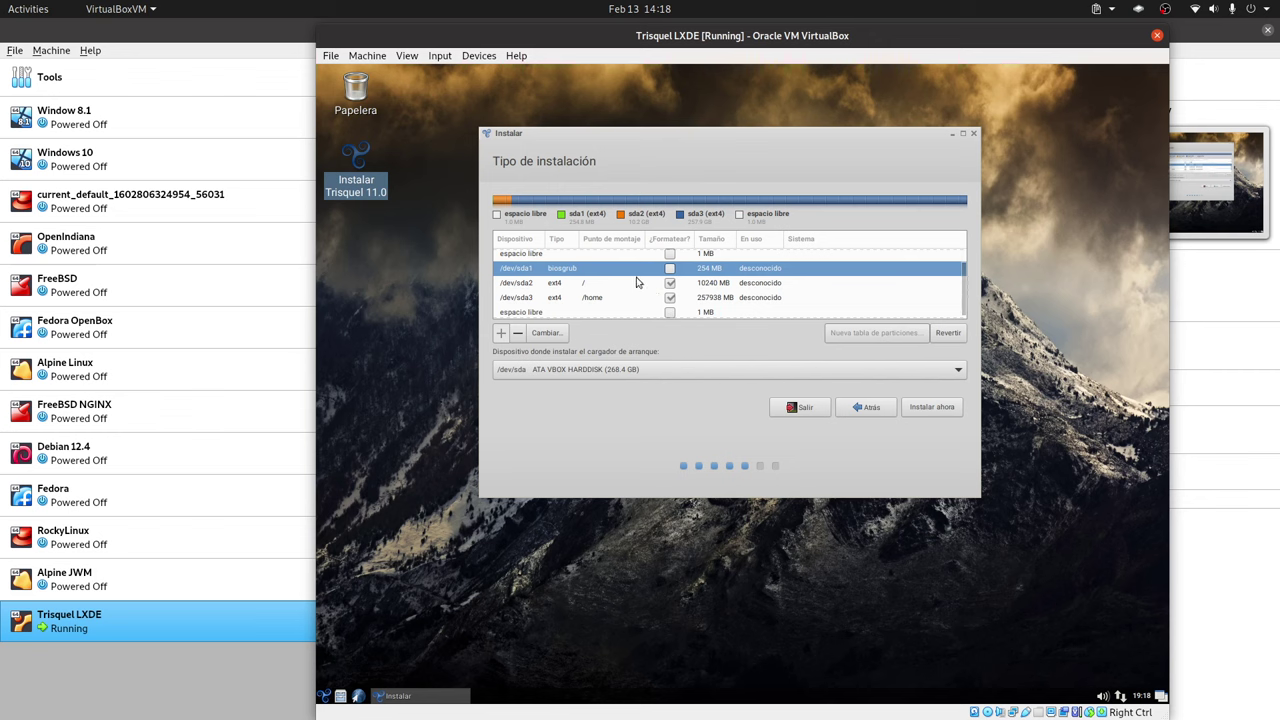
pyautogui.scroll(1, 640, 284)
pyautogui.click(615, 300)
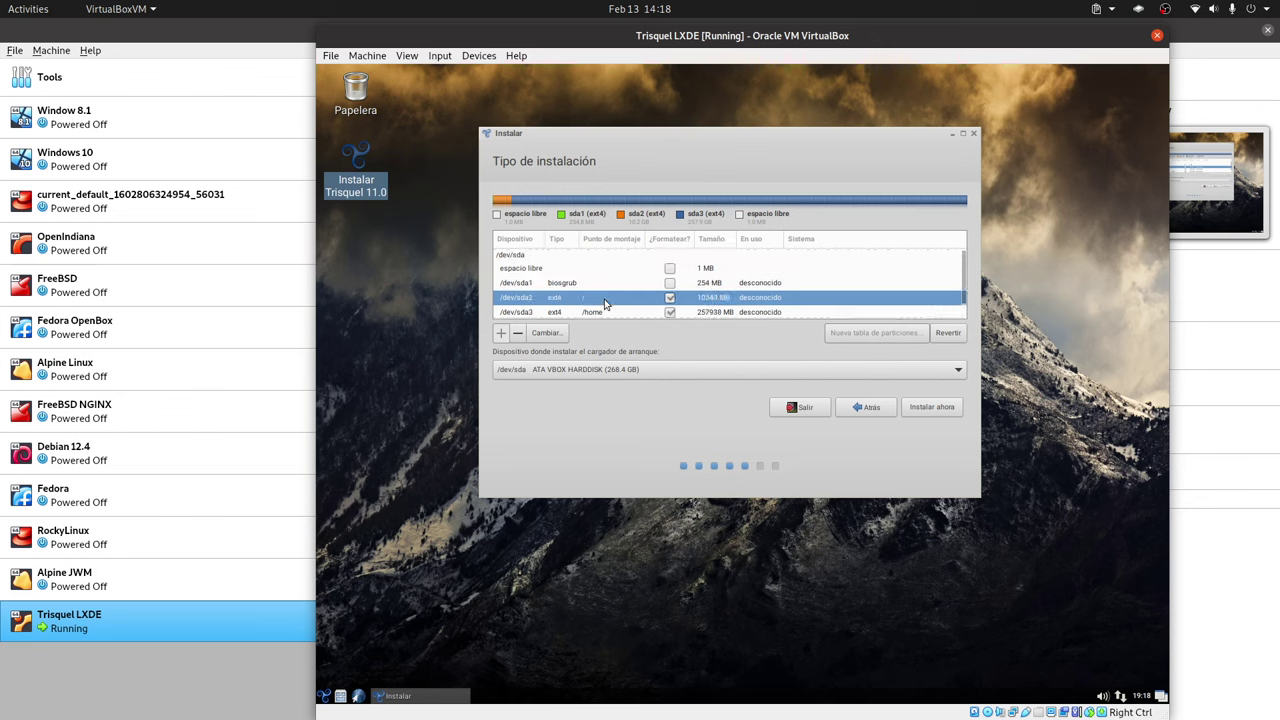
pyautogui.click(585, 288)
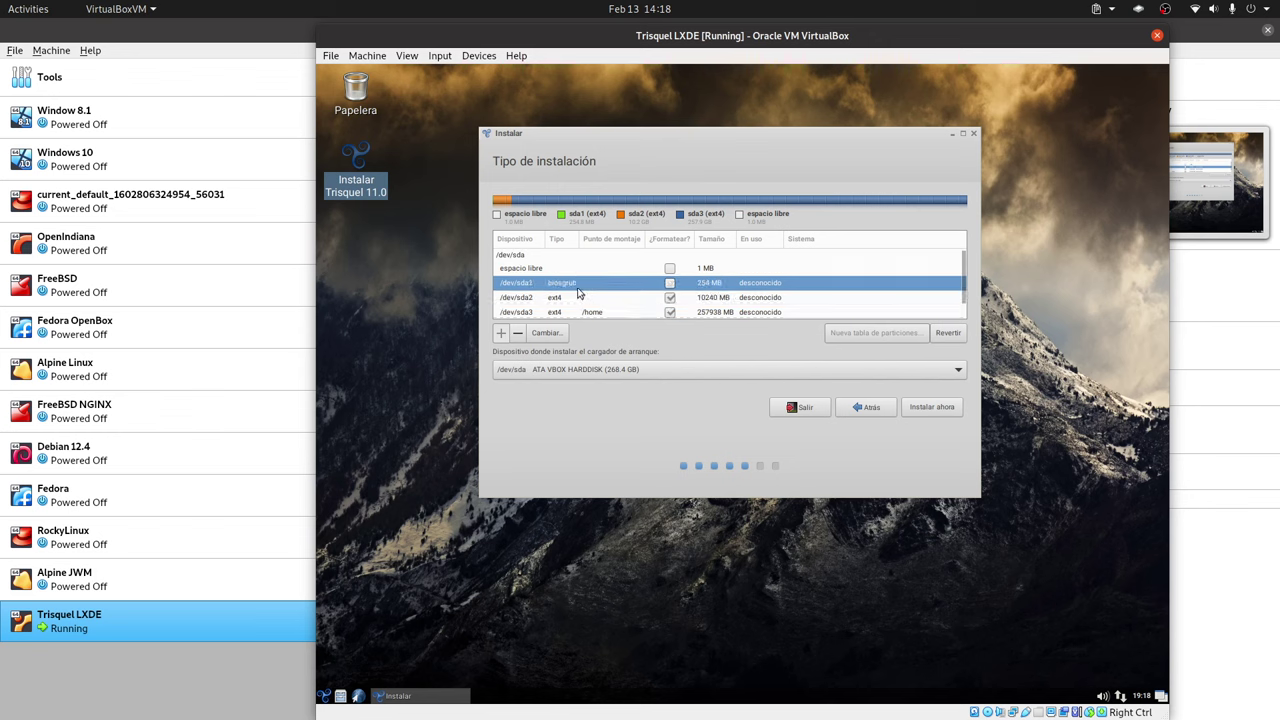
pyautogui.scroll(-1, 603, 287)
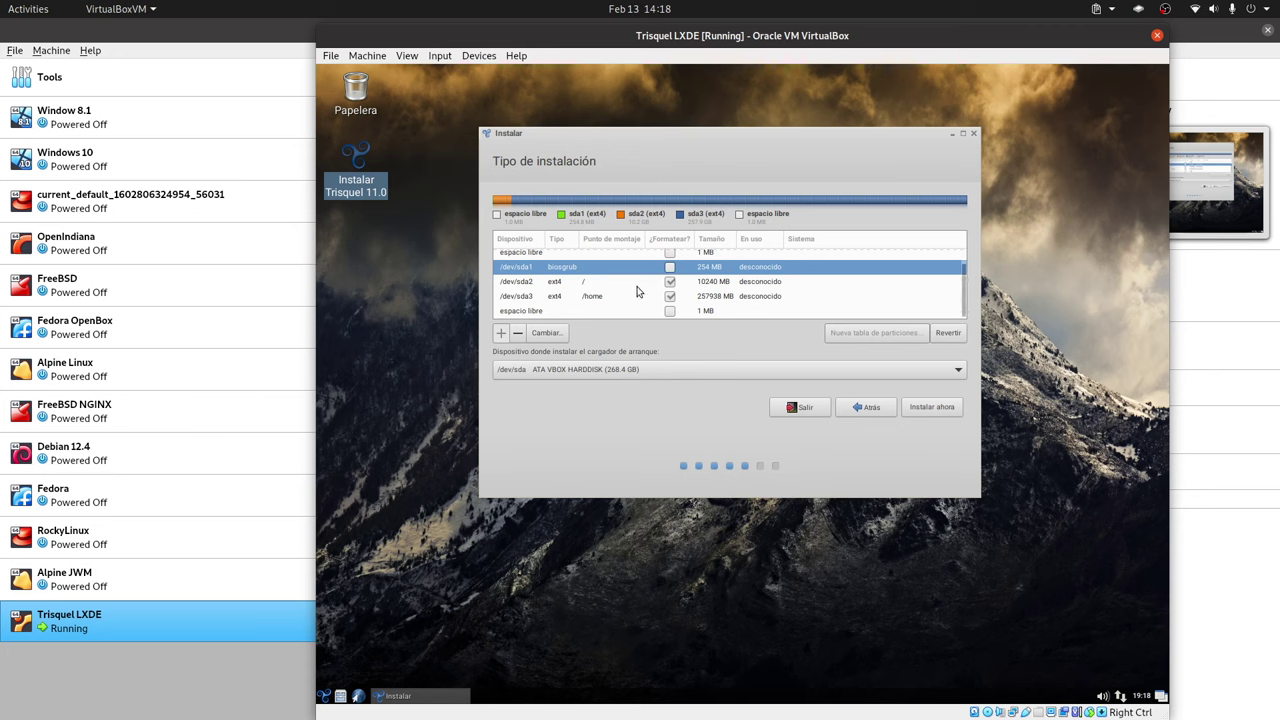
pyautogui.scroll(1, 600, 288)
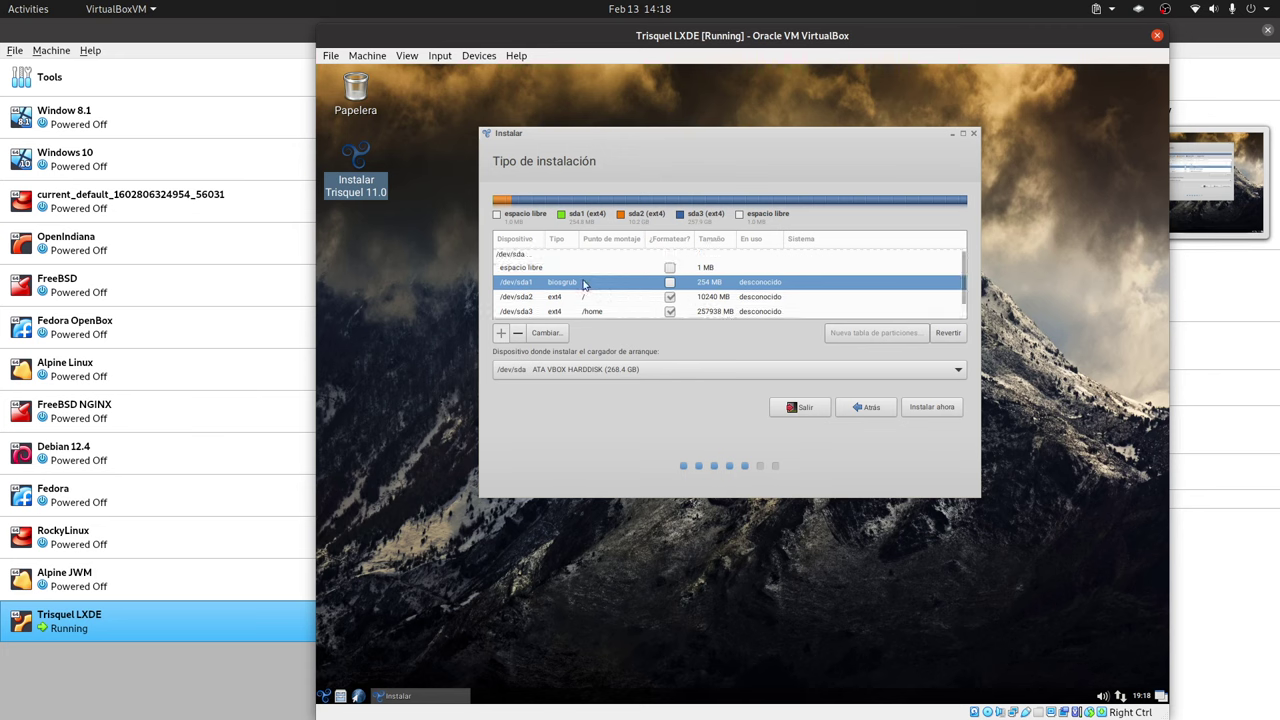
pyautogui.doubleClick(716, 268)
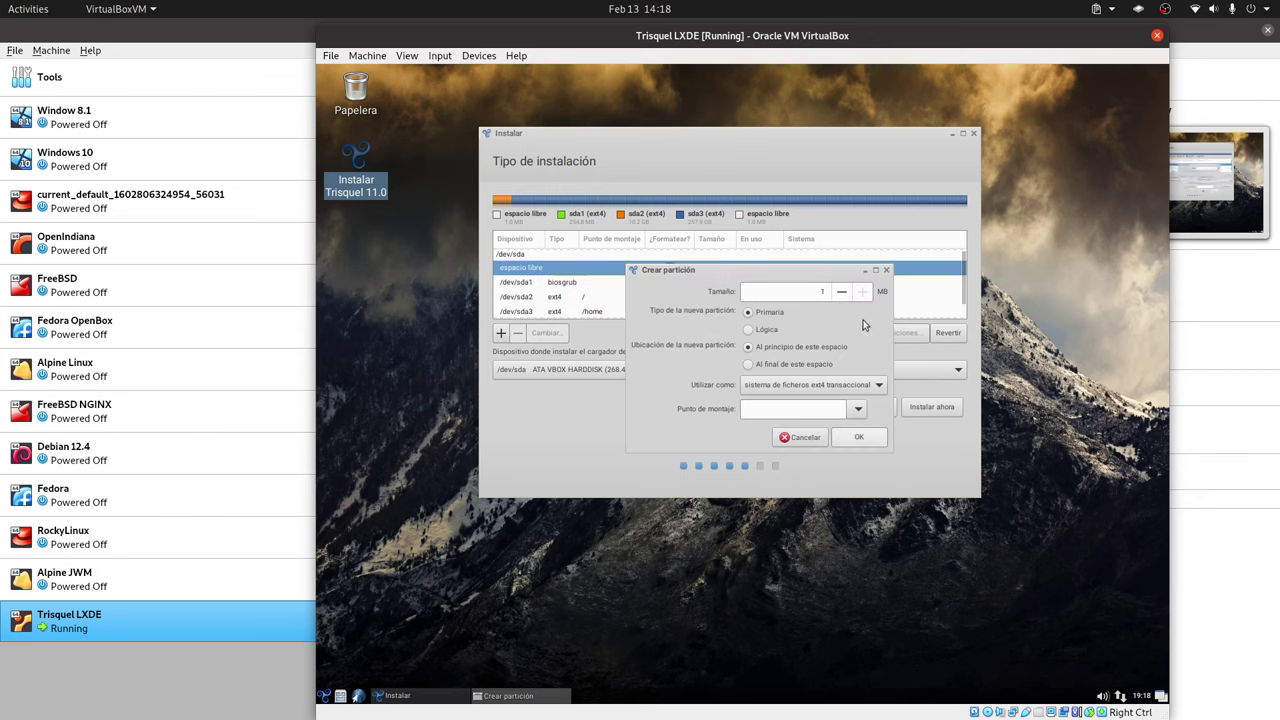
pyautogui.click(806, 438)
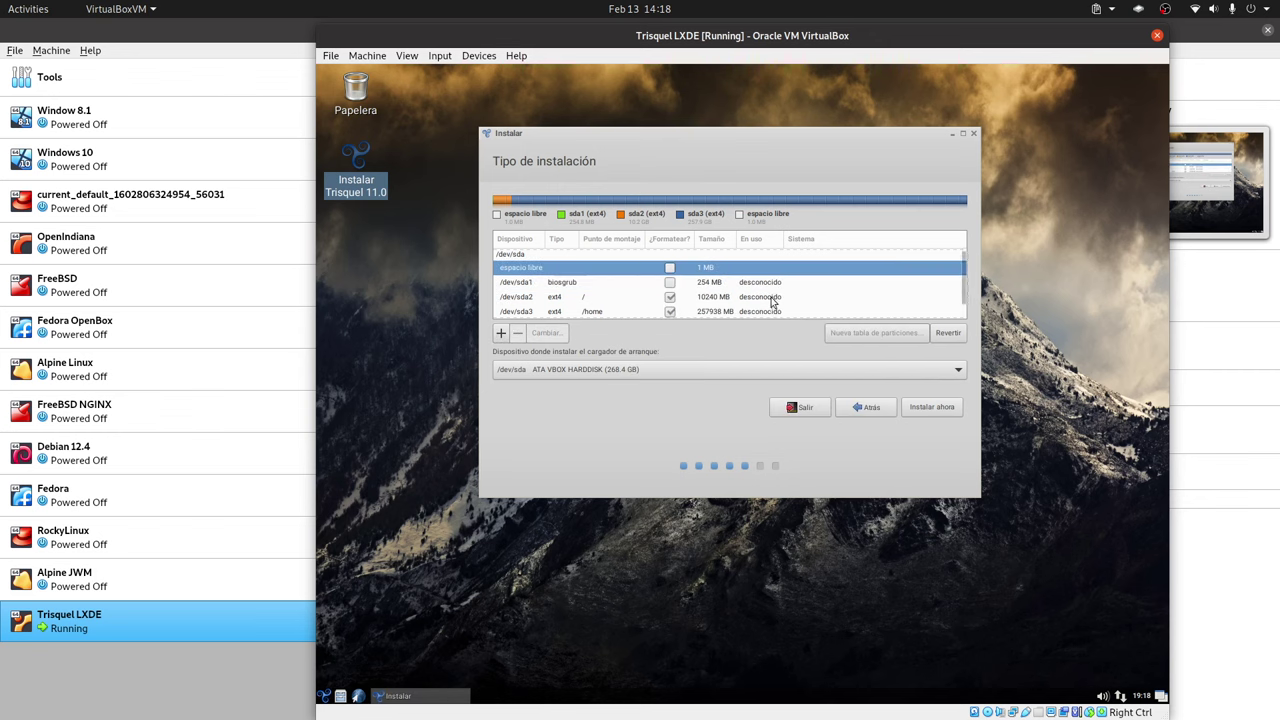
pyautogui.click(609, 284)
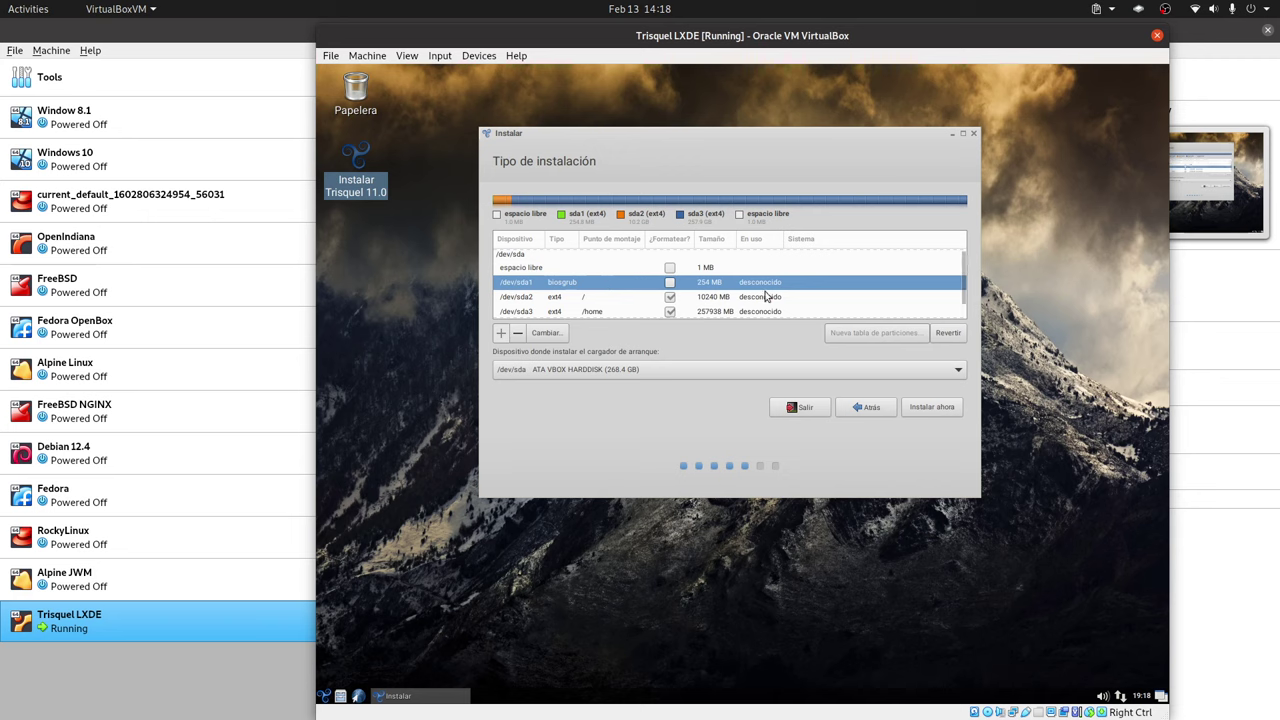
pyautogui.click(946, 334)
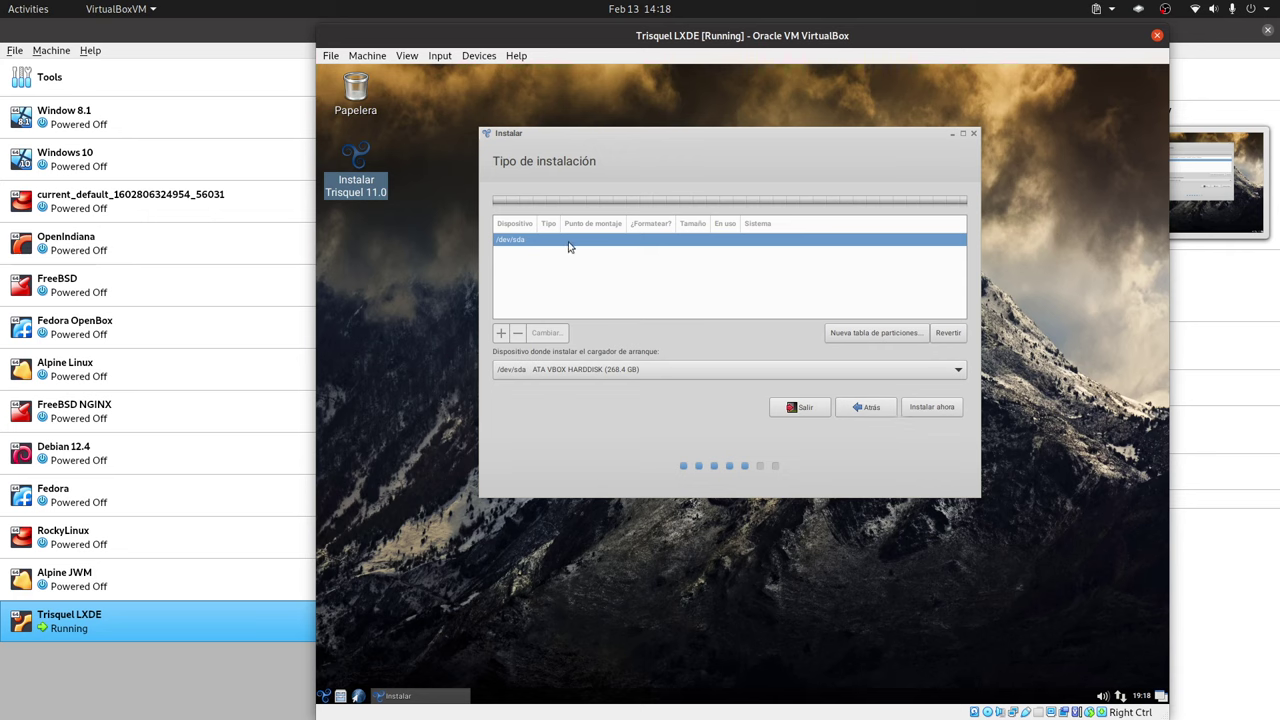
# - Go back to Más opciones and create a new empty partition table on /dev/sda
pyautogui.click(873, 408)
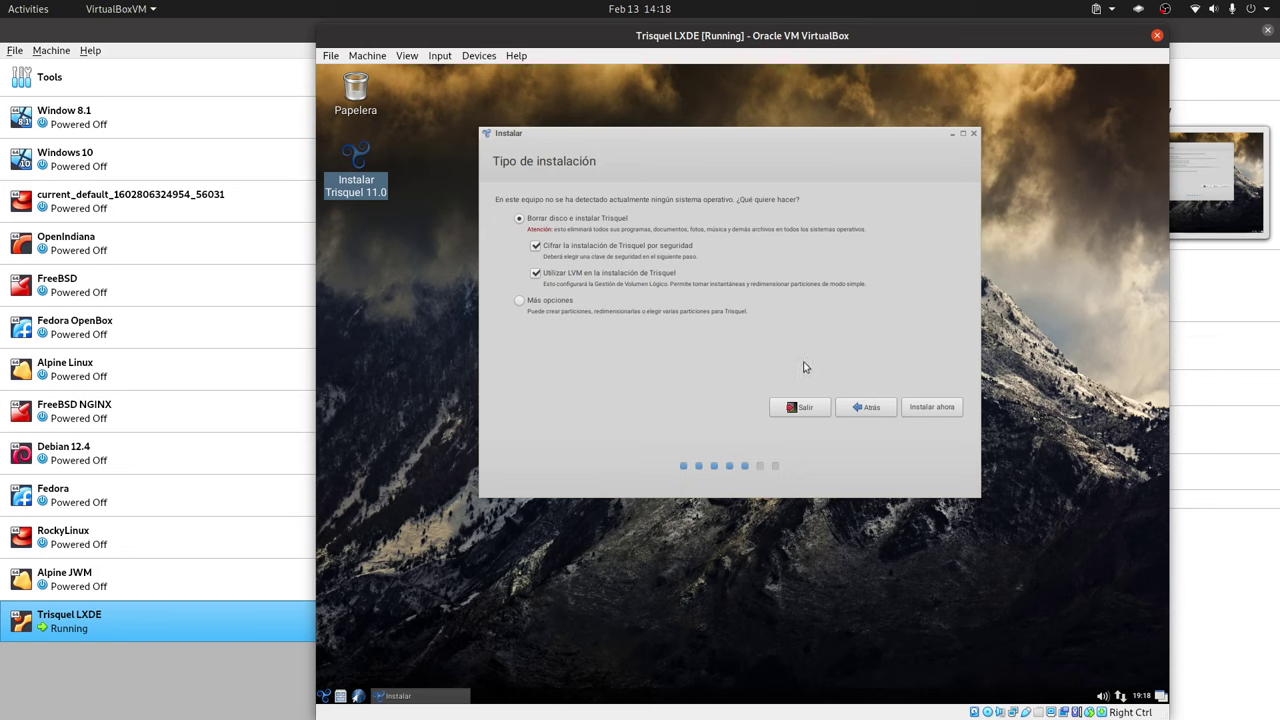
pyautogui.click(550, 302)
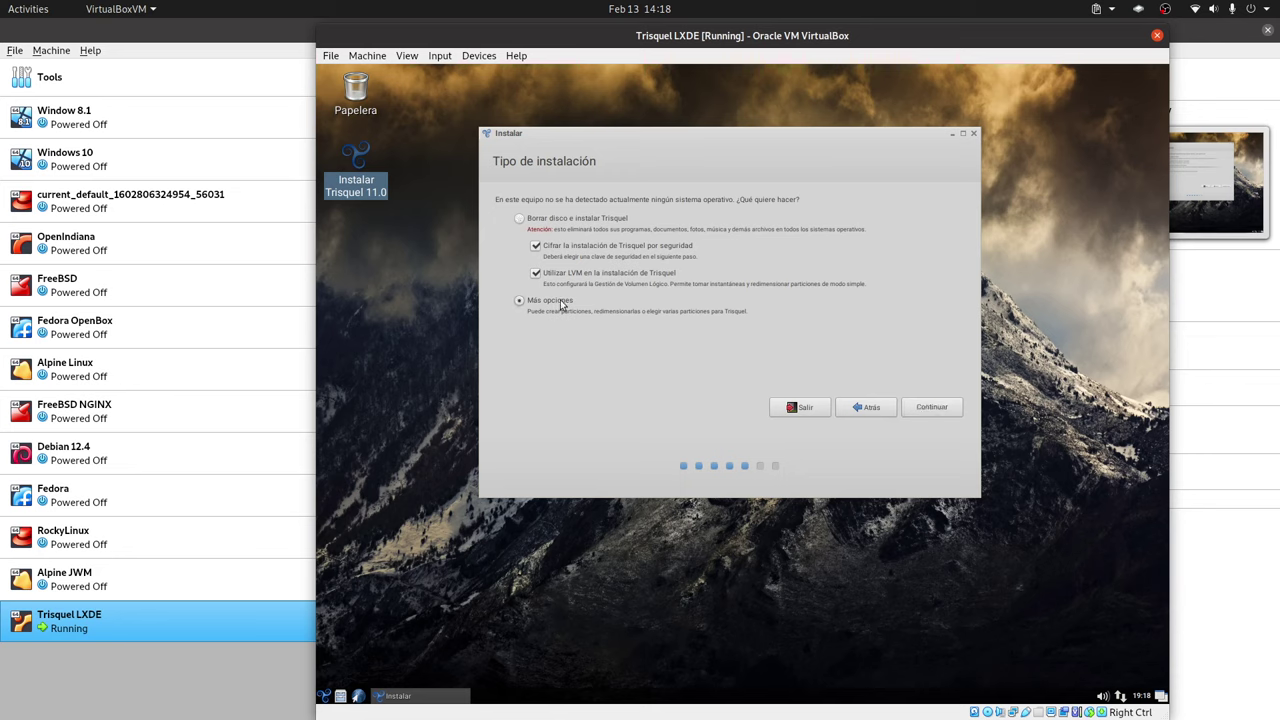
pyautogui.click(928, 408)
pyautogui.click(877, 335)
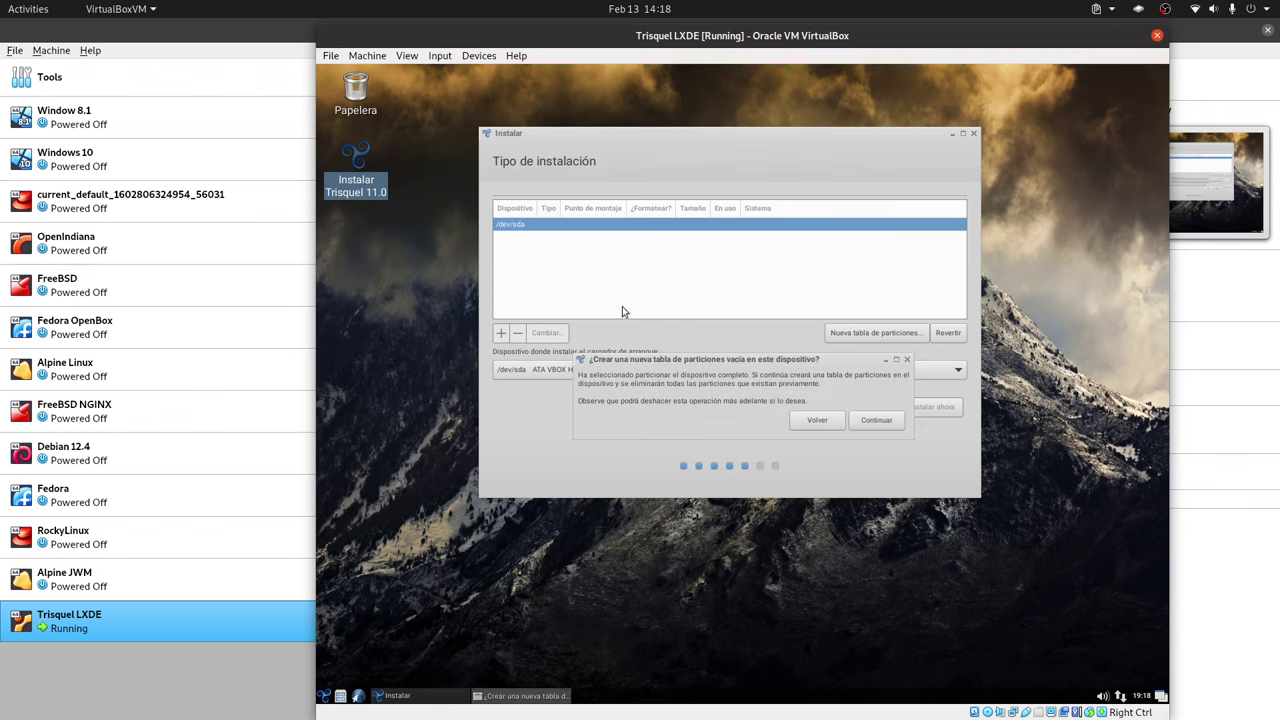
pyautogui.click(889, 425)
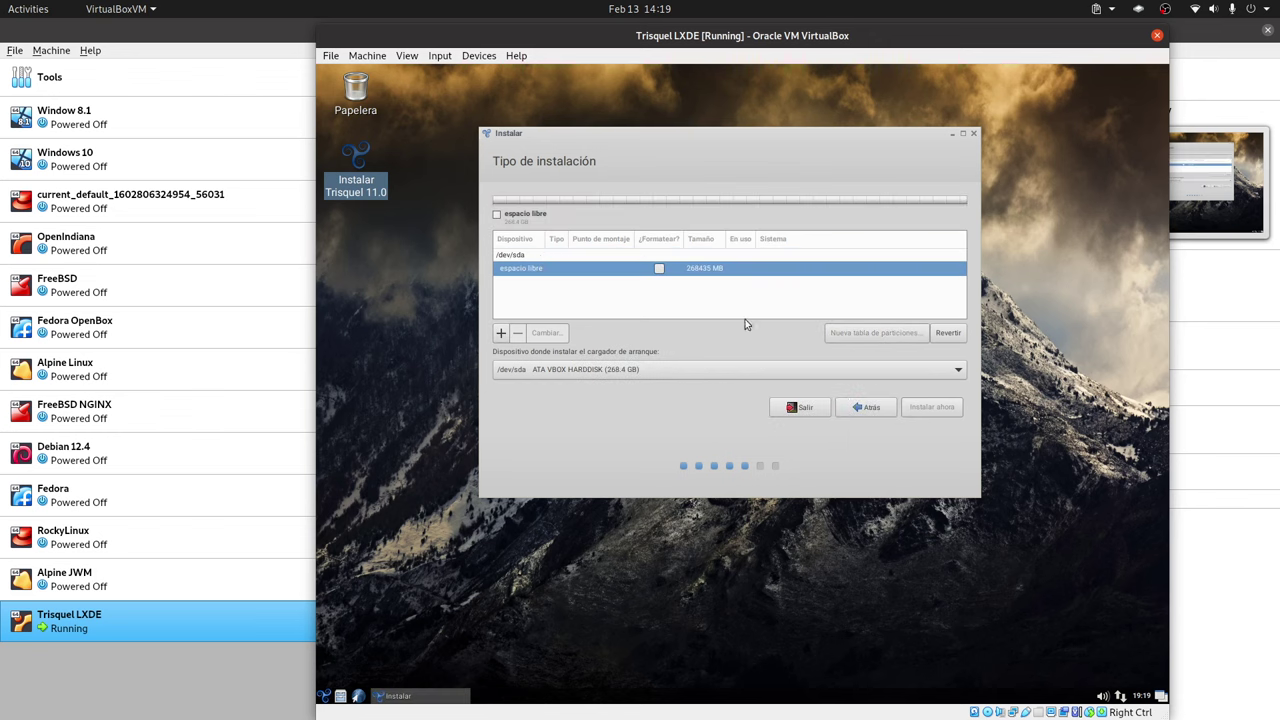
# - Create an ext4 /boot partition, entering 246 as its size
pyautogui.click(499, 336)
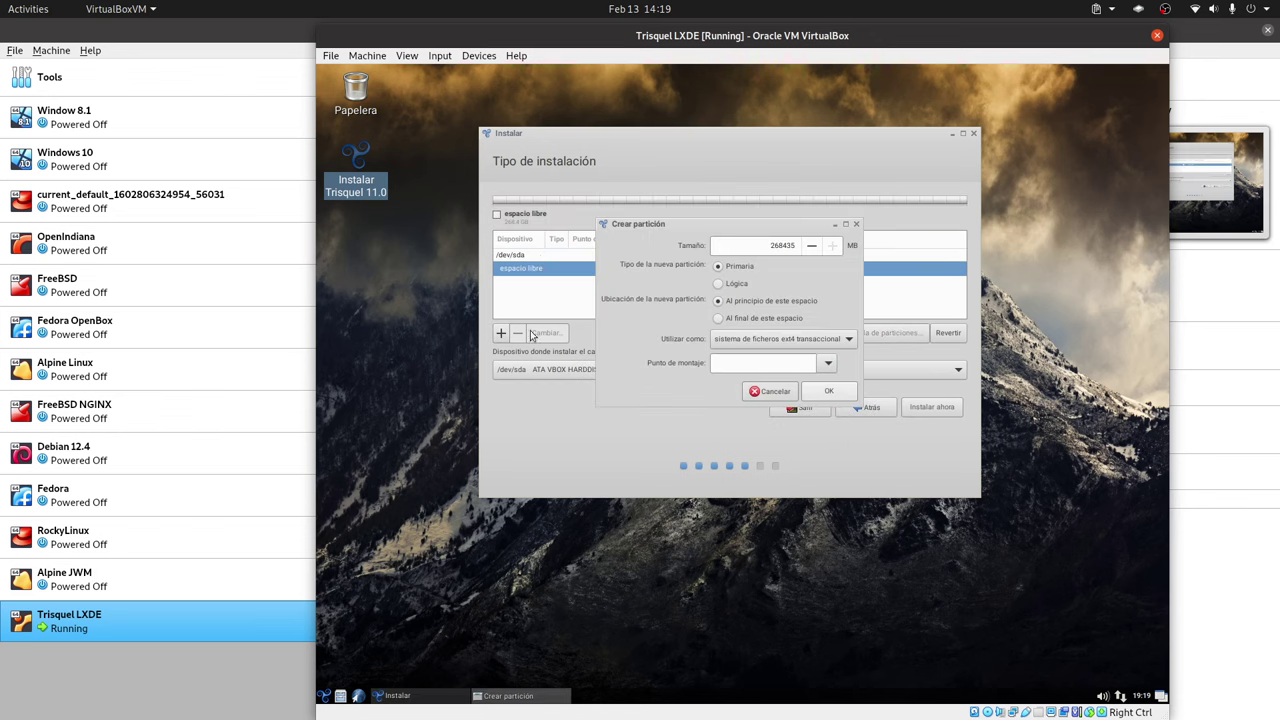
pyautogui.doubleClick(781, 247)
pyautogui.write('24')
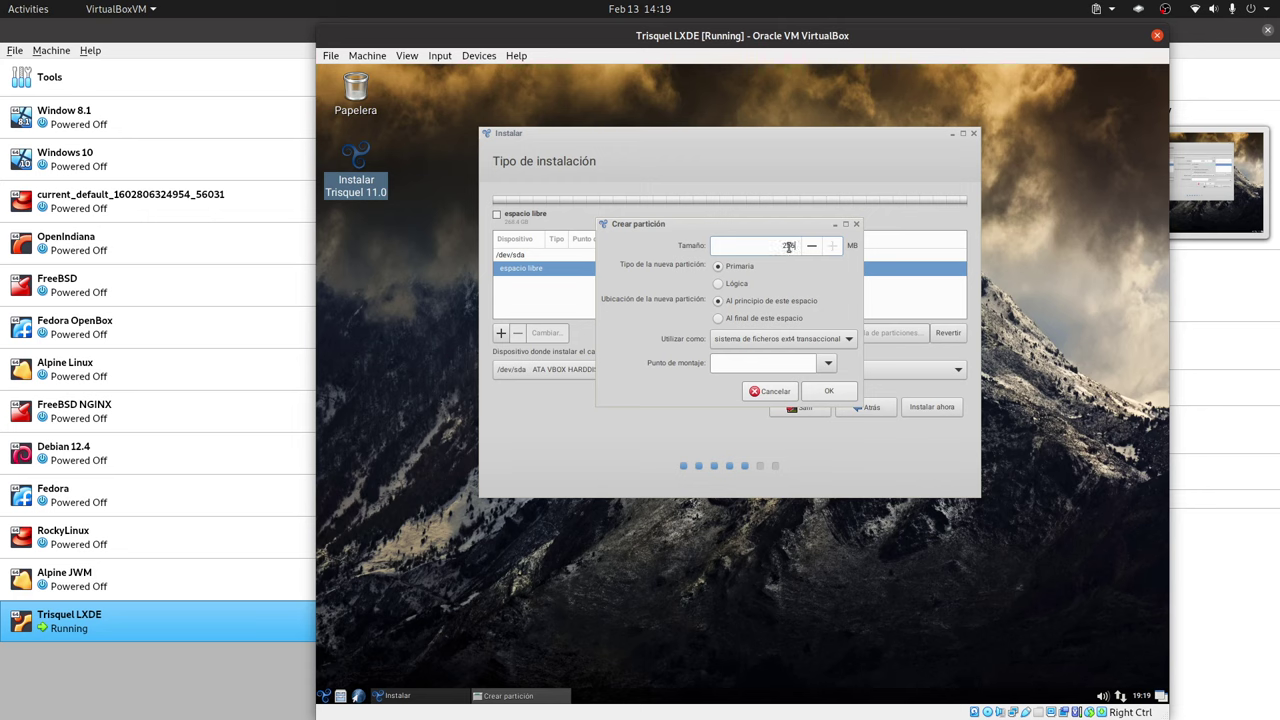
pyautogui.write('6')
pyautogui.click(826, 358)
pyautogui.click(826, 410)
pyautogui.click(829, 391)
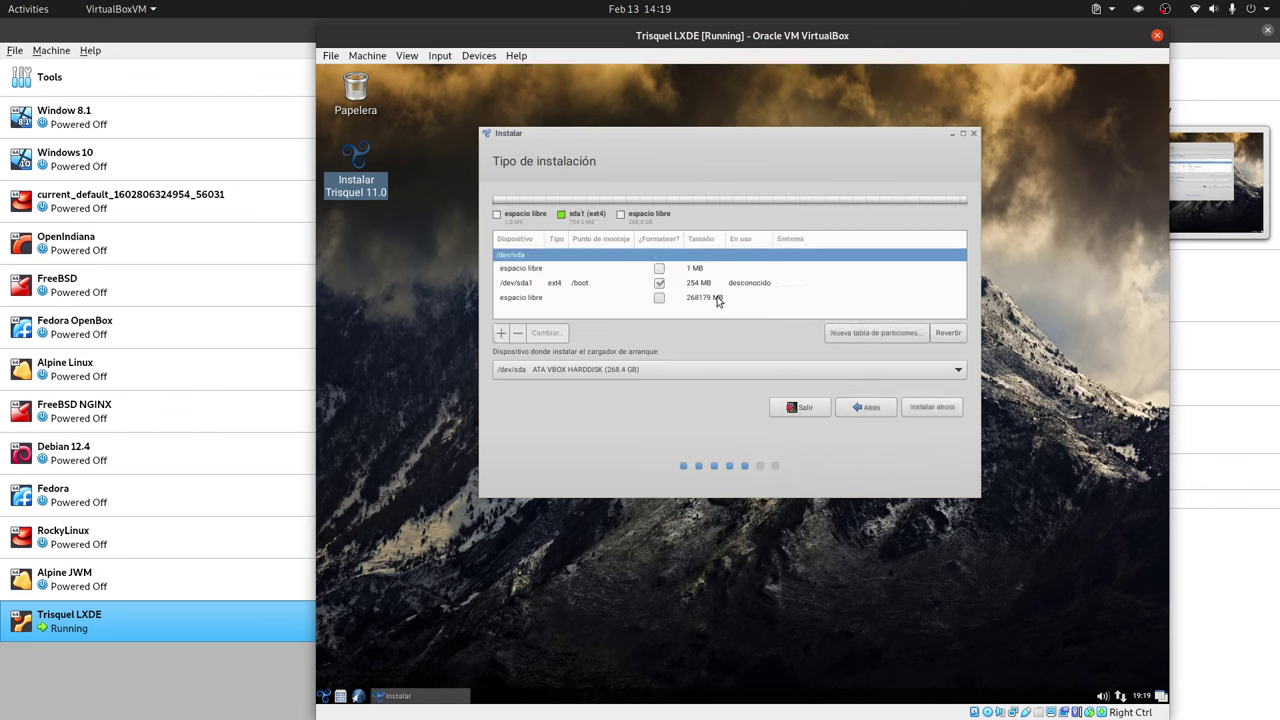
# - Create a 10240 MB ext4 root (/) partition in the free space
pyautogui.click(693, 300)
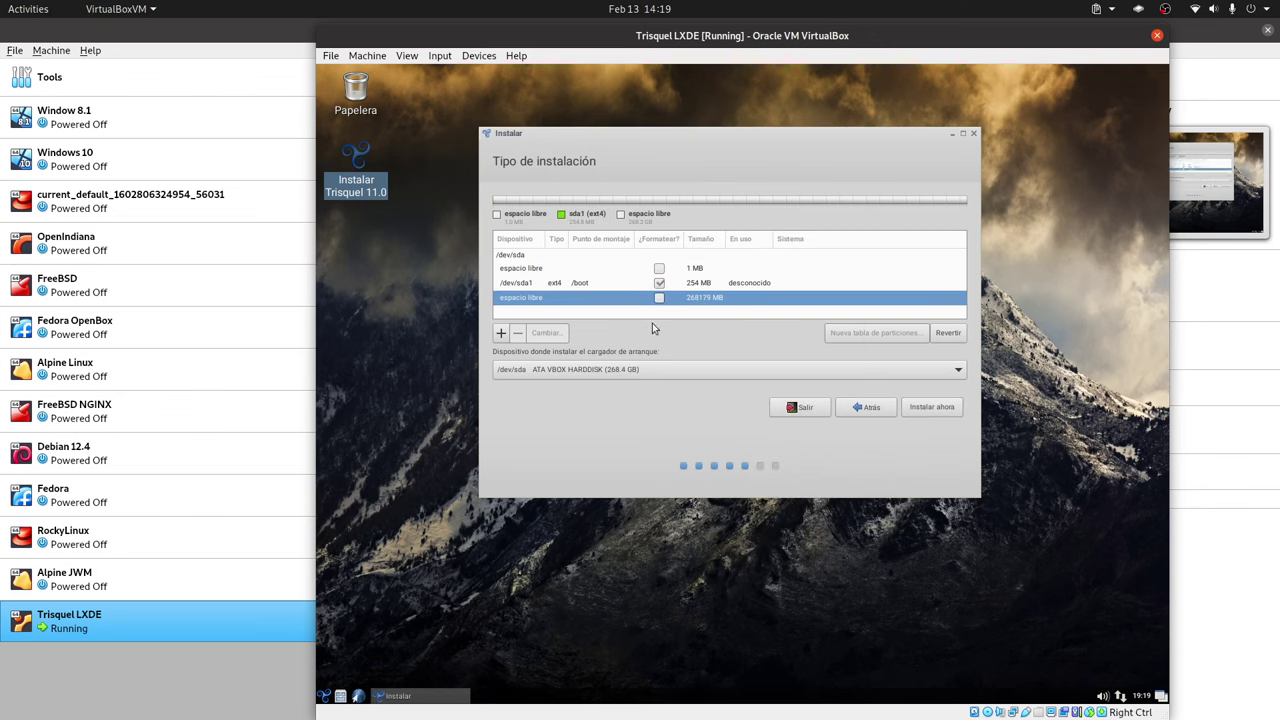
pyautogui.click(501, 332)
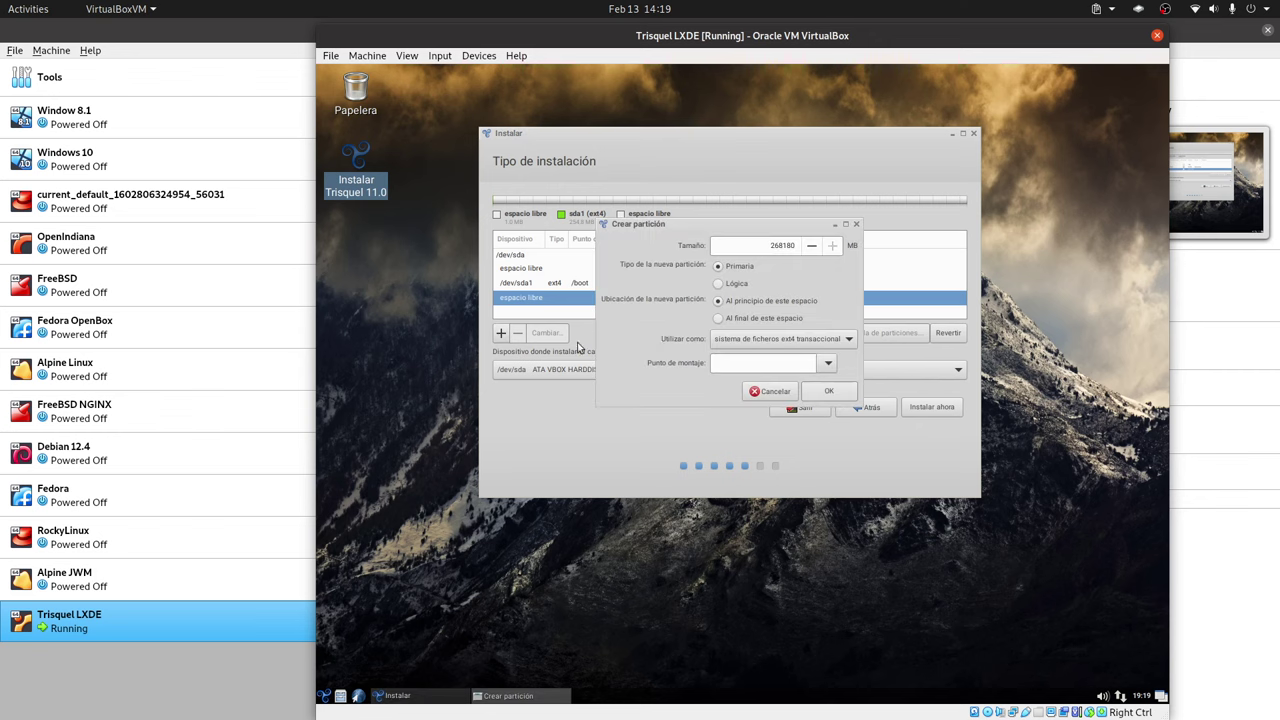
pyautogui.doubleClick(787, 249)
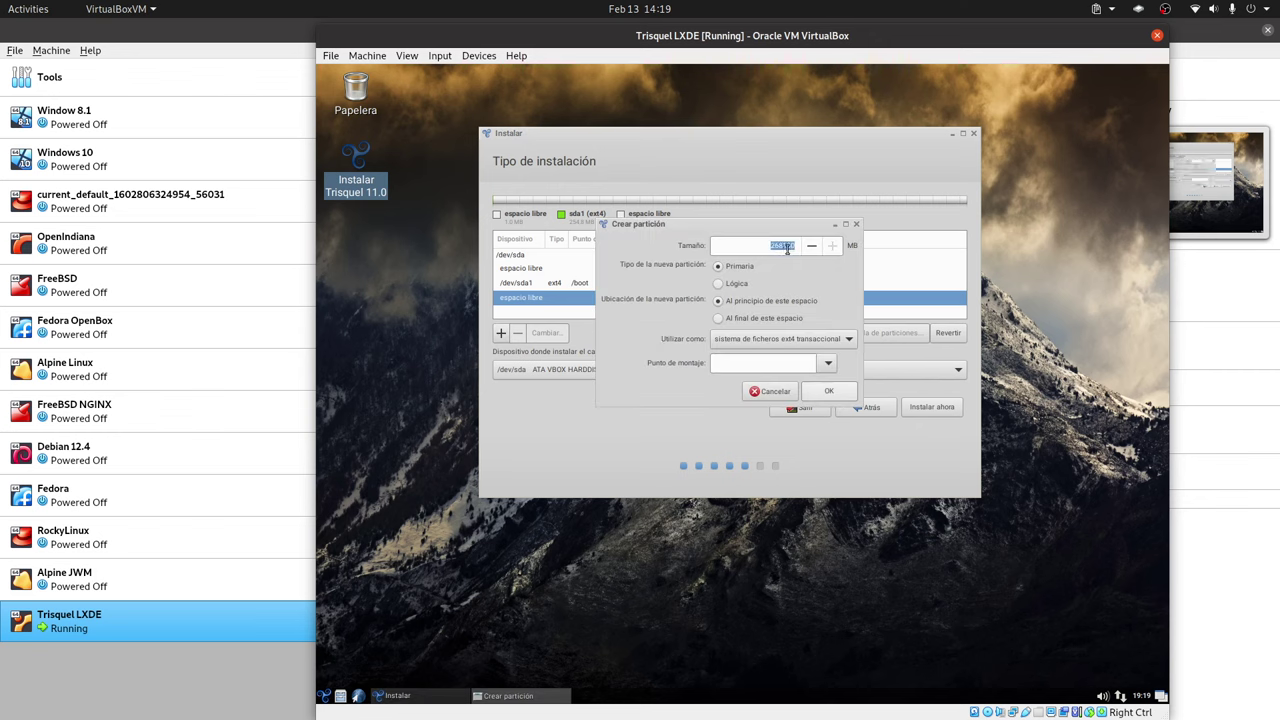
pyautogui.write('10240')
pyautogui.click(778, 342)
pyautogui.click(778, 342)
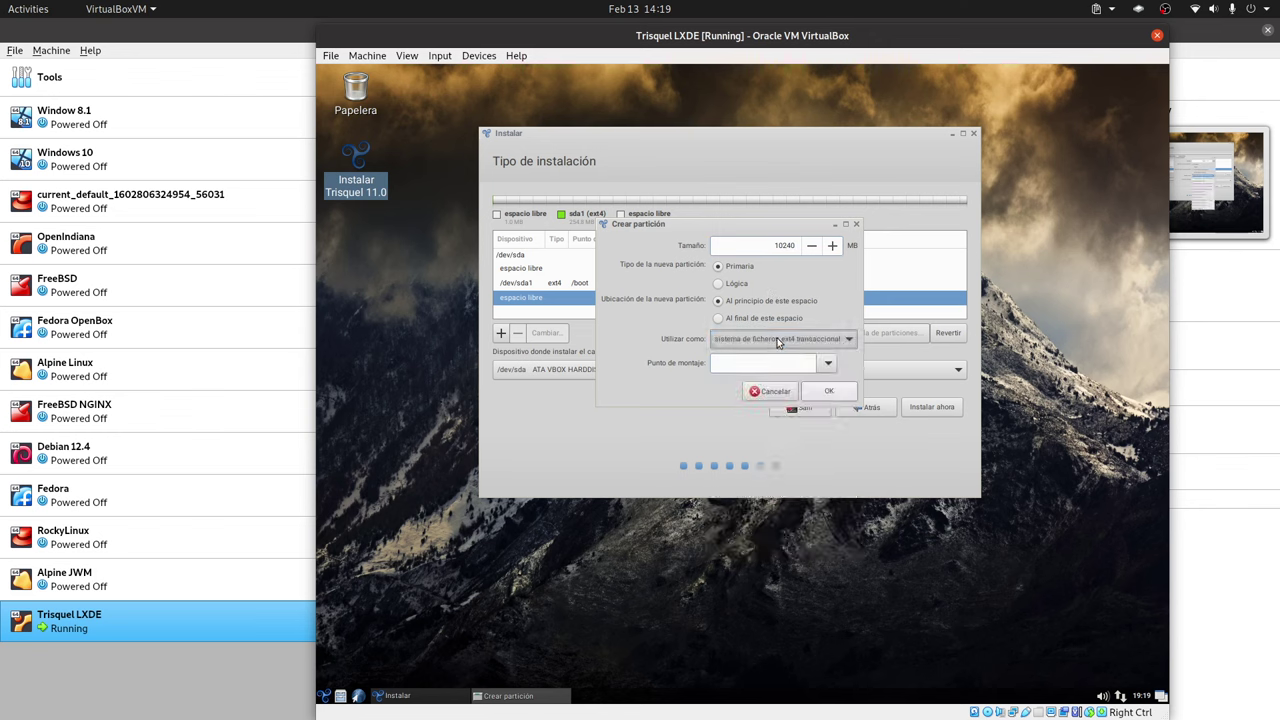
pyautogui.click(828, 363)
pyautogui.click(760, 385)
pyautogui.click(829, 391)
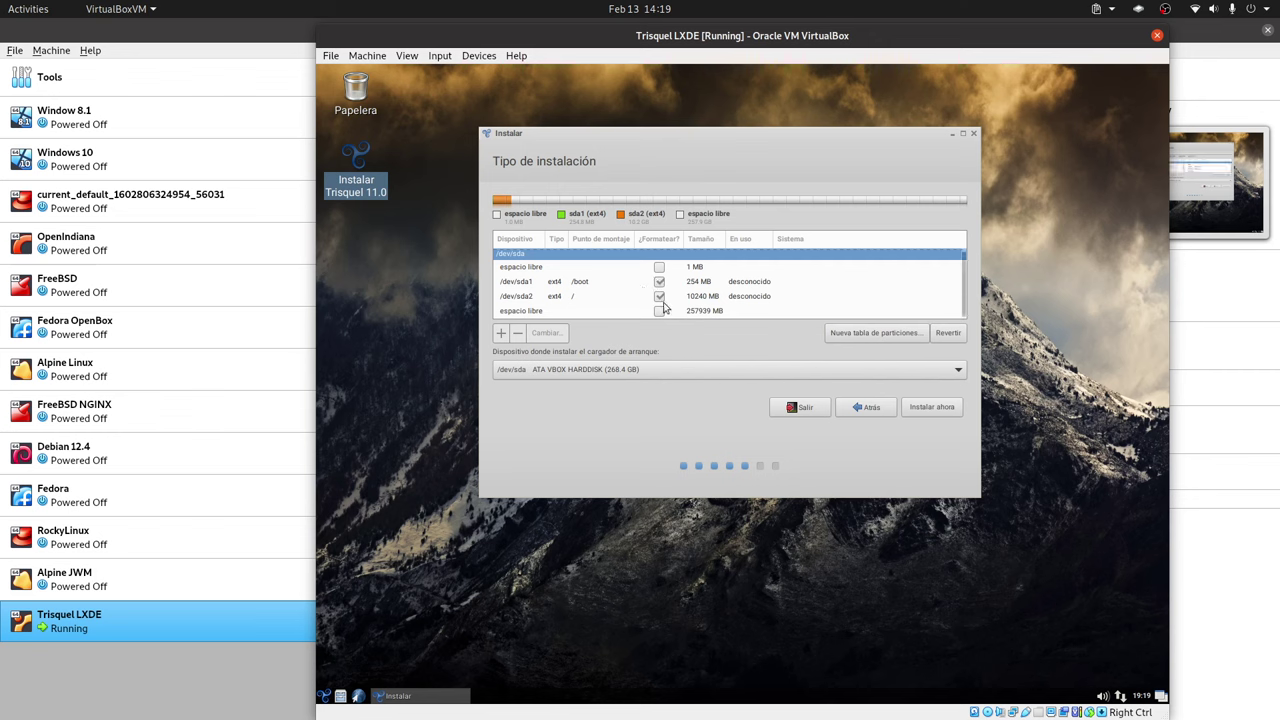
# - Give the remaining 257938 MB to a /home partition and start the installation
pyautogui.click(663, 310)
pyautogui.click(501, 332)
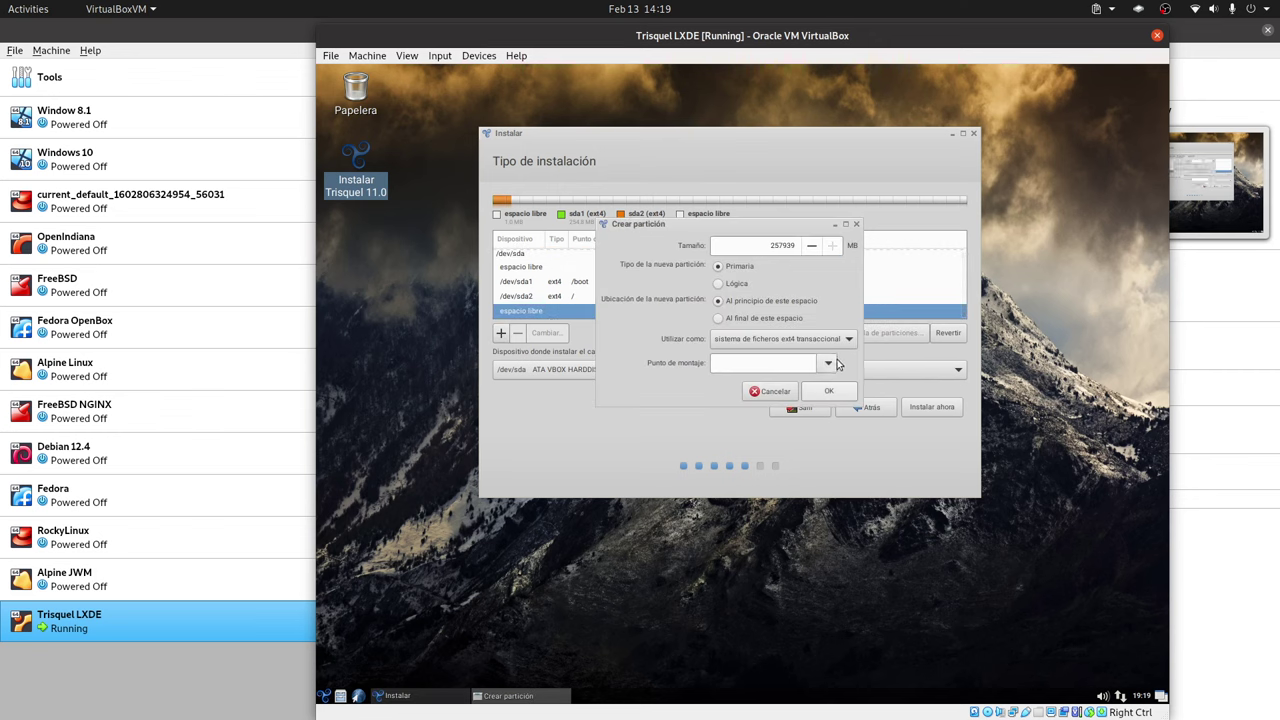
pyautogui.click(828, 363)
pyautogui.click(760, 422)
pyautogui.click(829, 391)
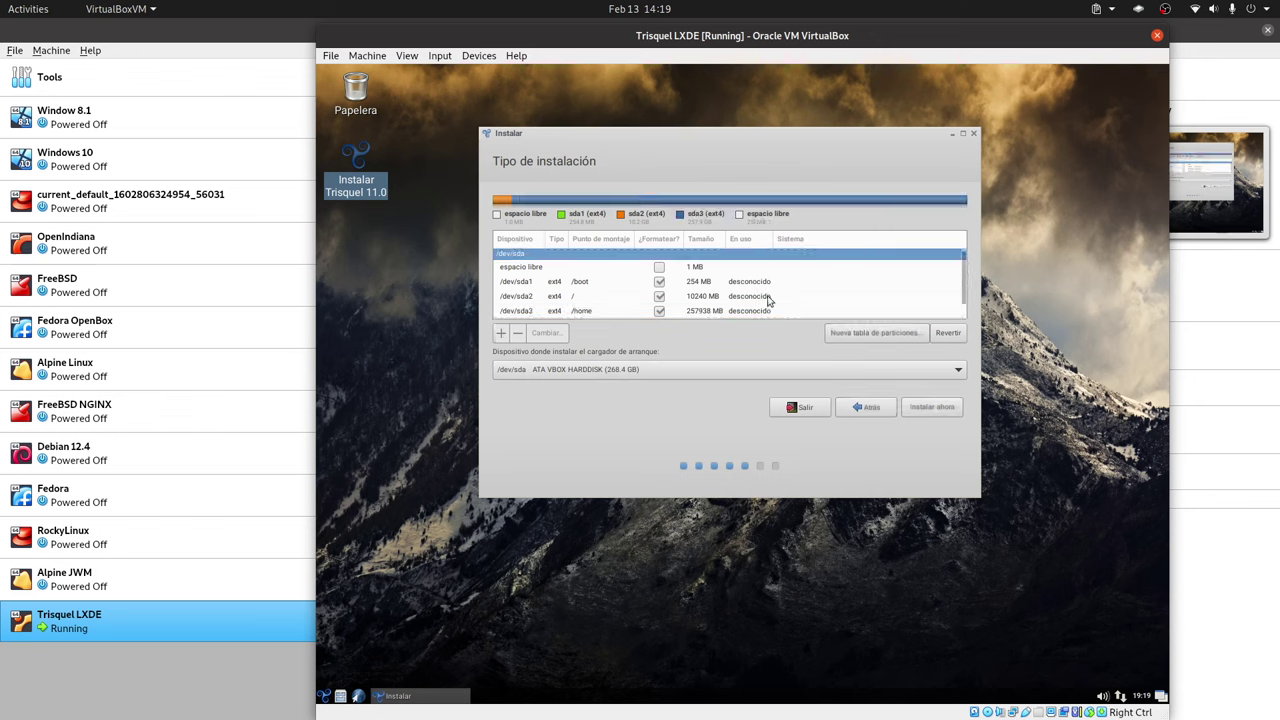
pyautogui.click(932, 406)
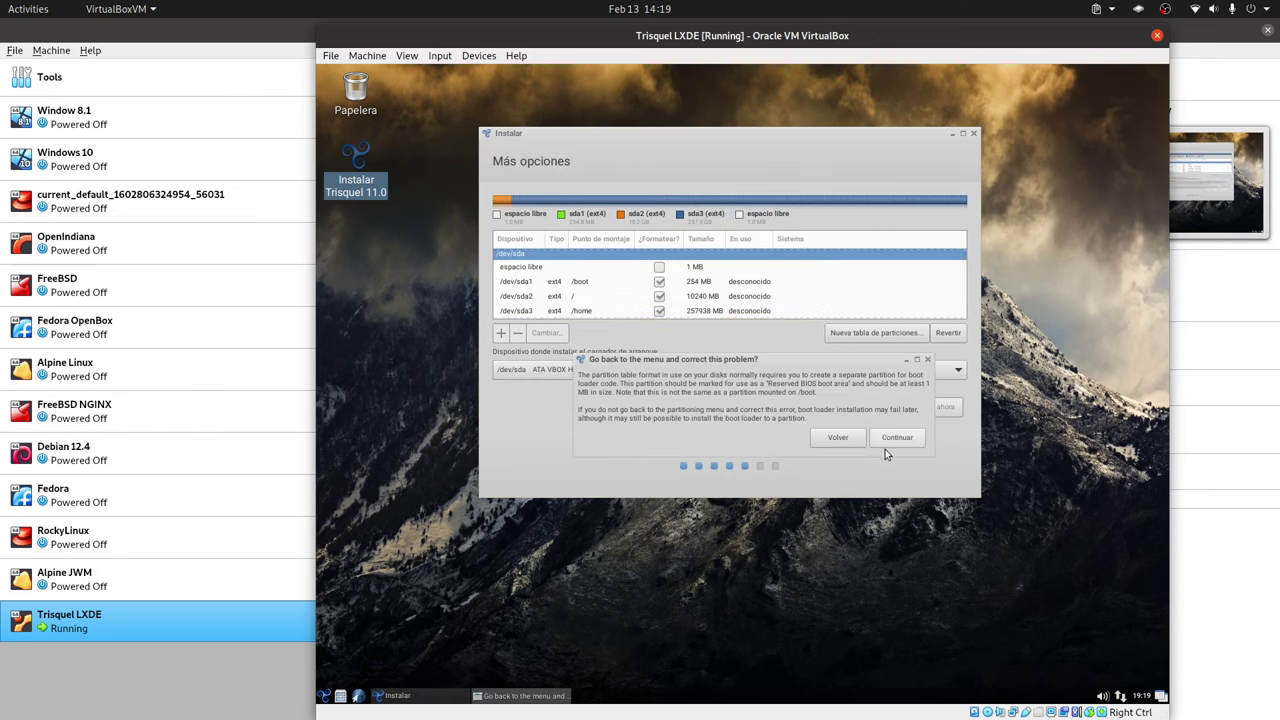
# - Ignore the boot-partition warning and accept the Guayaquil time zone
pyautogui.click(893, 438)
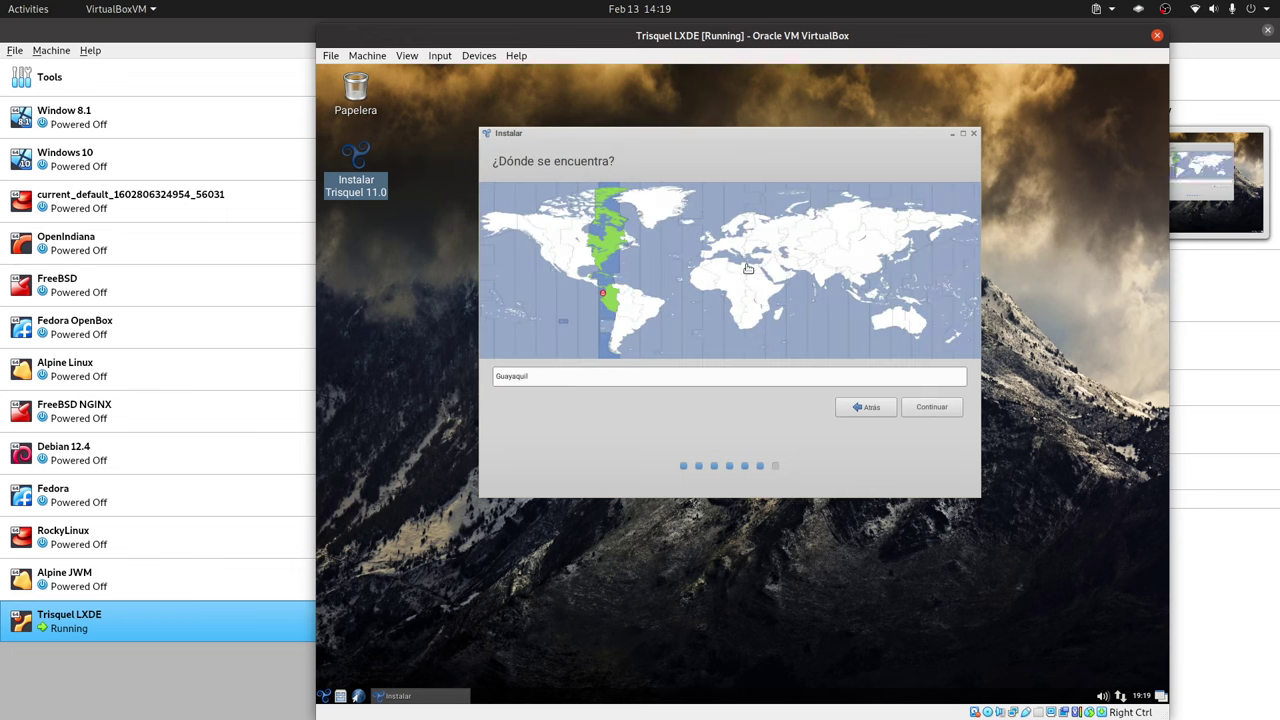
pyautogui.click(932, 407)
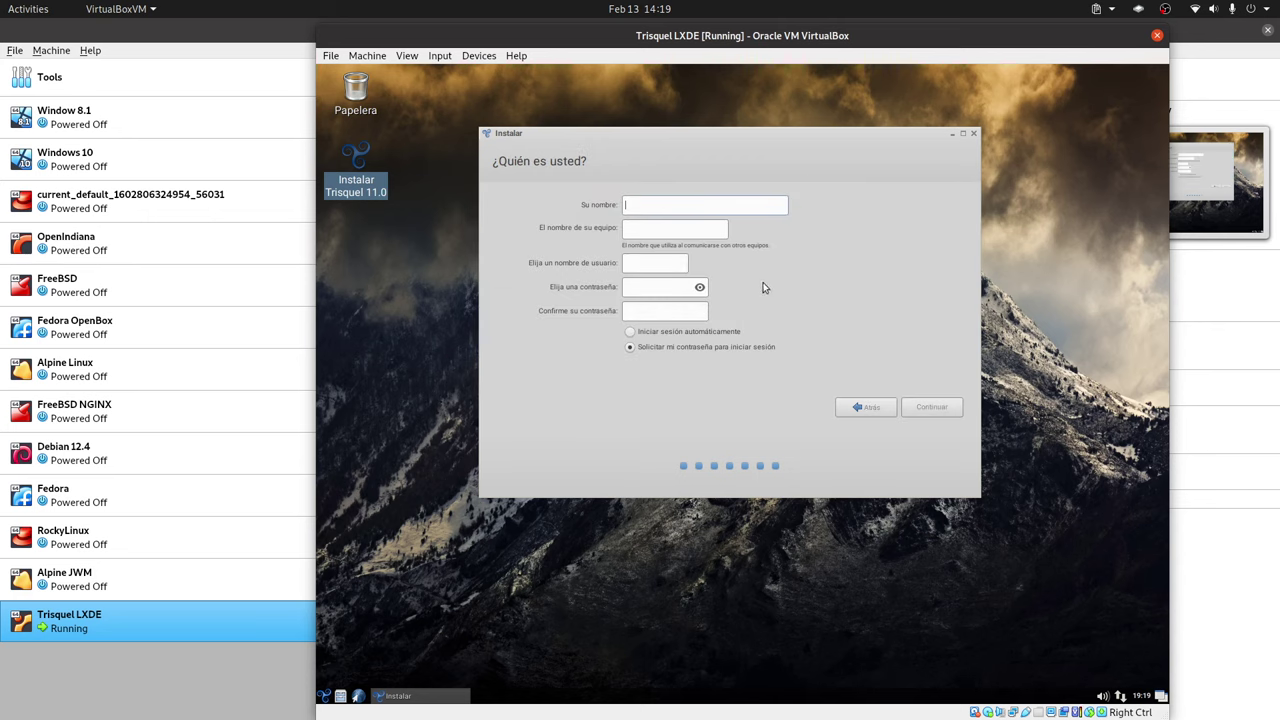
# - Enter the user's name, correcting its capitalisation
pyautogui.write('Librebyte')
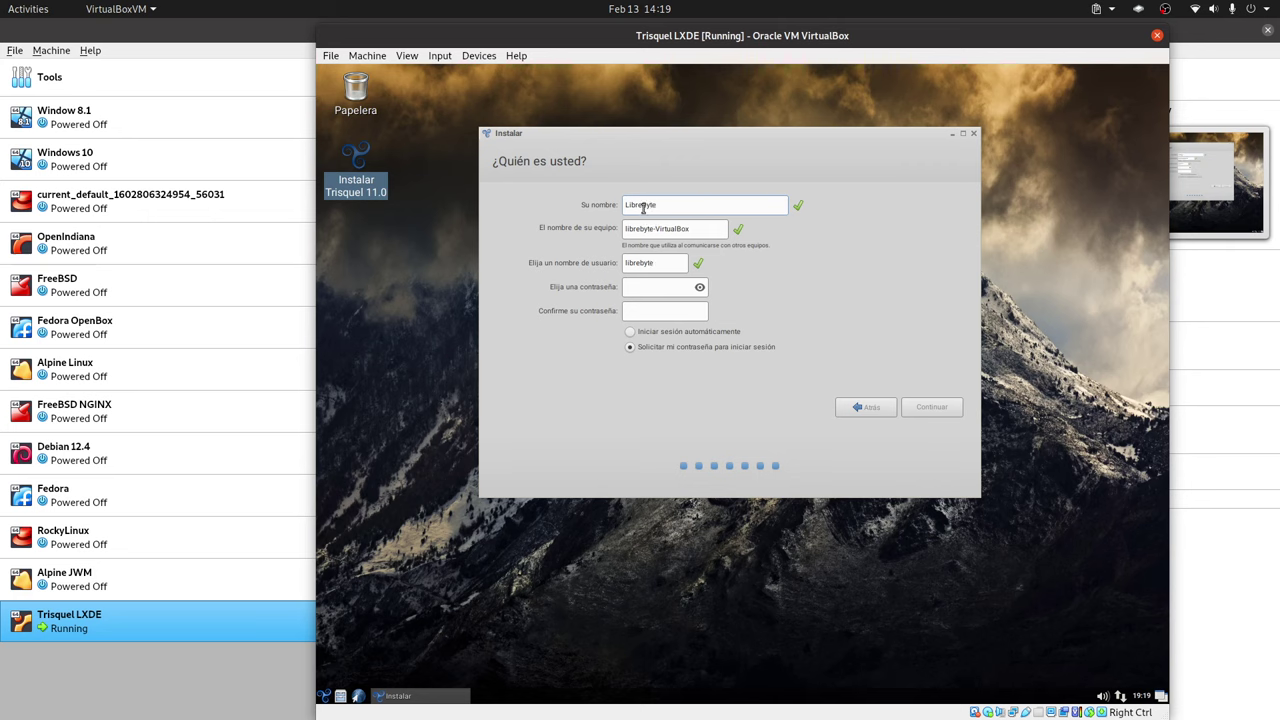
pyautogui.click(643, 205)
pyautogui.press('BackSpace')
pyautogui.write('B')
# - Set and confirm the account password, then submit the user details to begin installing
pyautogui.click(668, 293)
pyautogui.press('BackSpace')
pyautogui.press('BackSpace')
pyautogui.press('BackSpace')
pyautogui.press('BackSpace')
pyautogui.press('BackSpace')
pyautogui.click(664, 310)
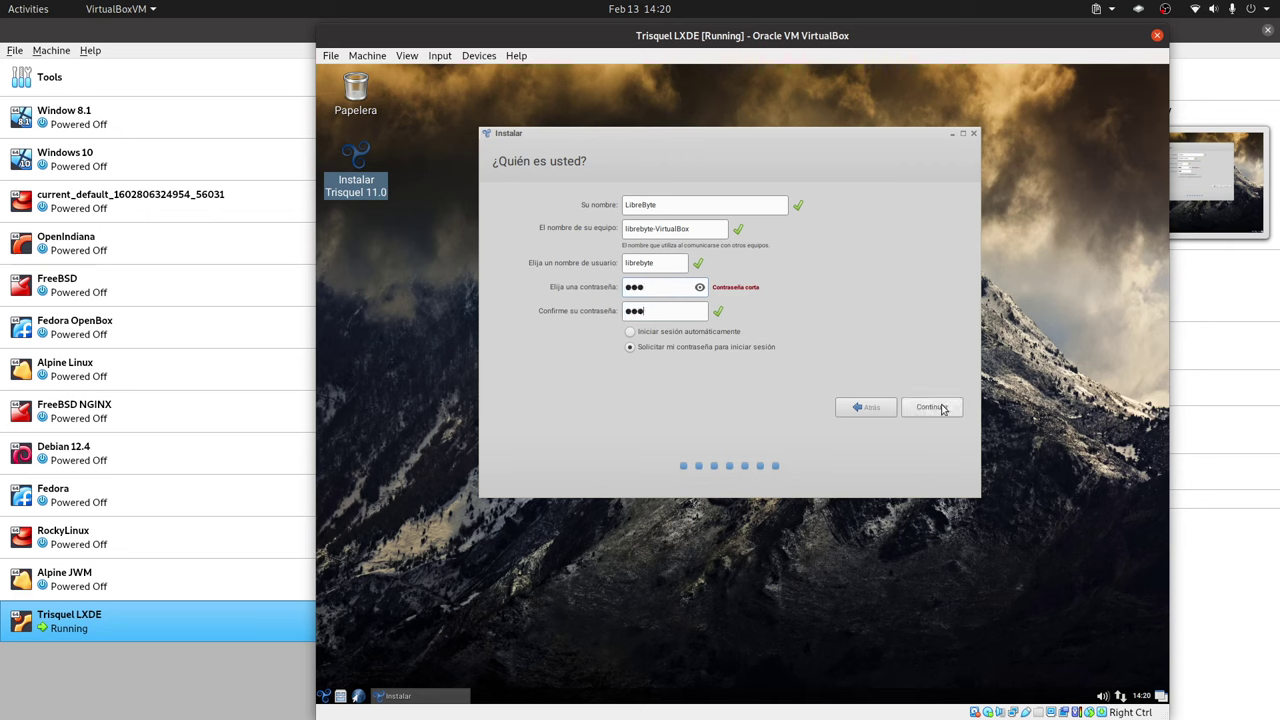
pyautogui.click(940, 406)
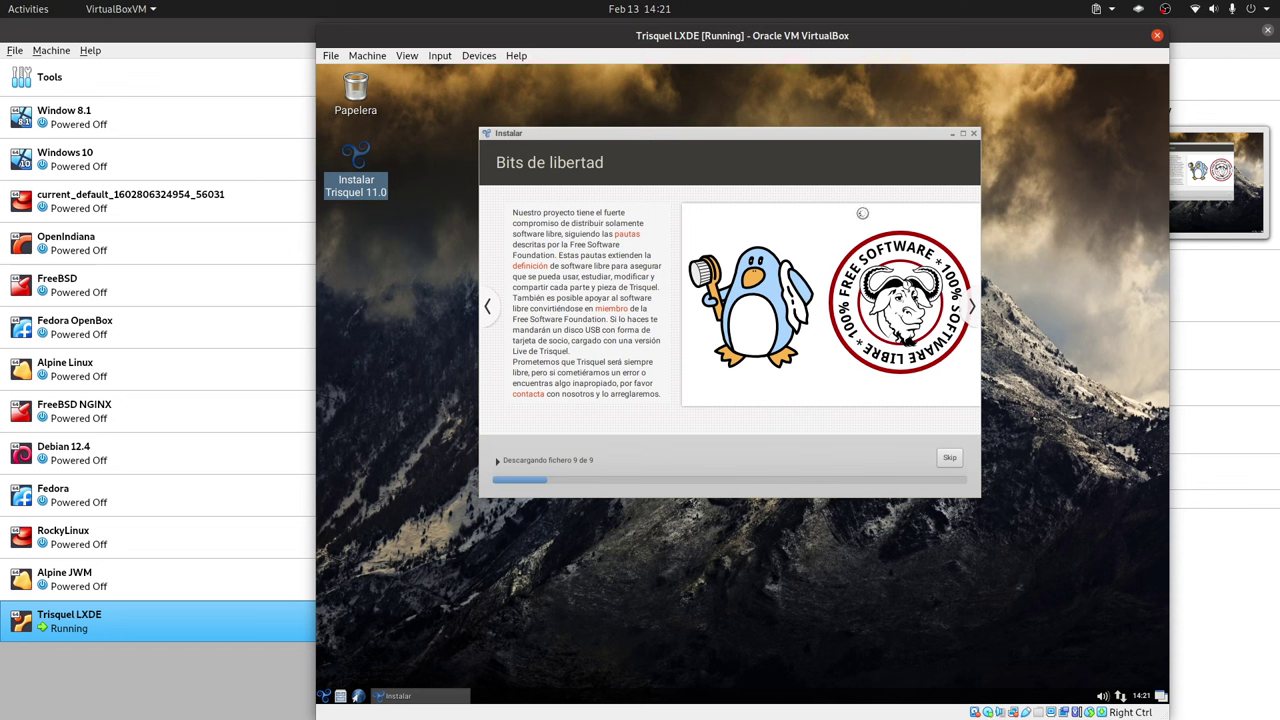
# - Advance the slideshow and restart the machine once Instalación terminada appears
pyautogui.click(970, 311)
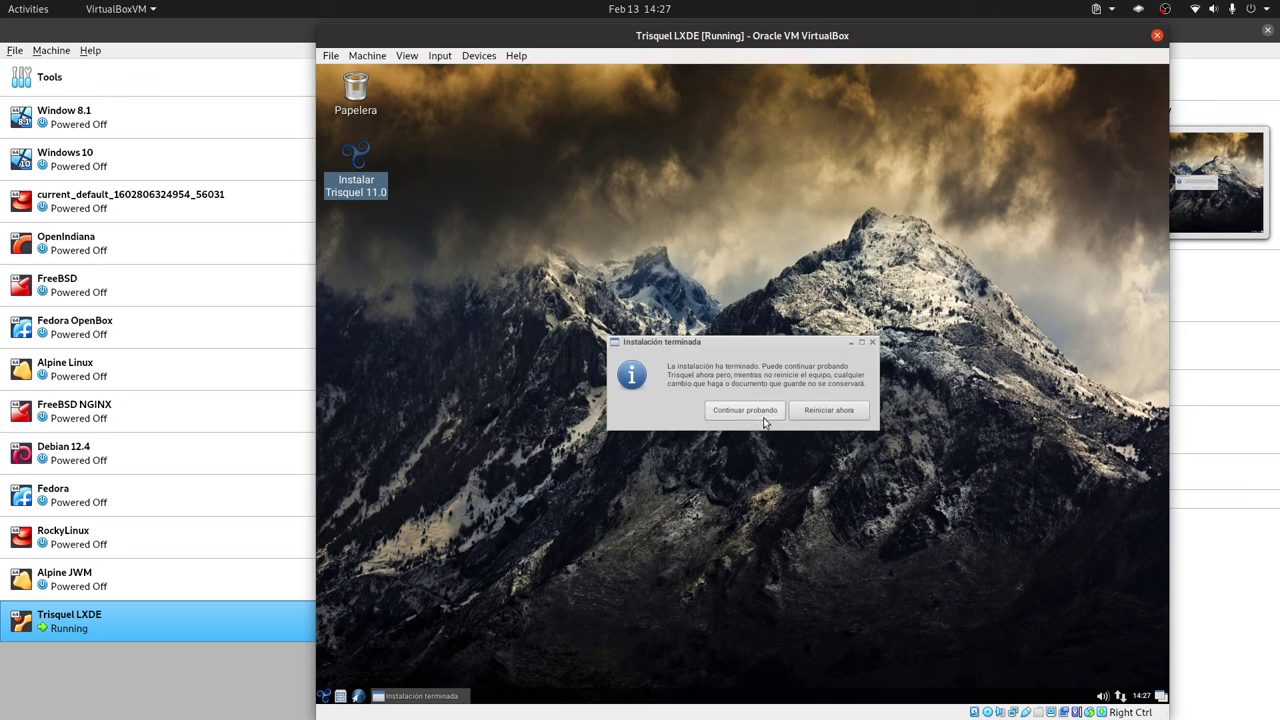
pyautogui.click(838, 417)
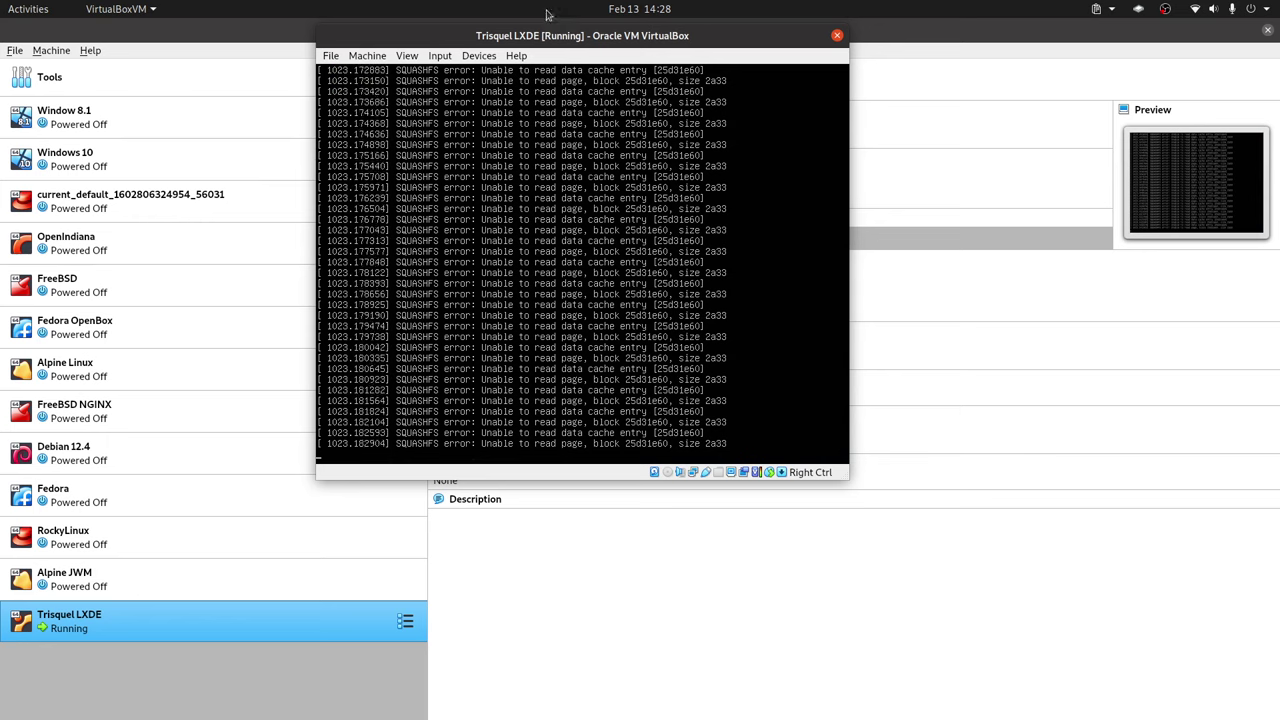
# - Power off the running Trisquel LXDE machine
pyautogui.click(330, 55)
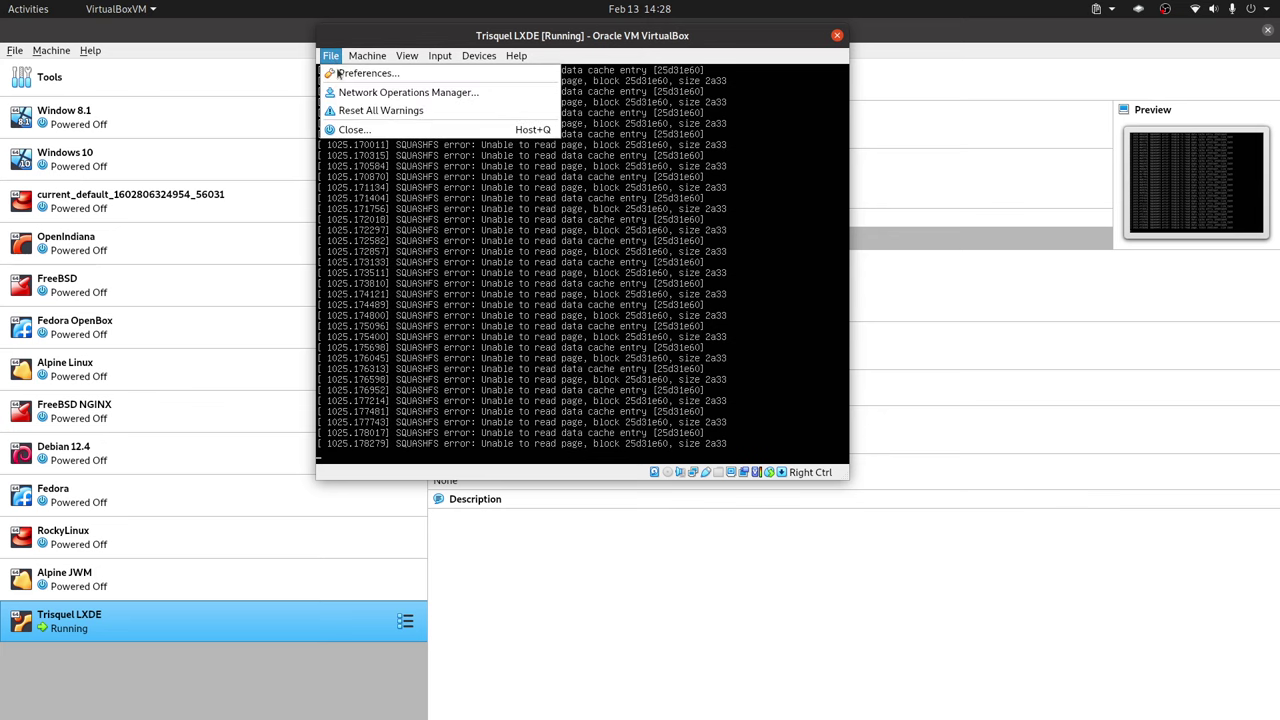
pyautogui.click(352, 130)
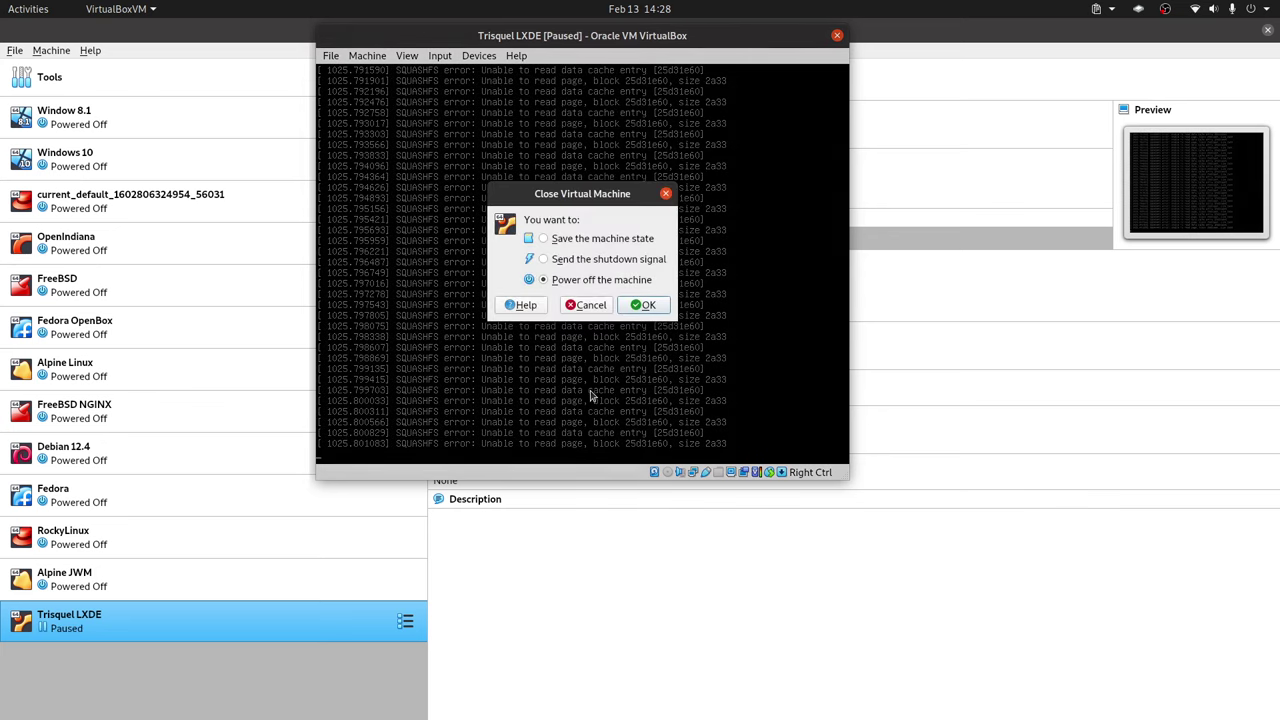
pyautogui.click(645, 303)
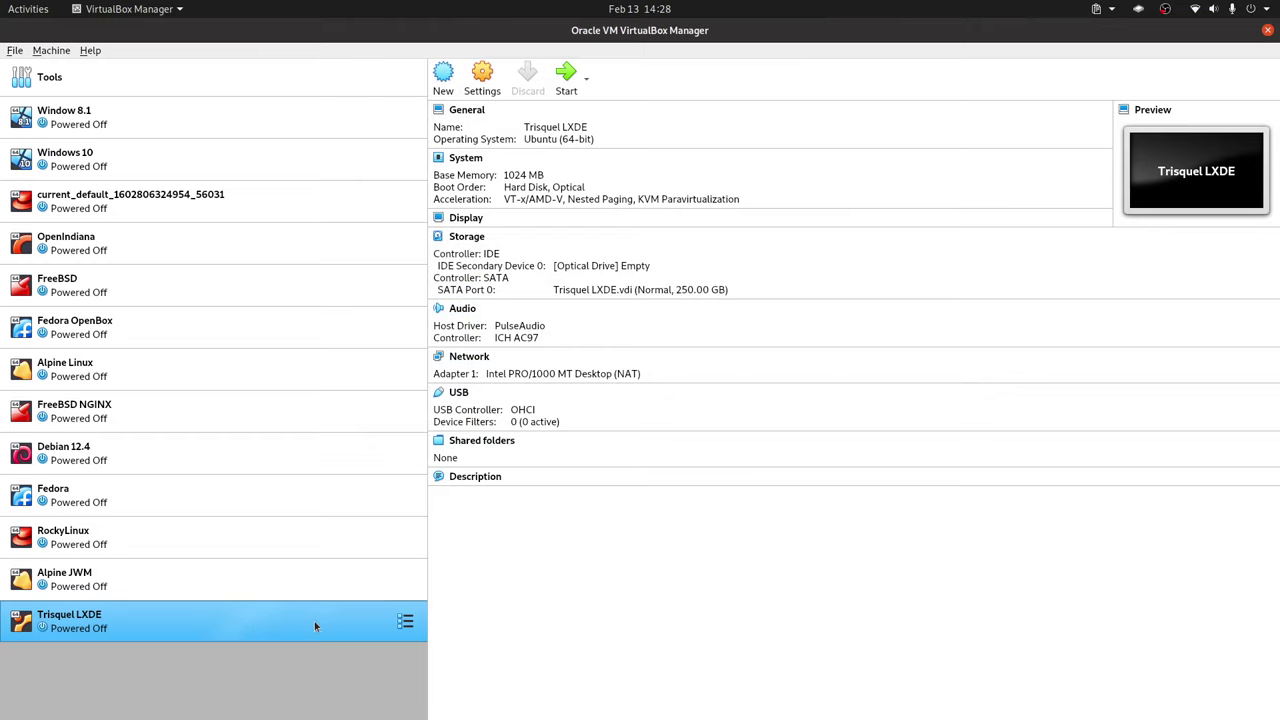
# - Check the VM's System and Storage settings, confirming an empty optical drive, then boot it
pyautogui.rightClick(315, 626)
pyautogui.click(345, 319)
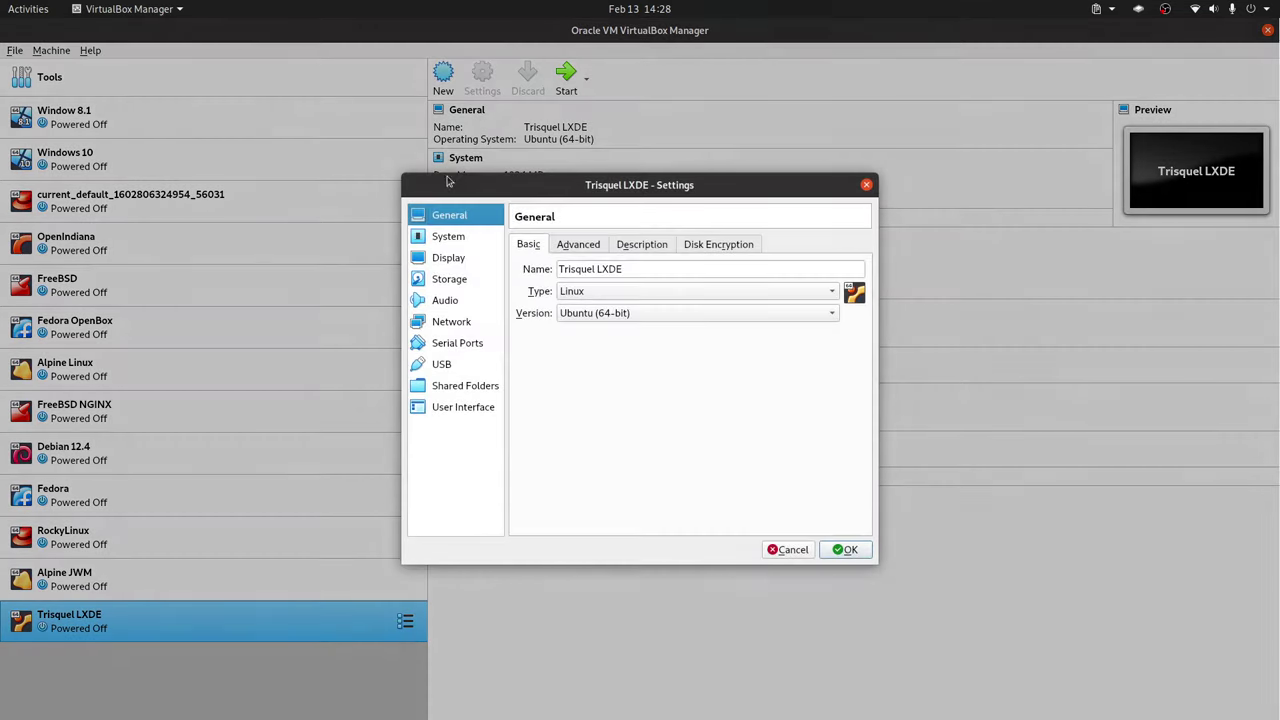
pyautogui.click(447, 237)
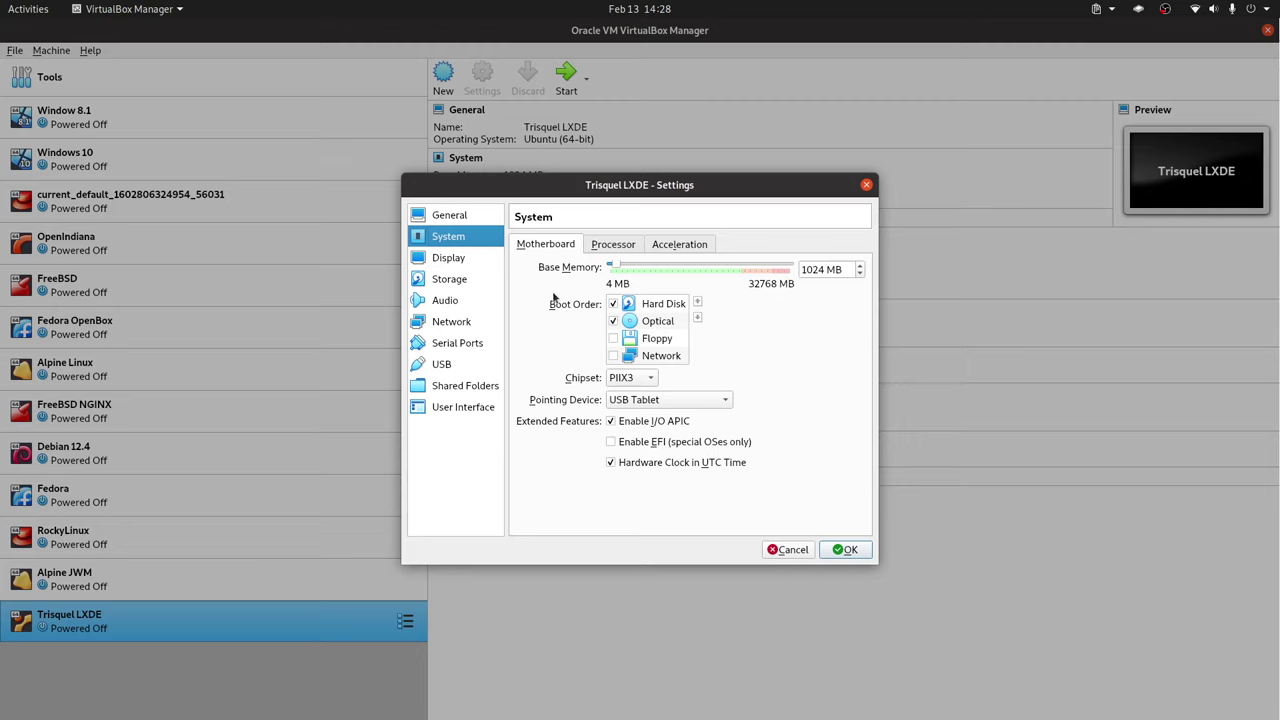
pyautogui.click(458, 280)
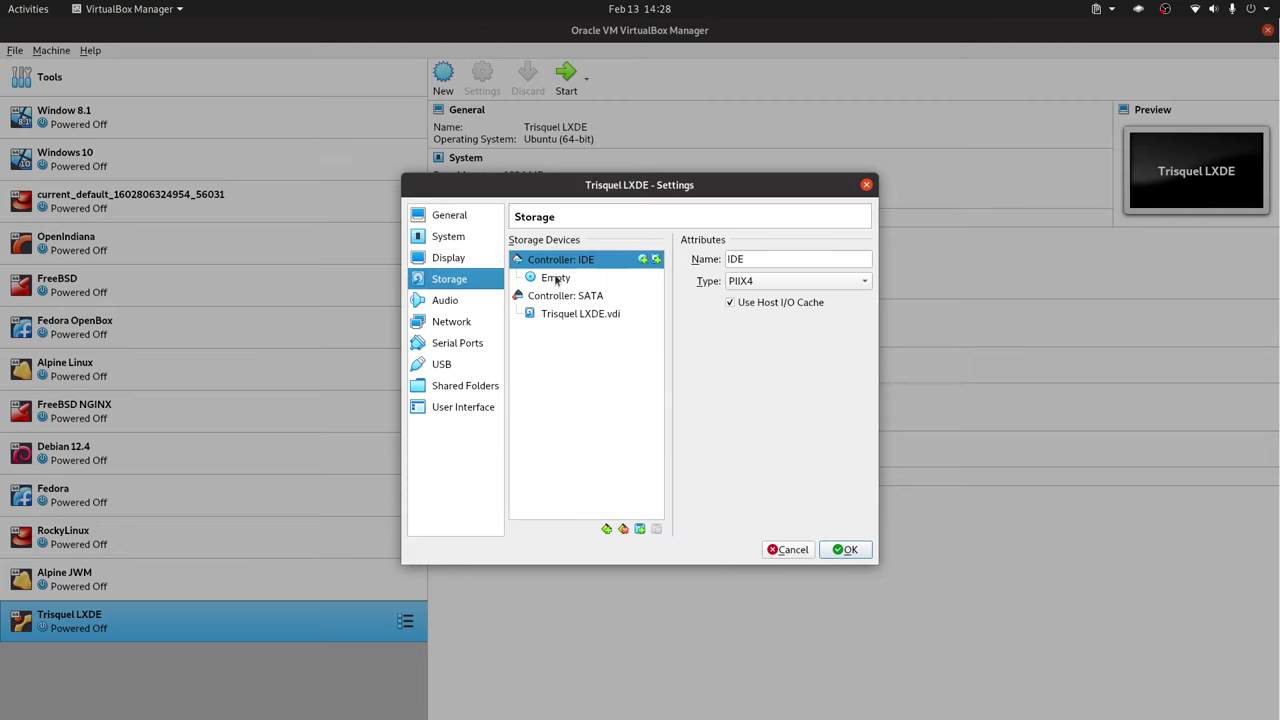
pyautogui.click(557, 280)
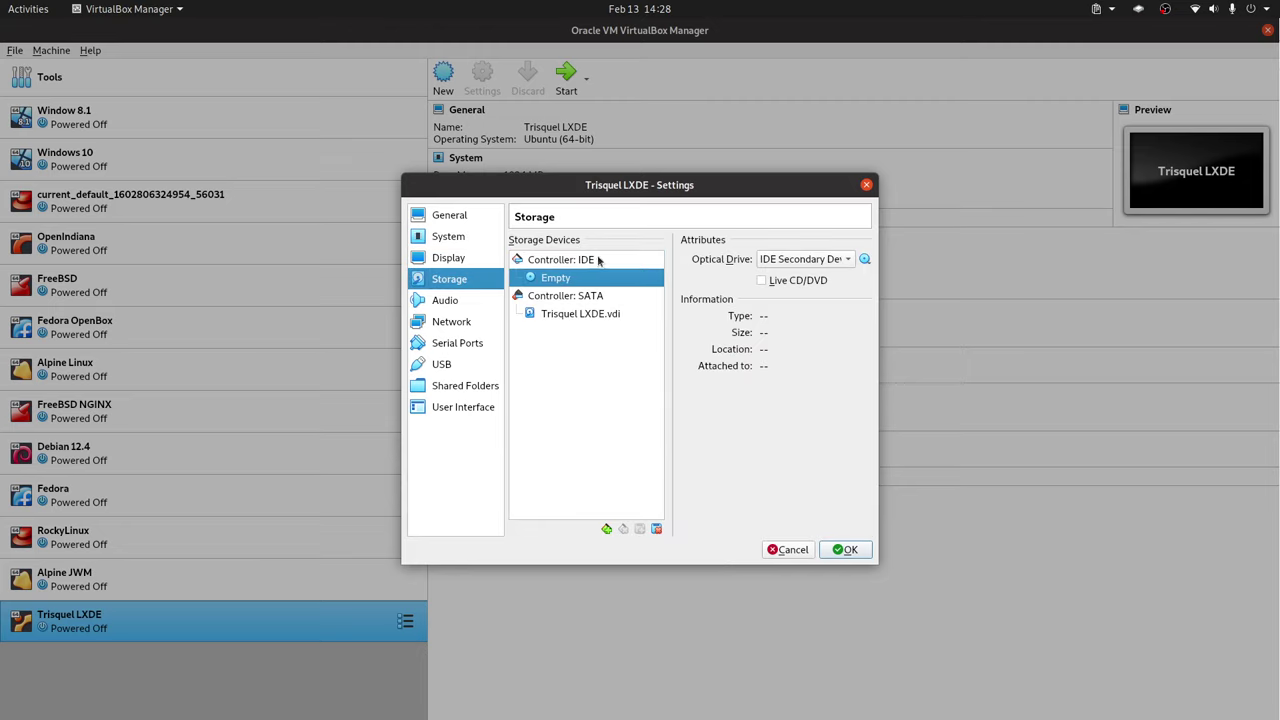
pyautogui.click(845, 549)
pyautogui.doubleClick(312, 615)
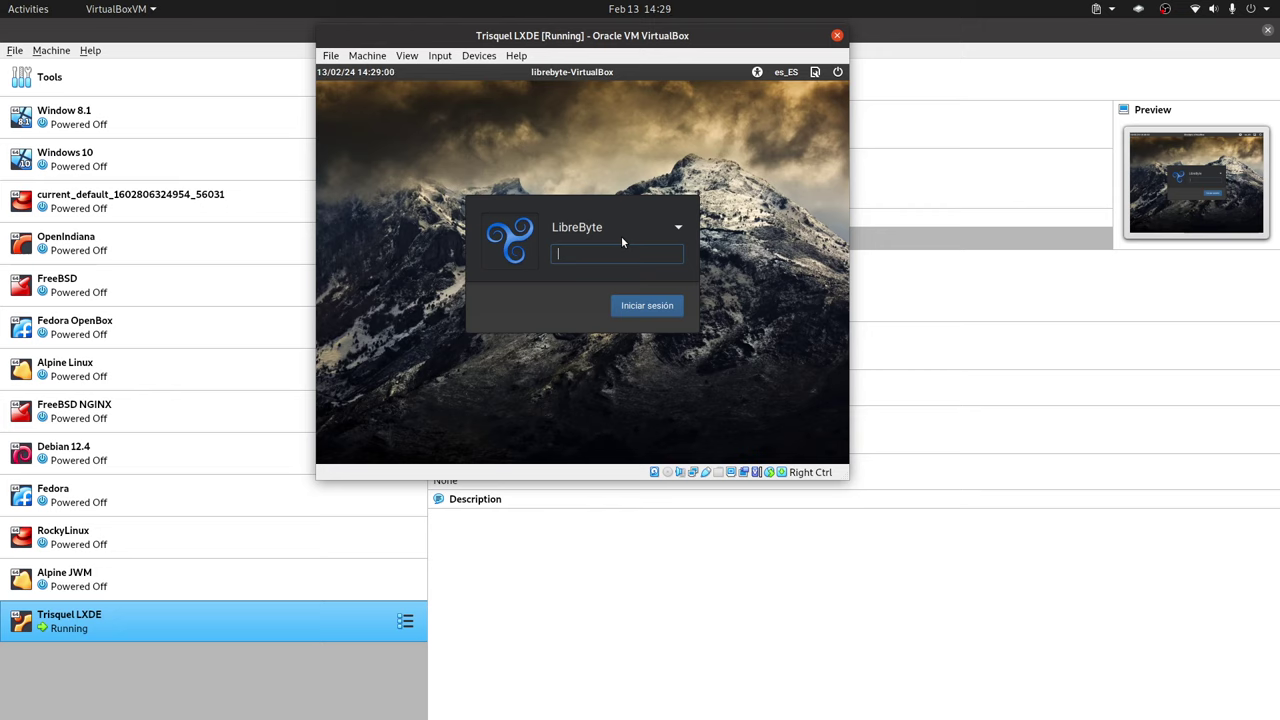
# - Log in to the Trisquel guest with the account password
pyautogui.write('***')
pyautogui.press('Return')
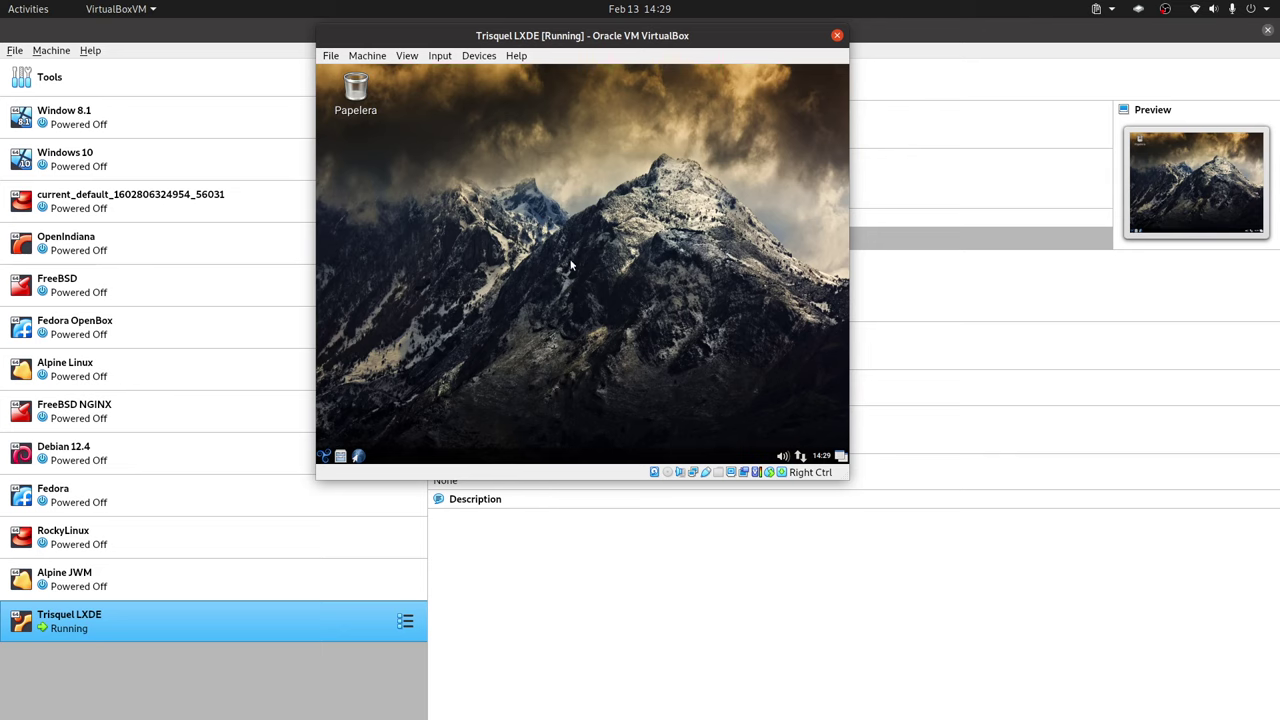
# - Set the guest display to 1920x1080 in Ajustes del monitor, apply, keep and save it
pyautogui.click(325, 456)
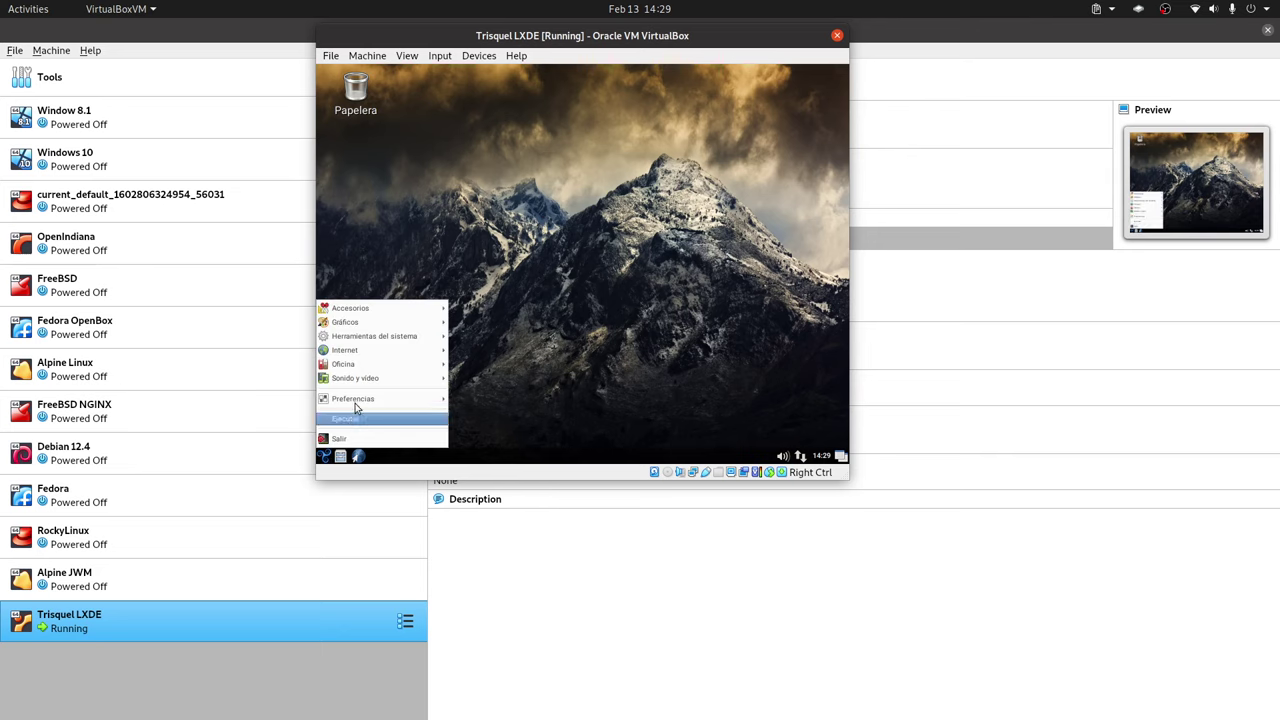
pyautogui.moveTo(386, 312)
pyautogui.moveTo(386, 356)
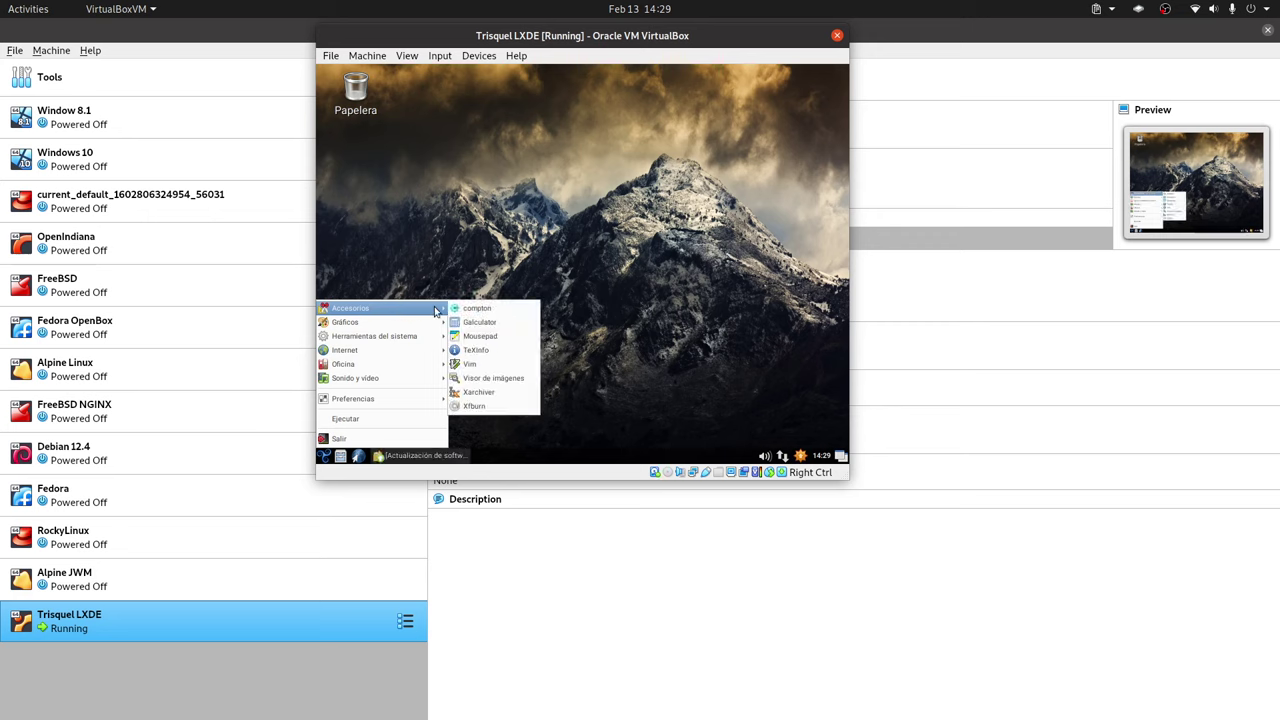
pyautogui.moveTo(400, 398)
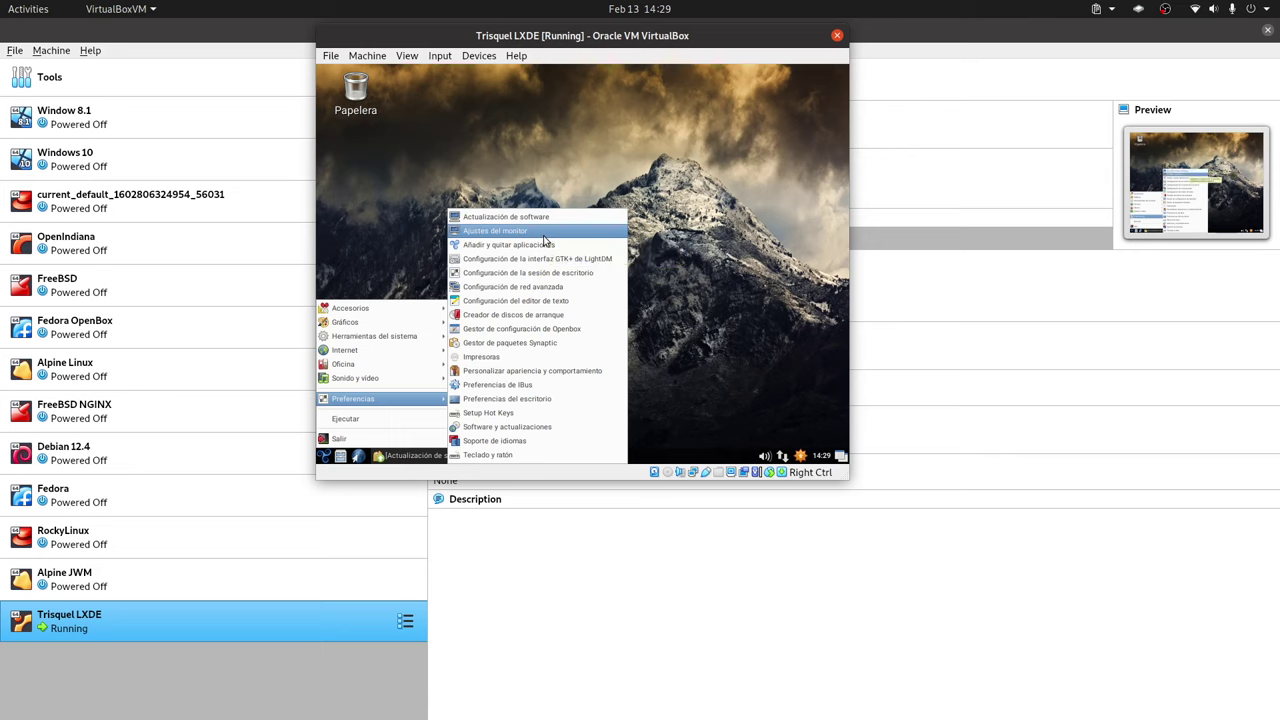
pyautogui.click(553, 231)
pyautogui.click(566, 259)
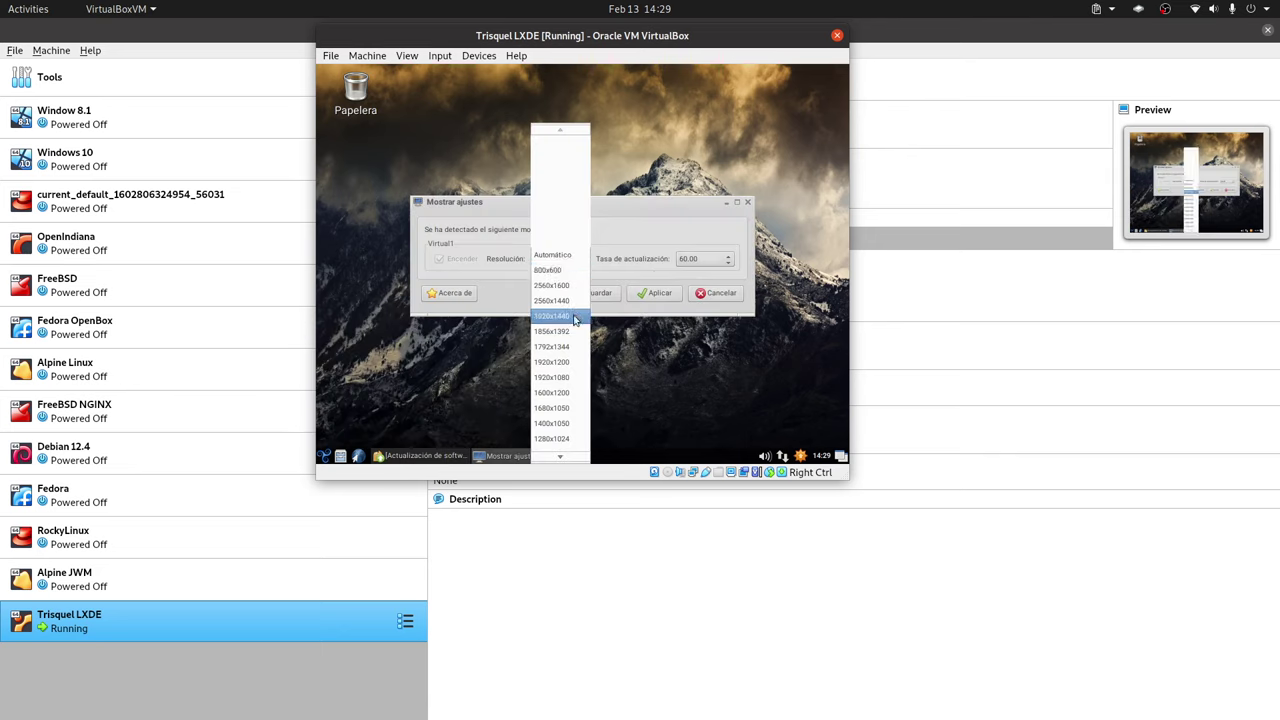
pyautogui.click(565, 377)
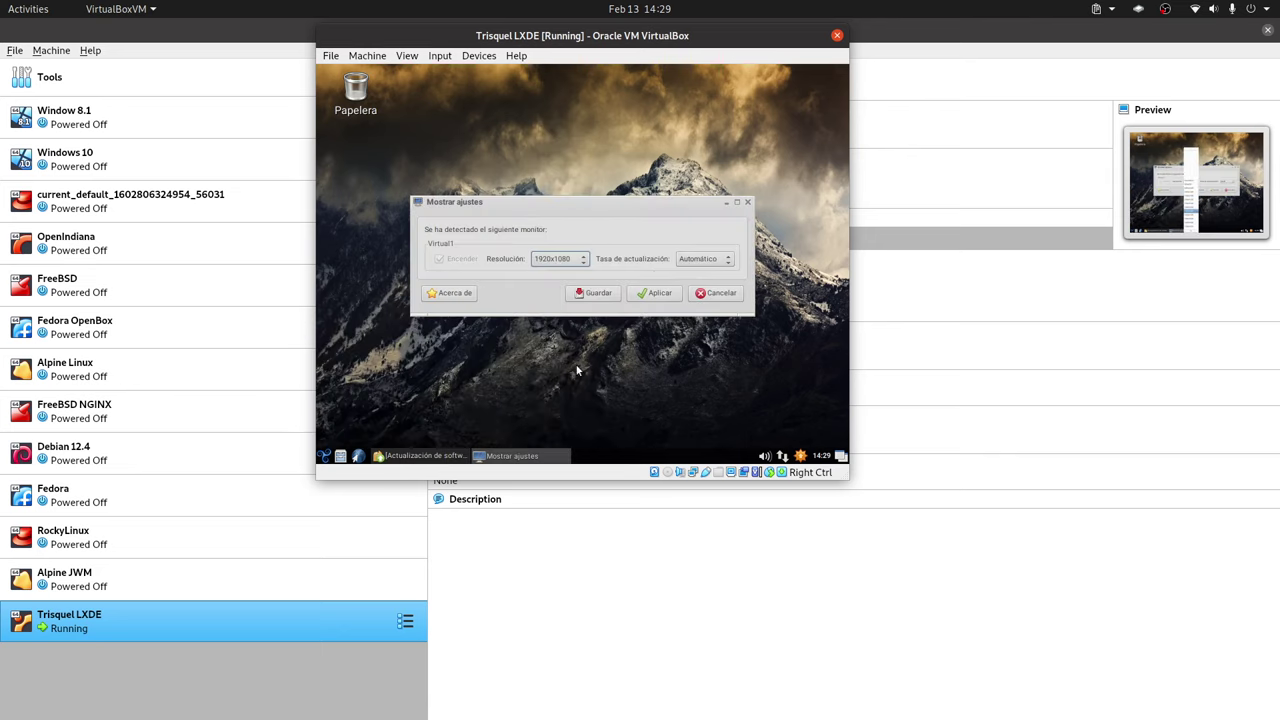
pyautogui.click(664, 293)
pyautogui.click(296, 295)
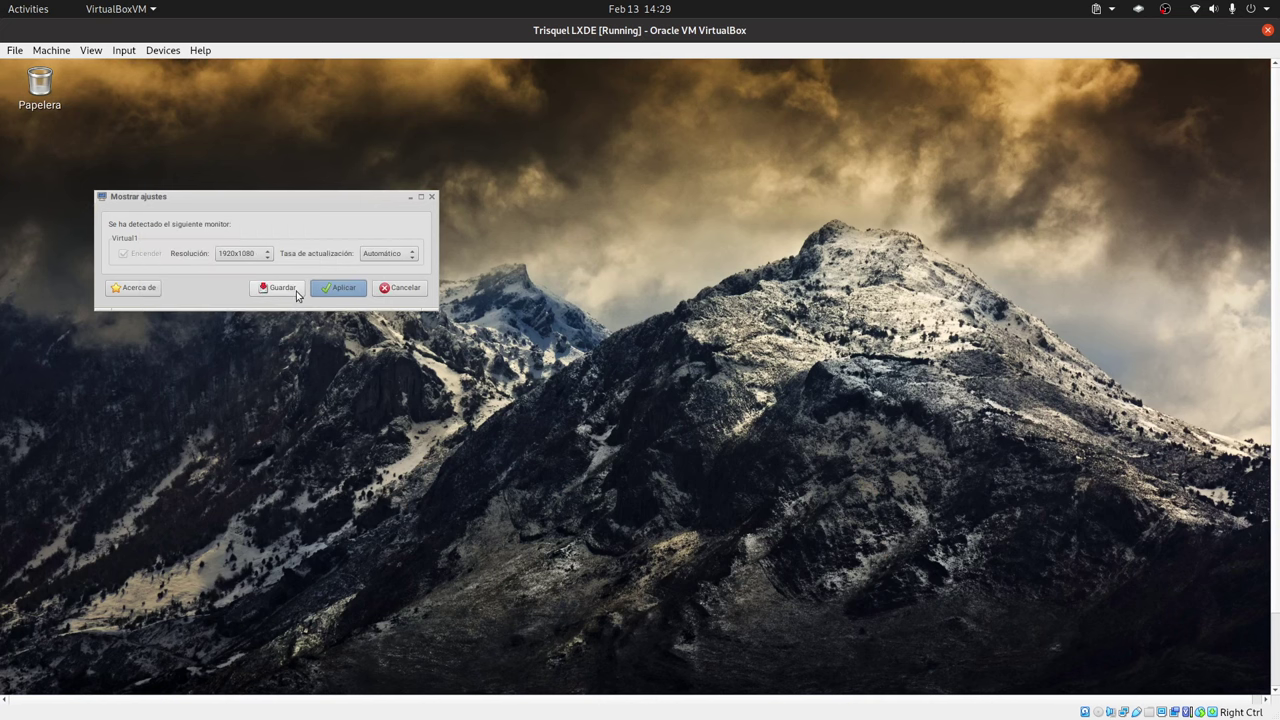
pyautogui.click(272, 288)
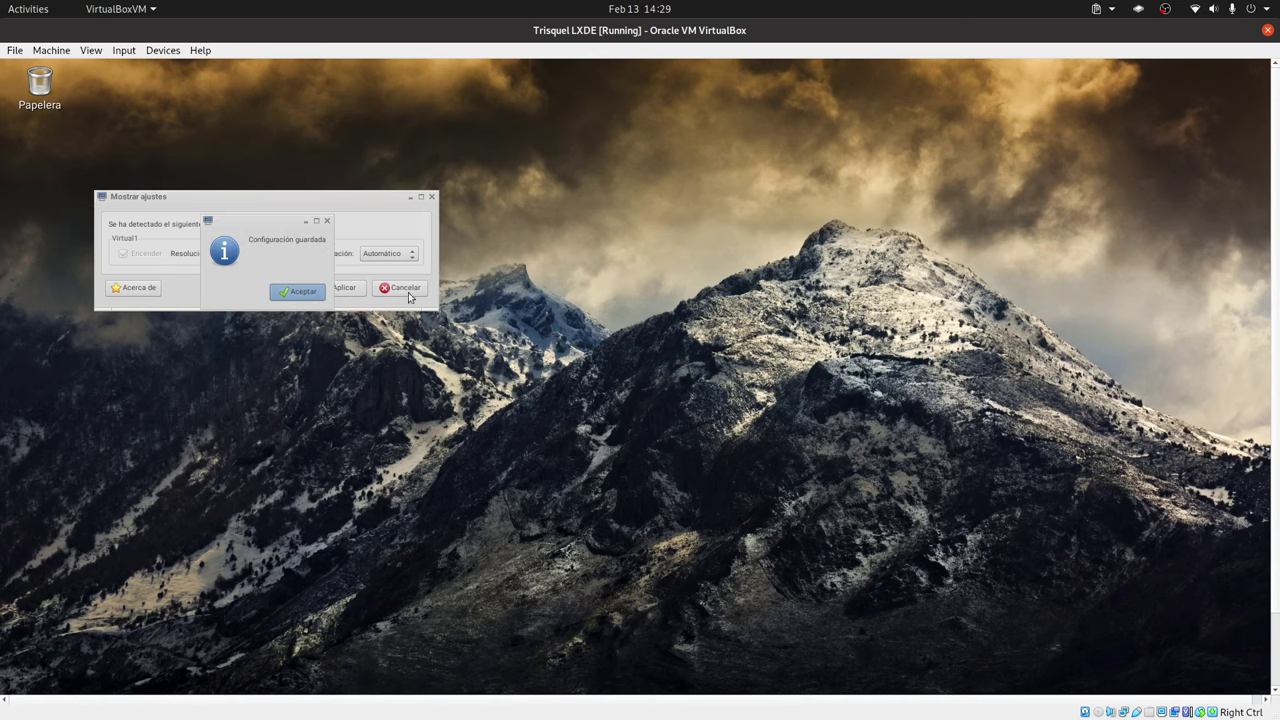
pyautogui.click(303, 291)
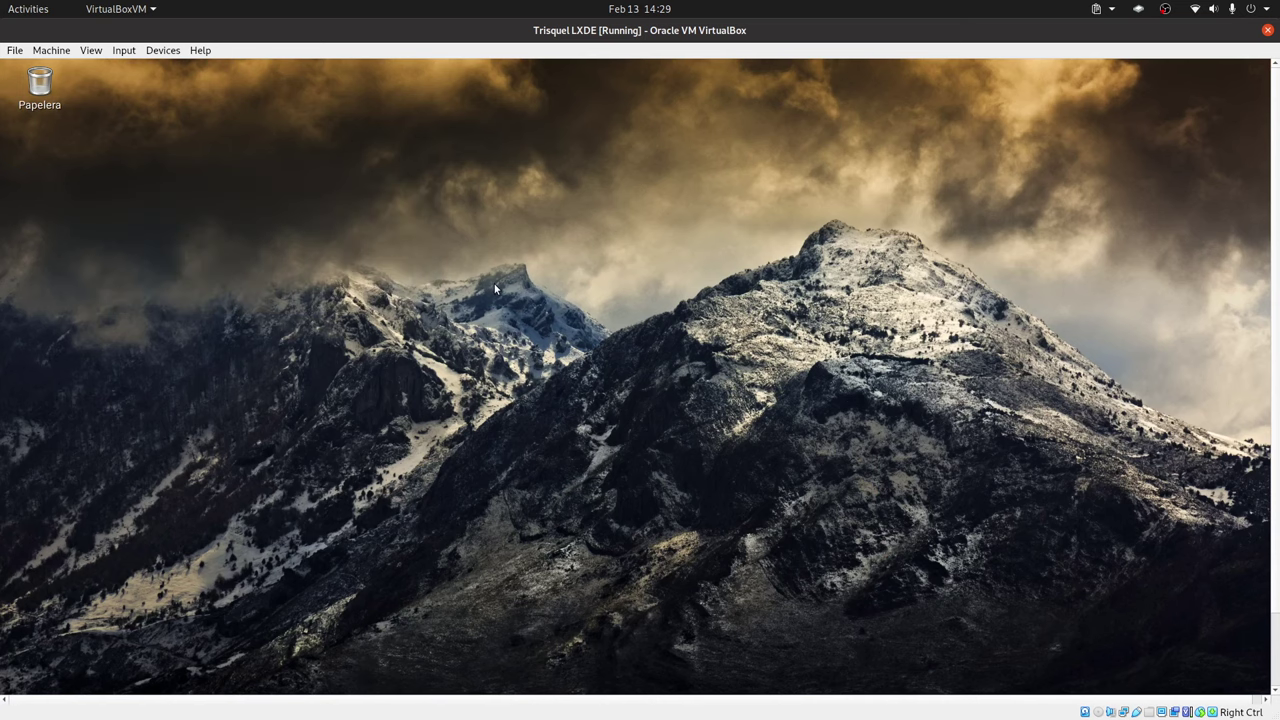
# - Switch the VM to full-screen view with Host+F and close the Actualización de software prompt
pyautogui.press('Control_R+f')
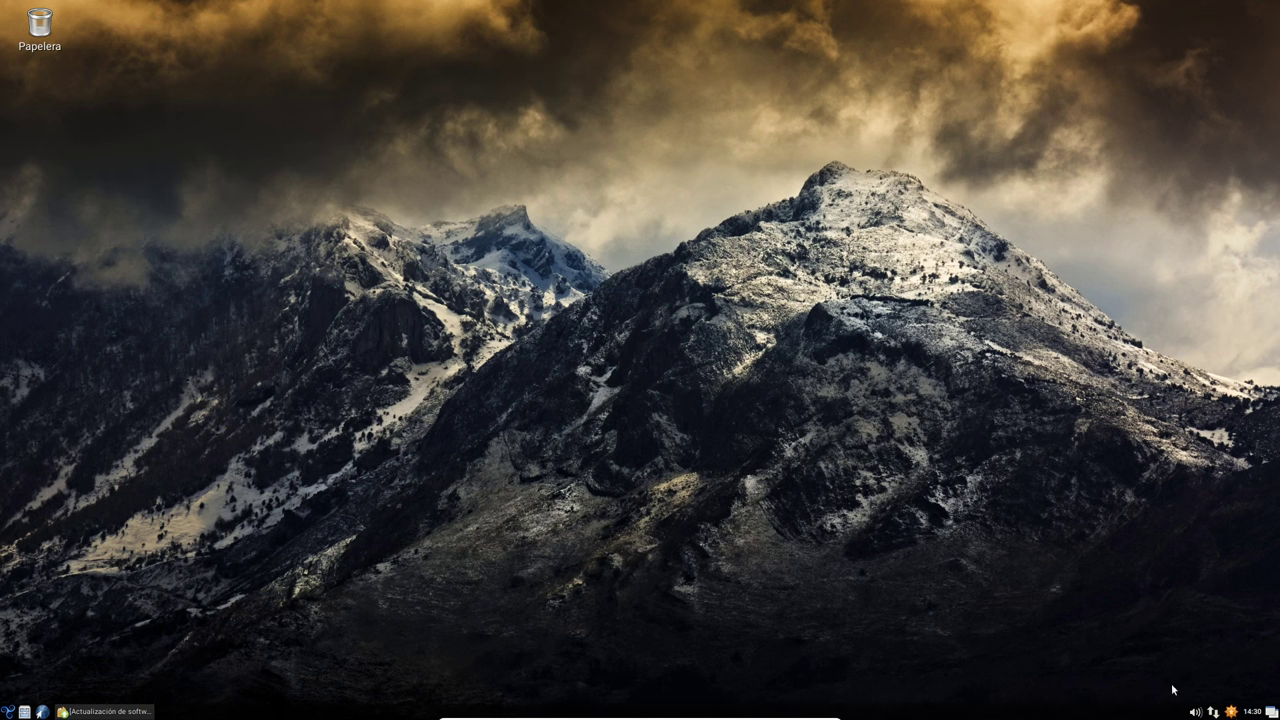
pyautogui.rightClick(635, 146)
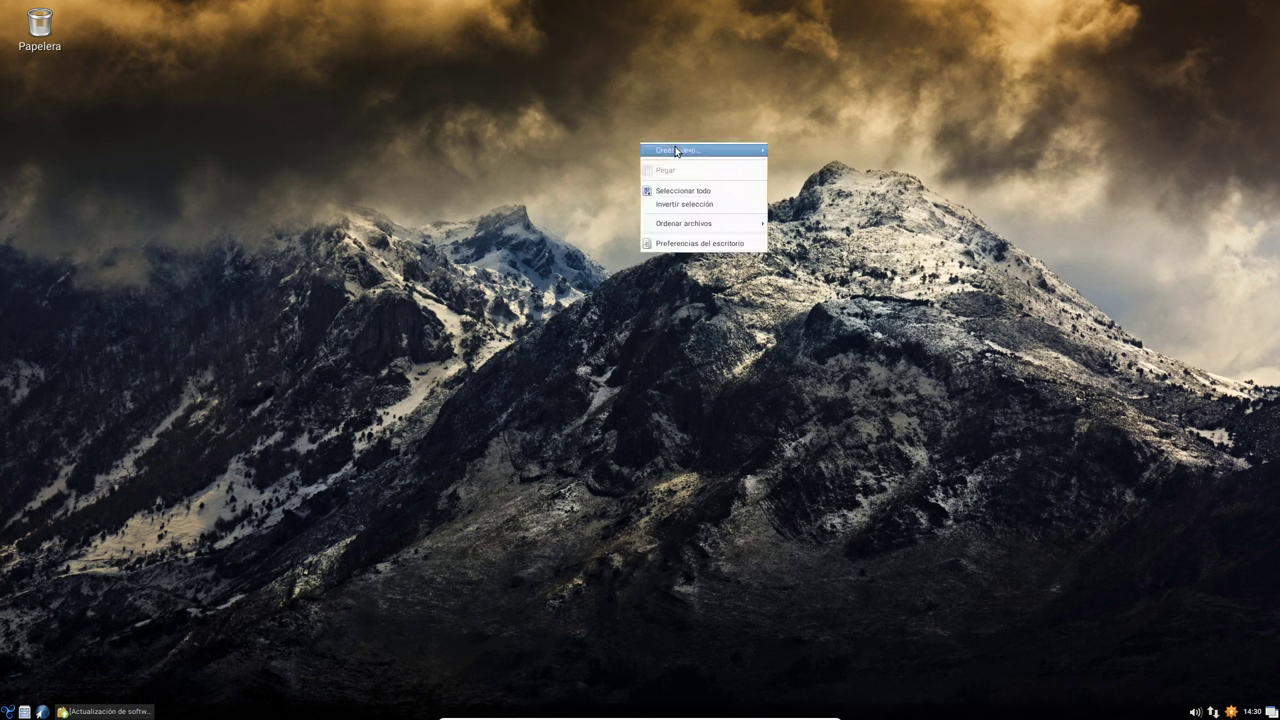
pyautogui.click(540, 141)
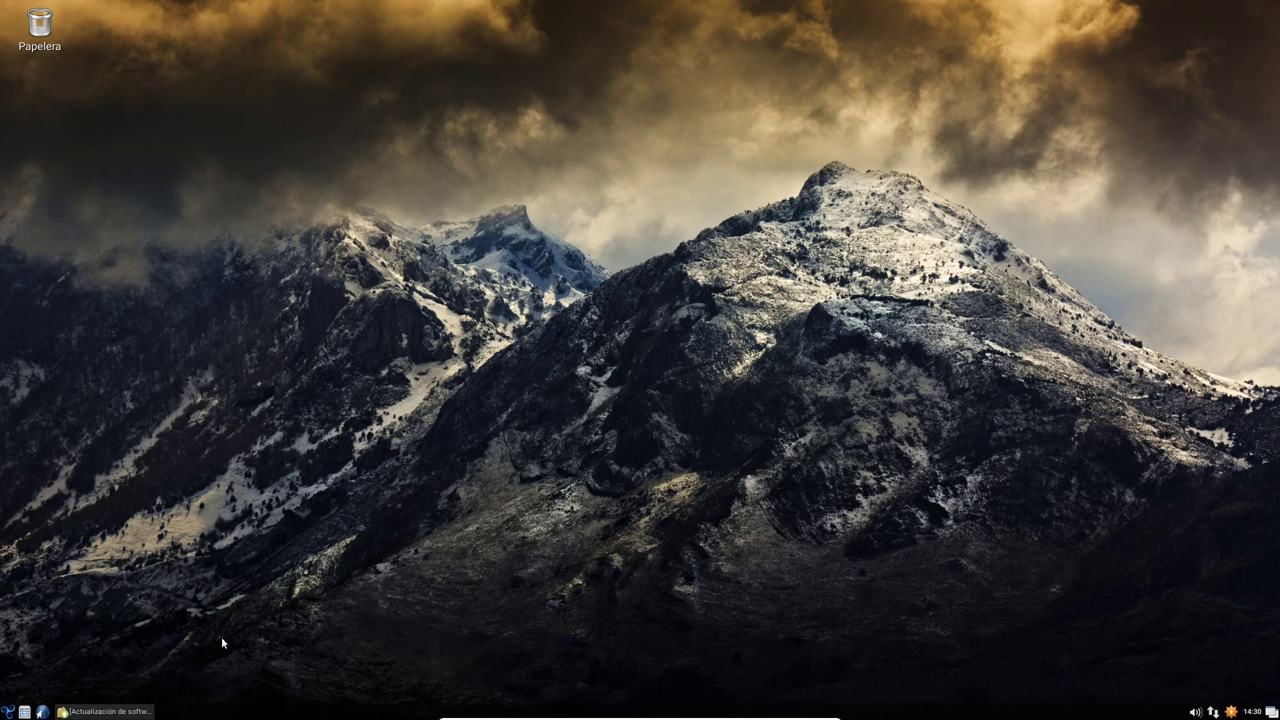
pyautogui.click(103, 711)
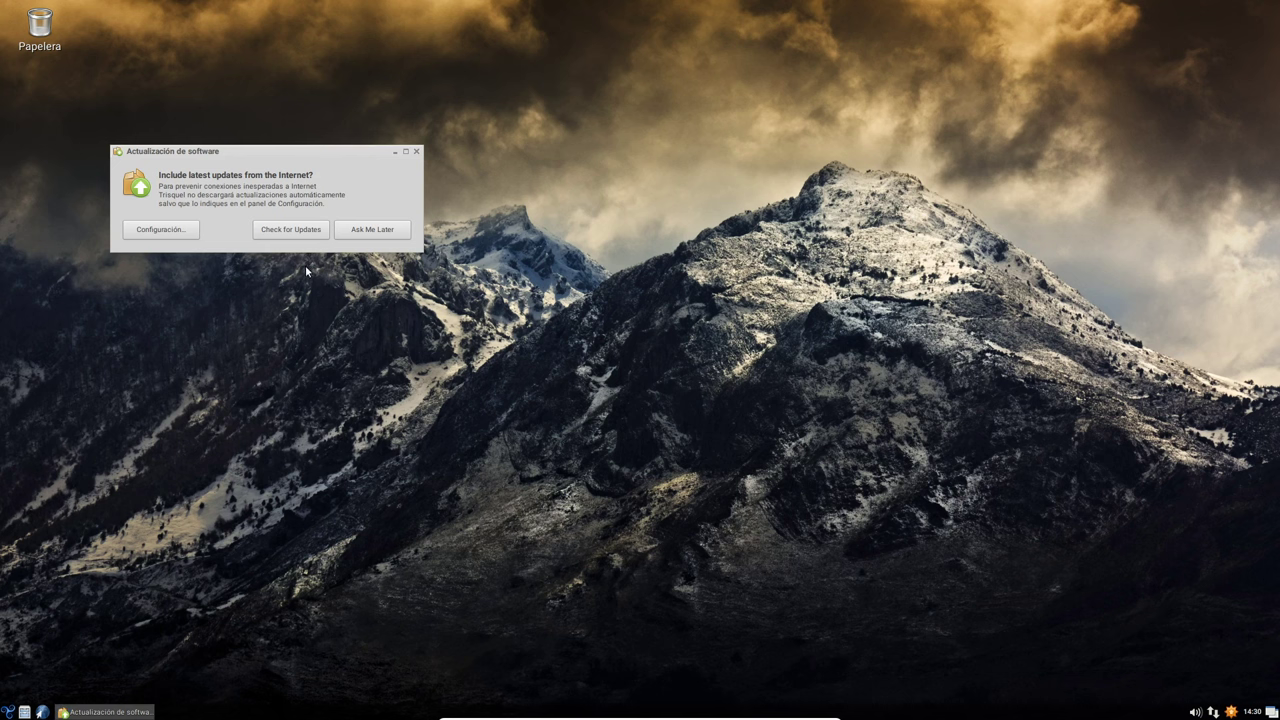
pyautogui.click(418, 151)
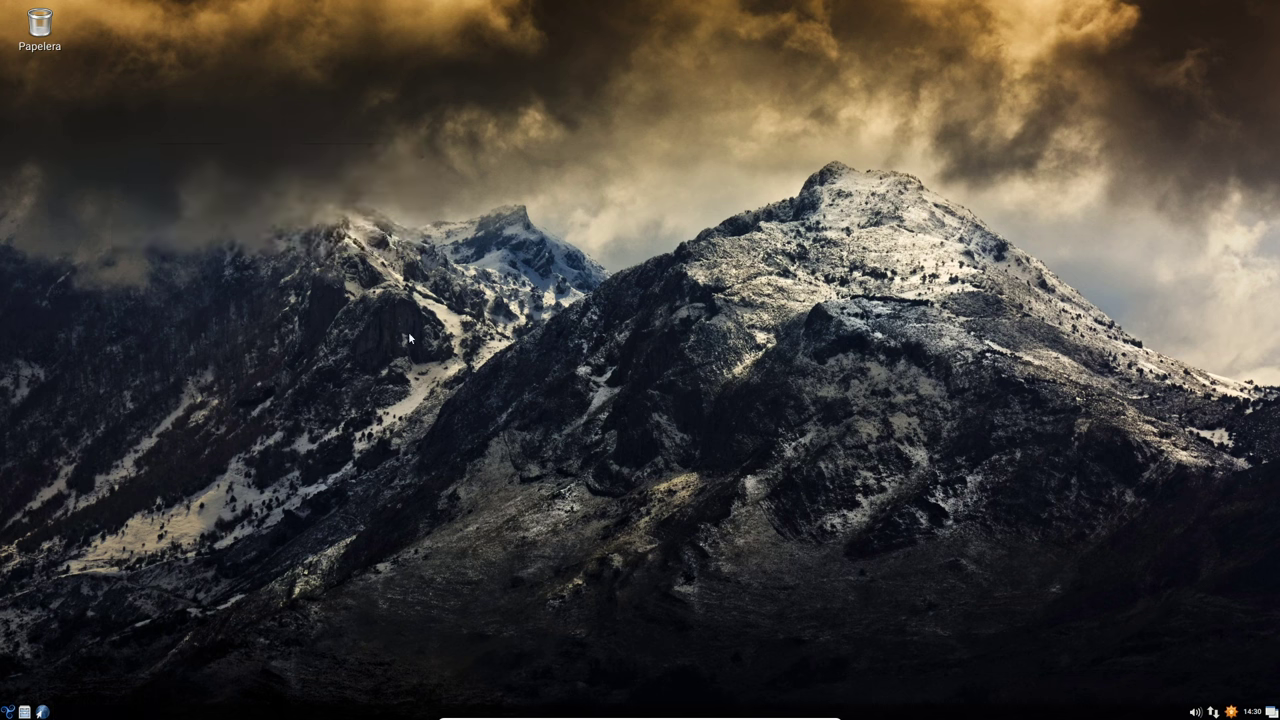
# - Browse the categories of the guest's application menu
pyautogui.click(8, 711)
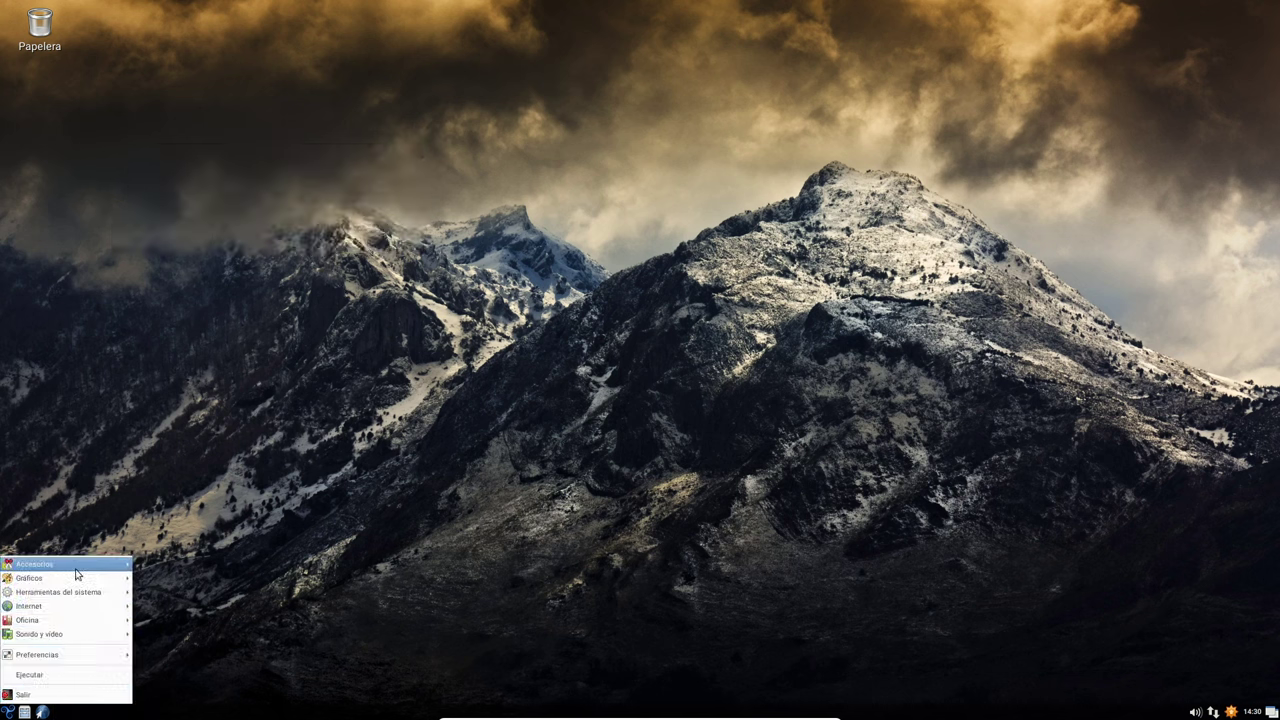
pyautogui.moveTo(70, 564)
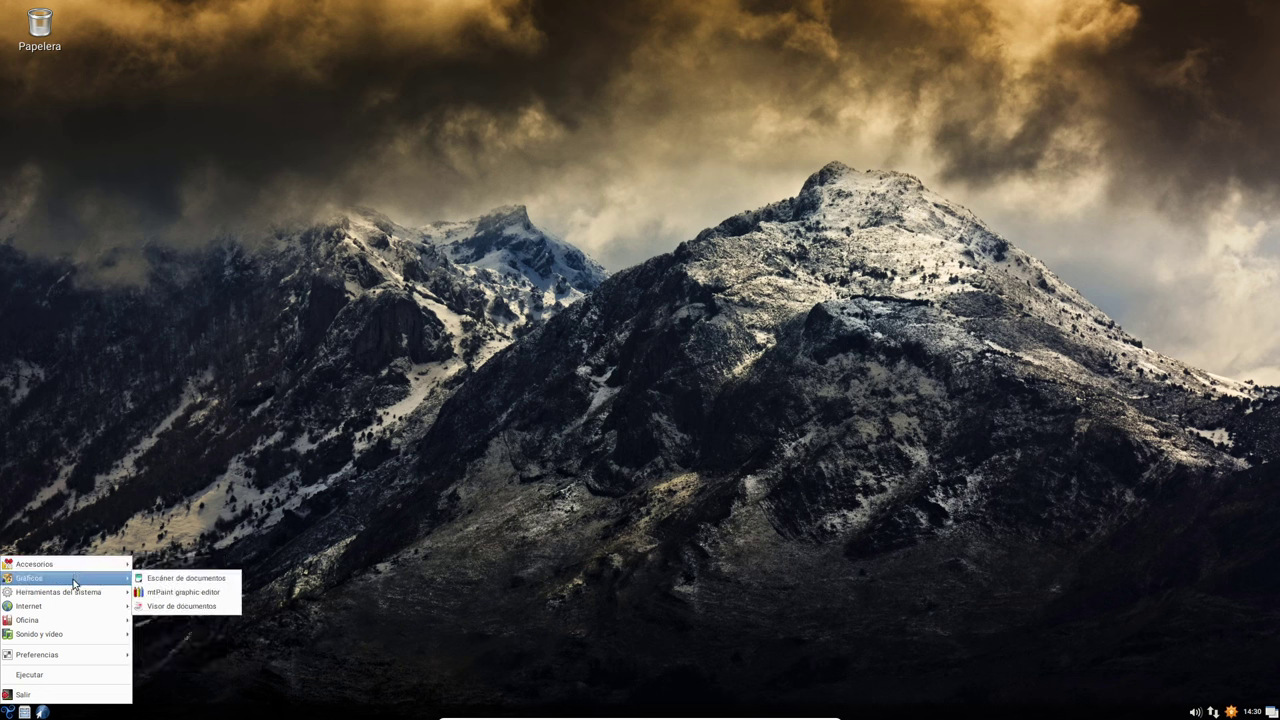
pyautogui.moveTo(56, 637)
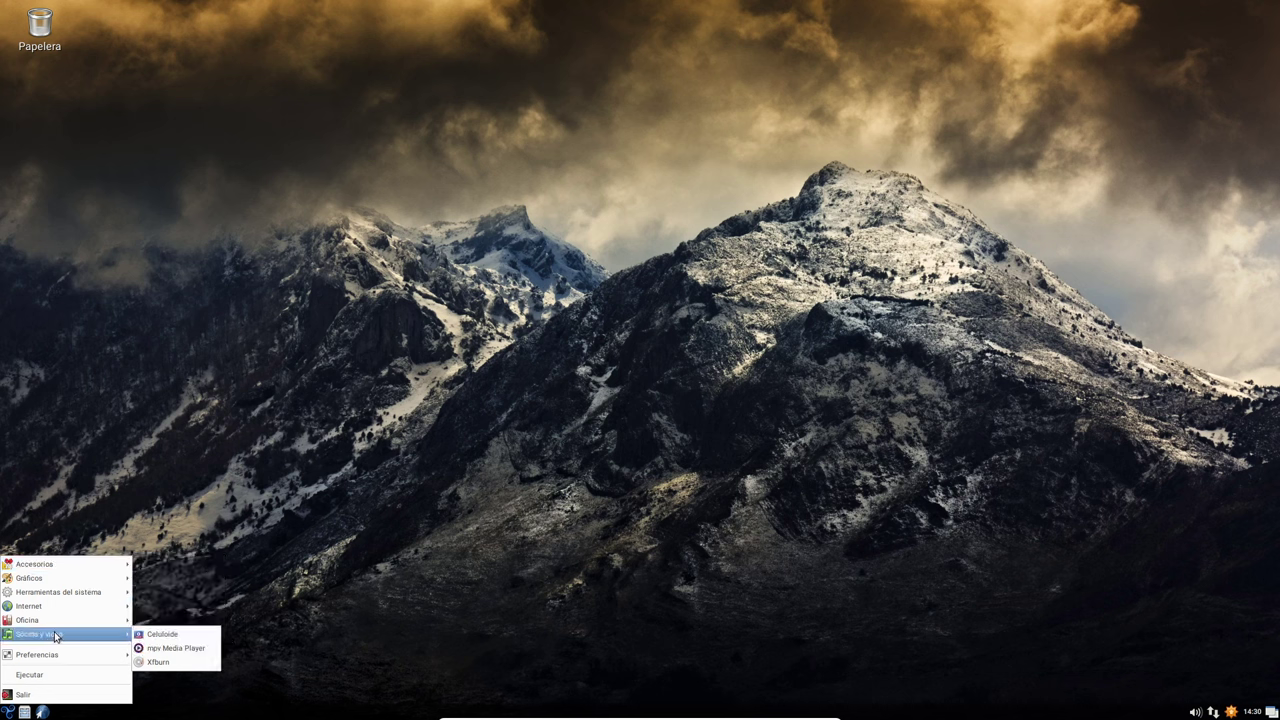
pyautogui.moveTo(62, 659)
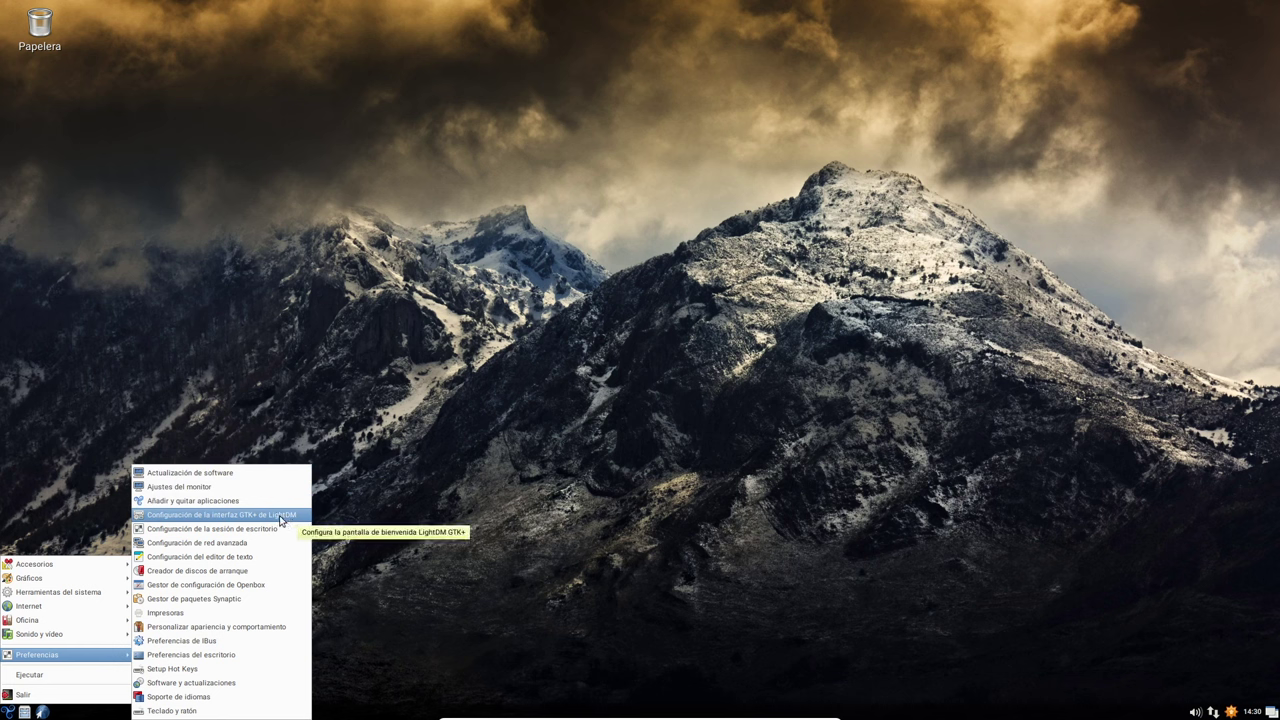
pyautogui.click(281, 519)
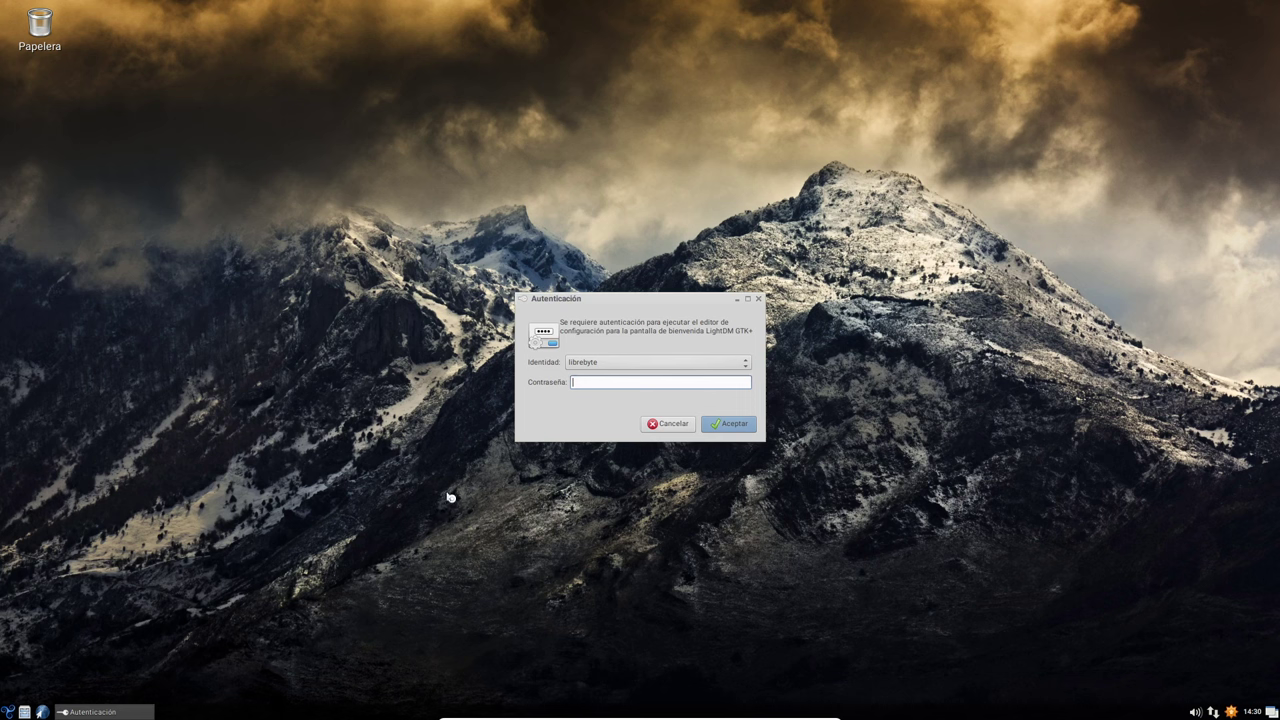
pyautogui.click(666, 423)
pyautogui.click(8, 712)
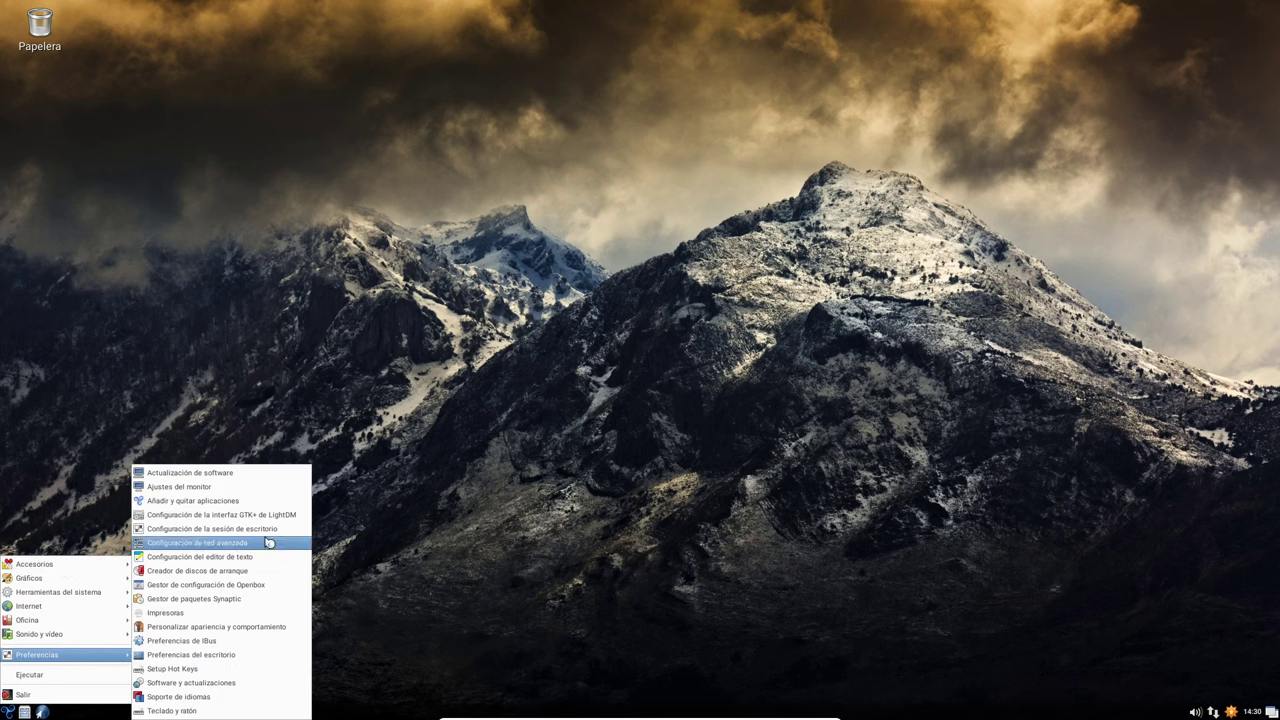
# - Set the default font to Noto Sans Sogdian size 10 in the appearance settings and apply it
pyautogui.click(267, 628)
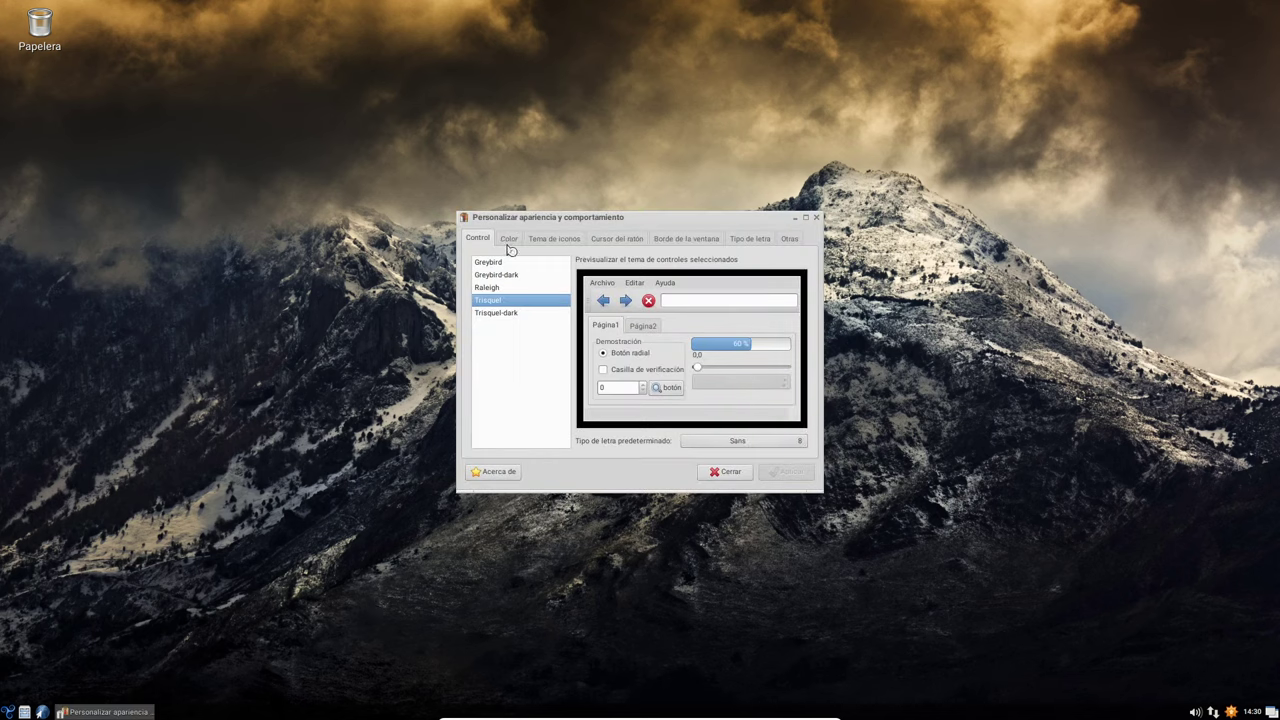
pyautogui.click(510, 240)
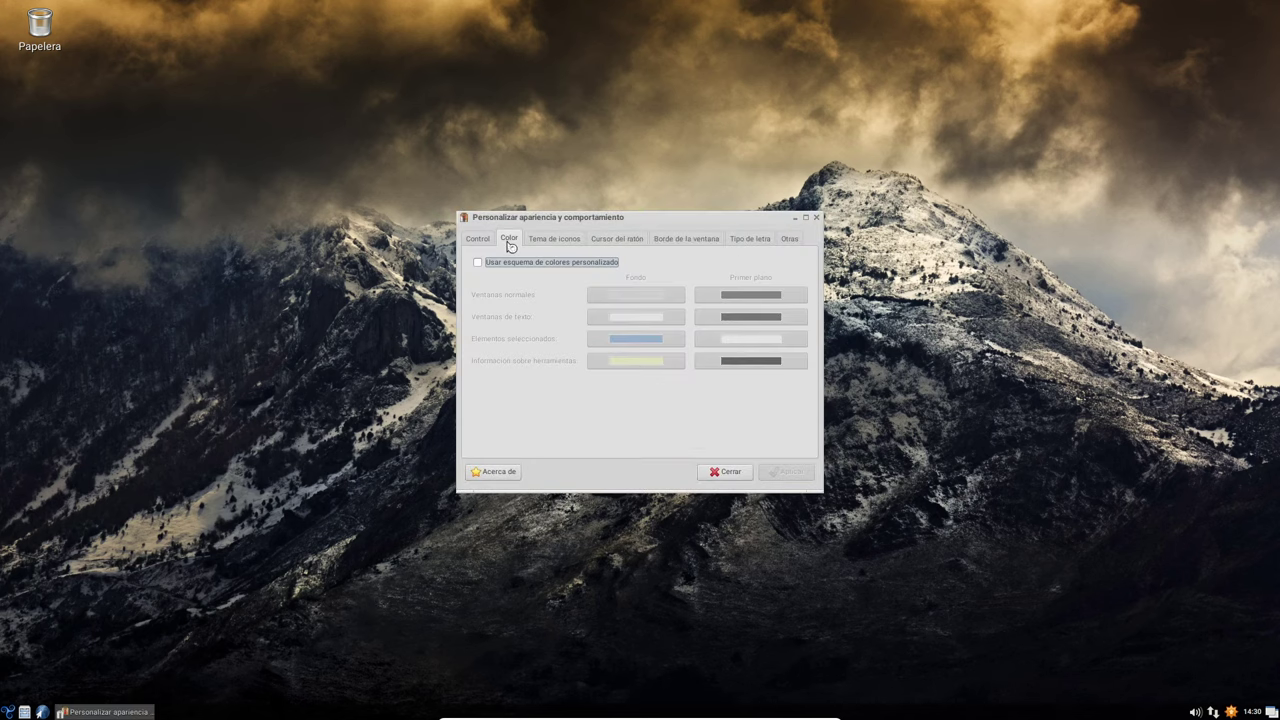
pyautogui.click(482, 244)
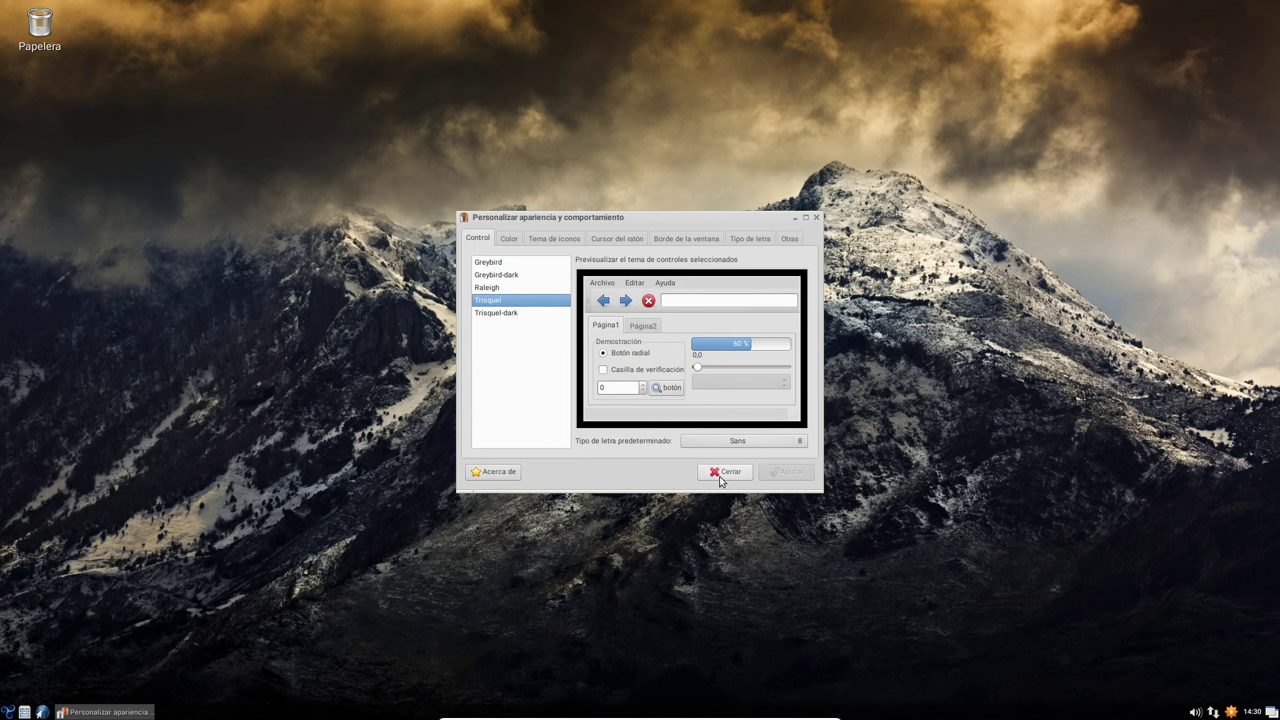
pyautogui.click(755, 442)
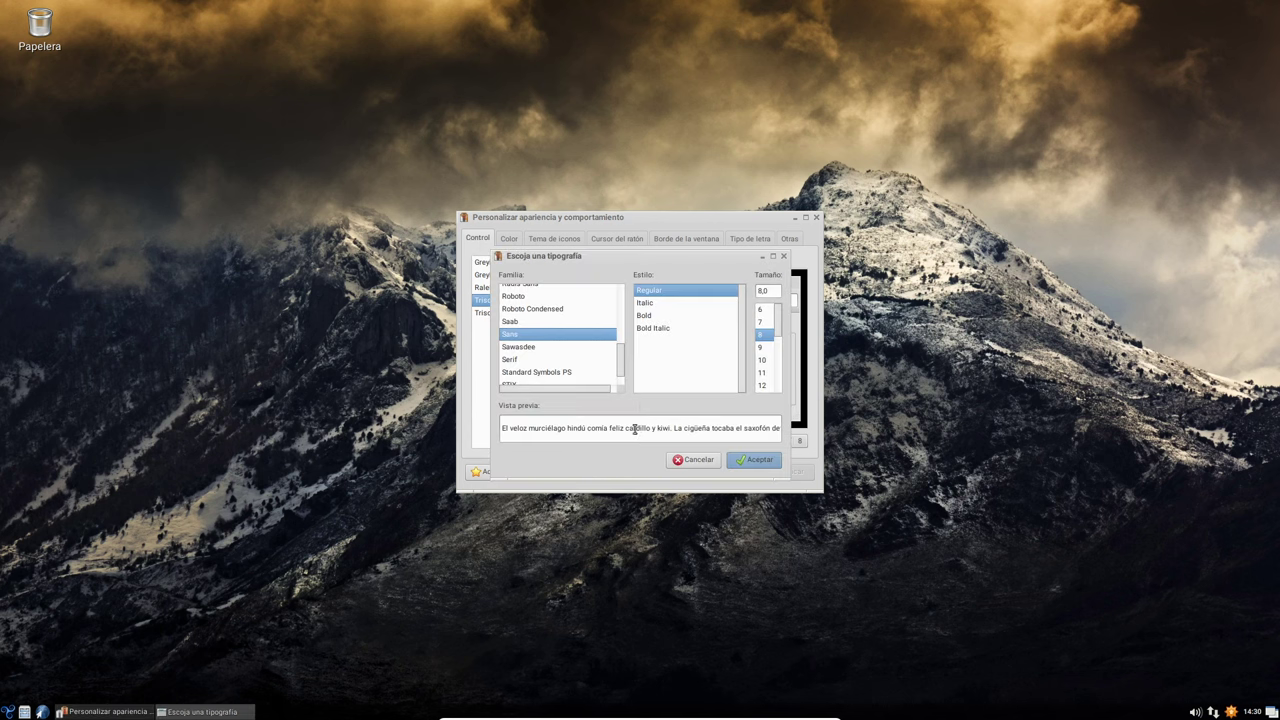
pyautogui.click(762, 360)
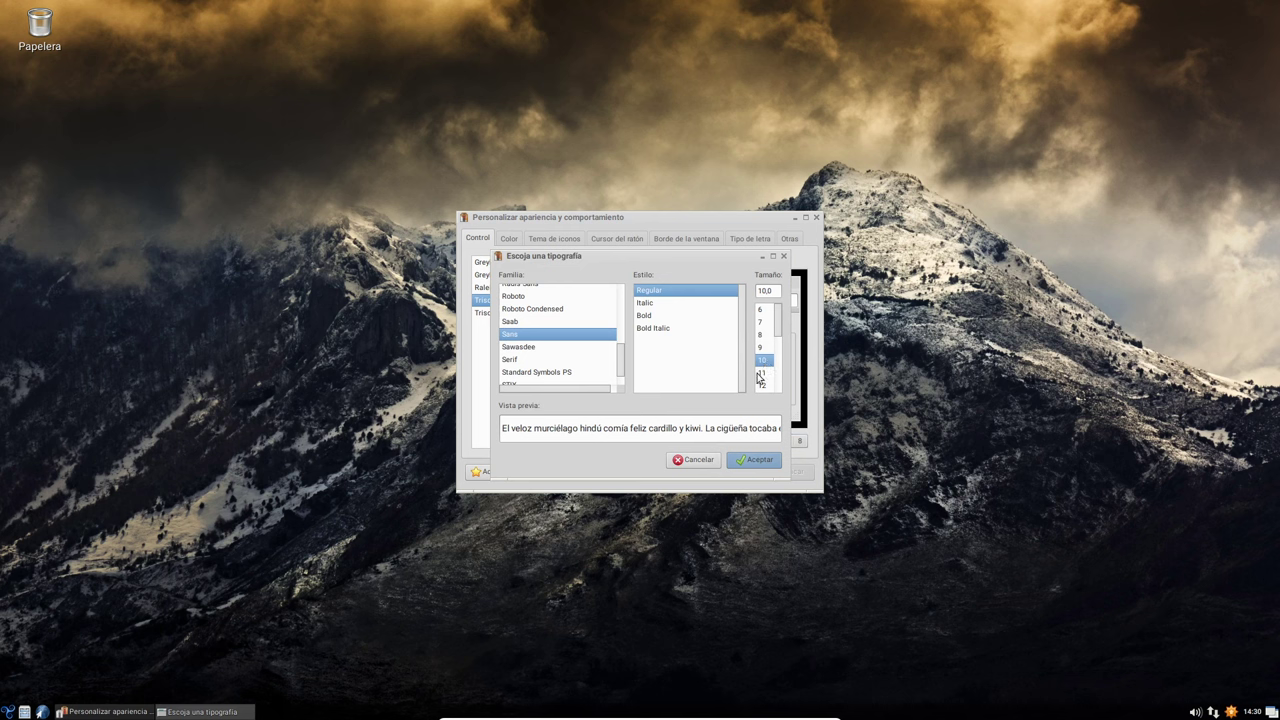
pyautogui.moveTo(620, 368); pyautogui.dragTo(620, 352)
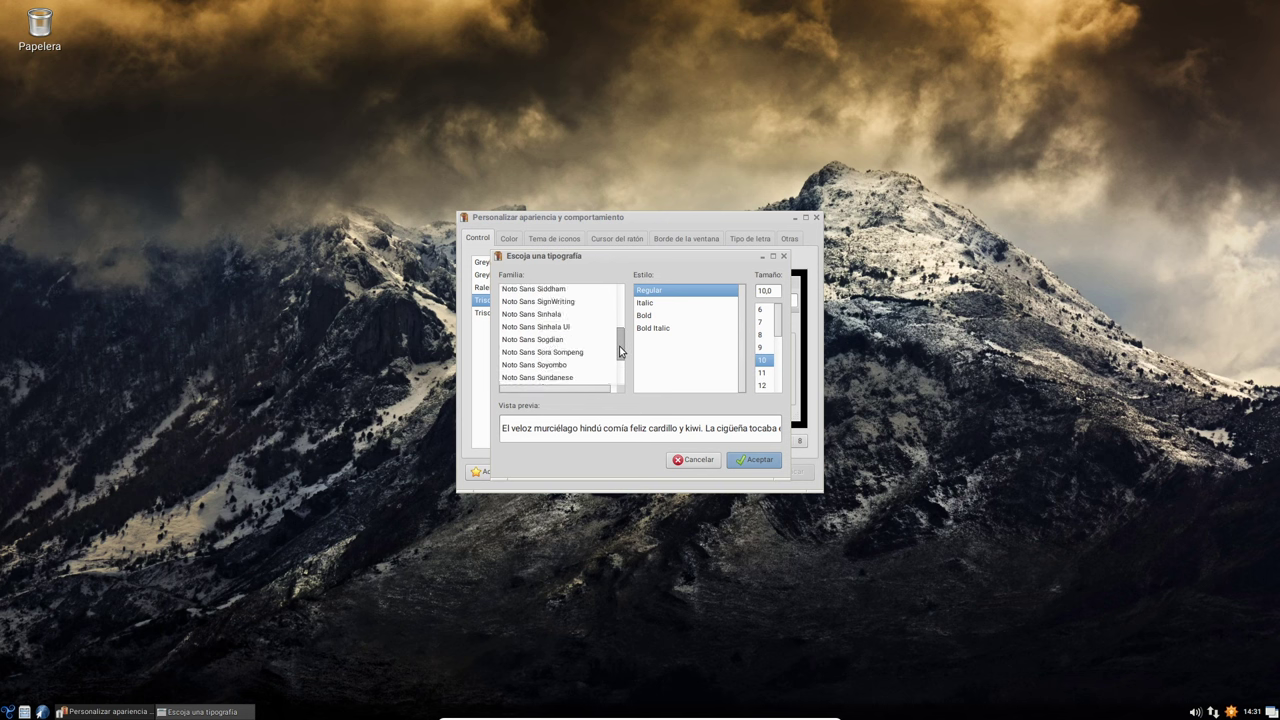
pyautogui.click(560, 340)
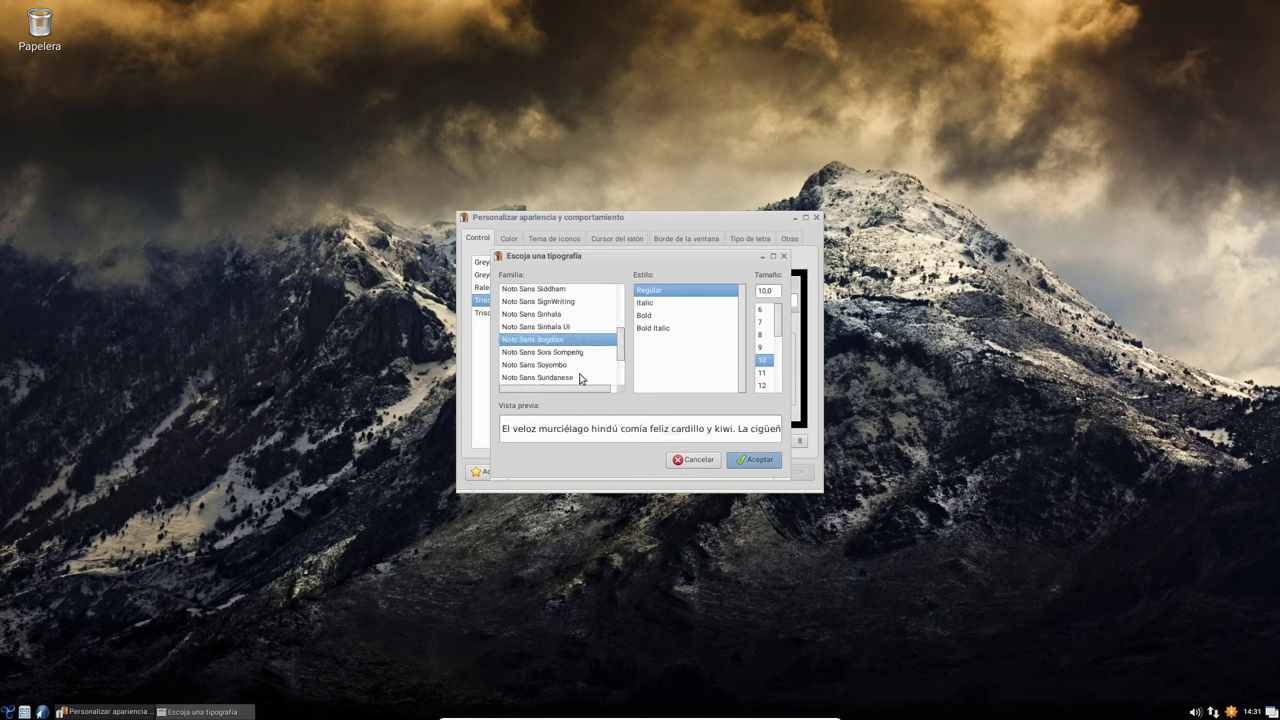
pyautogui.click(766, 461)
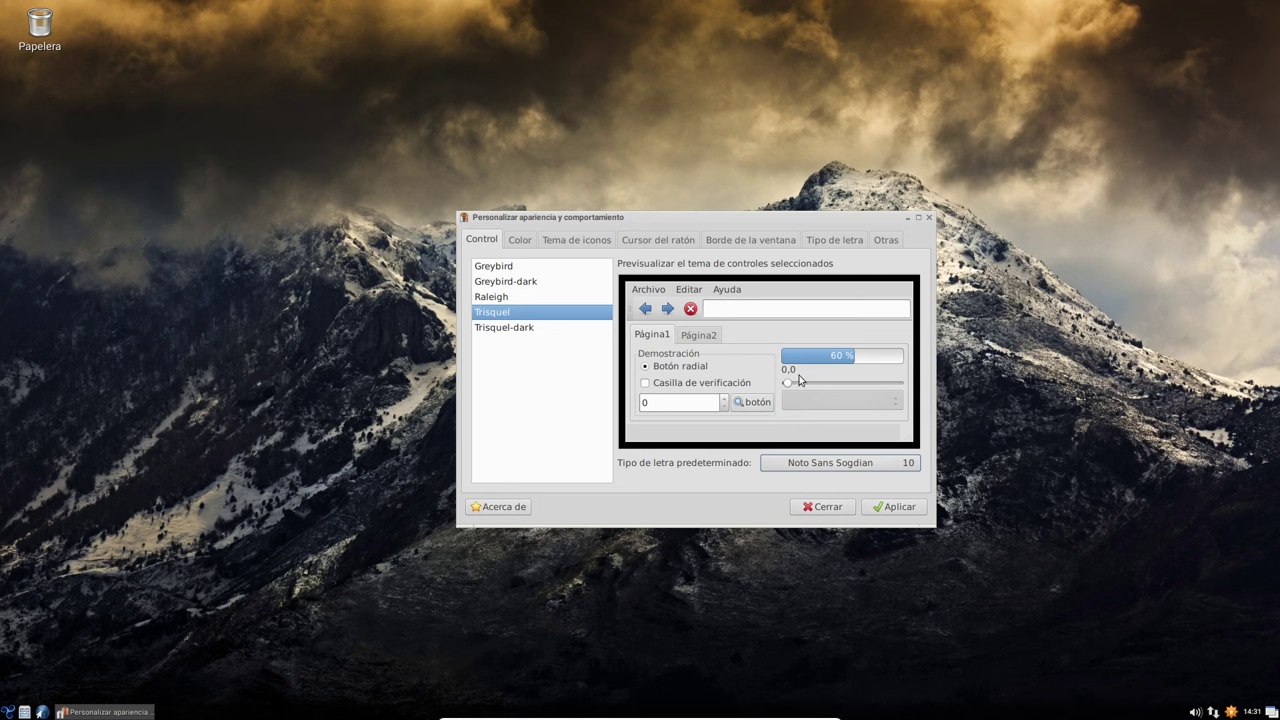
pyautogui.click(896, 507)
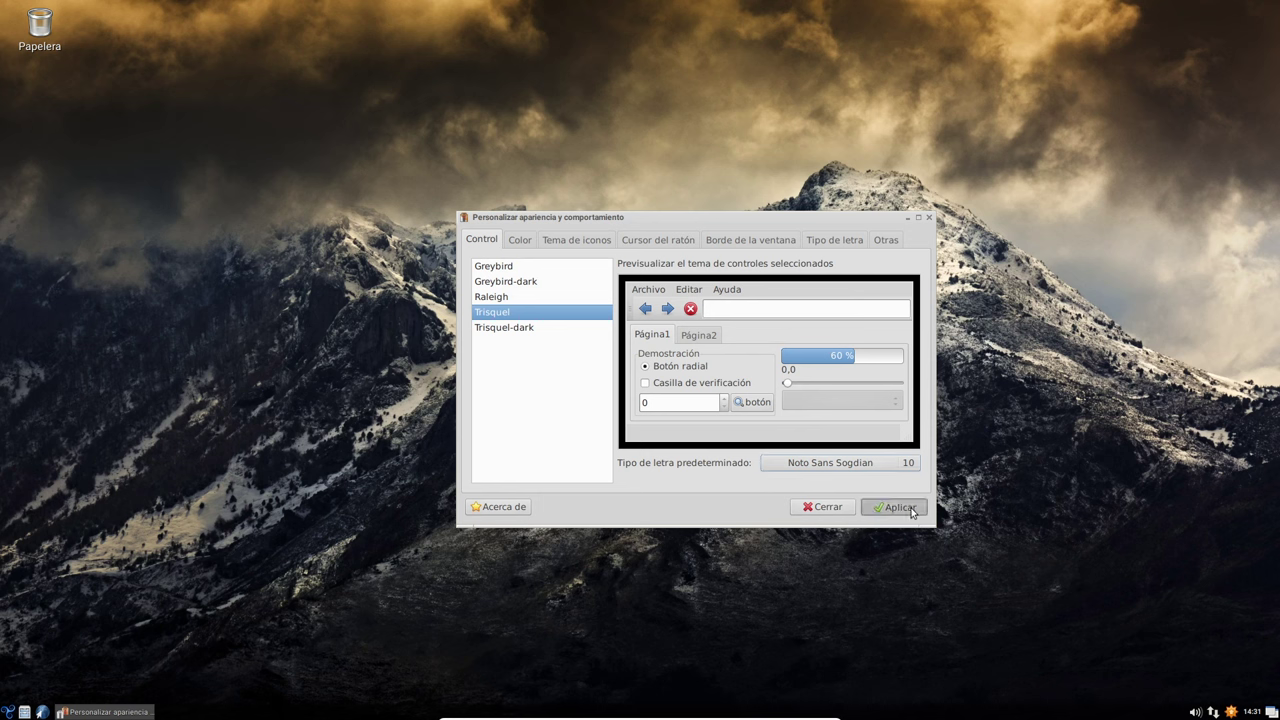
pyautogui.click(823, 507)
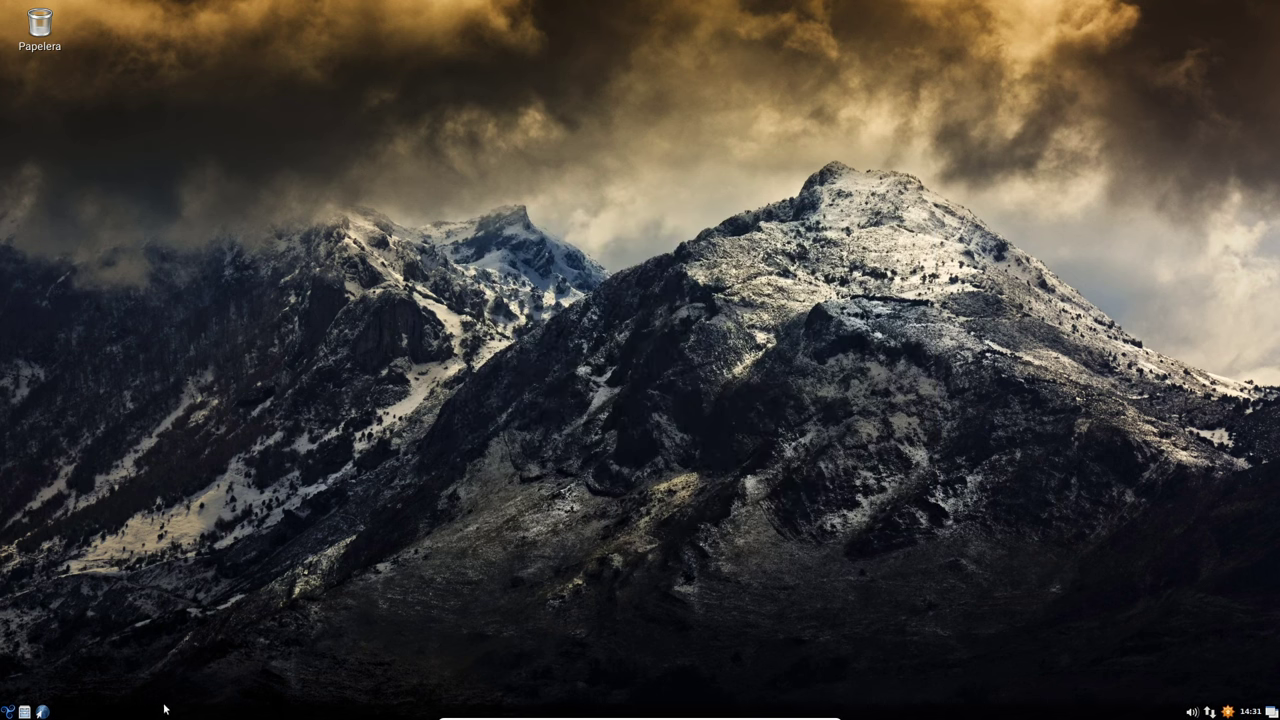
pyautogui.click(8, 711)
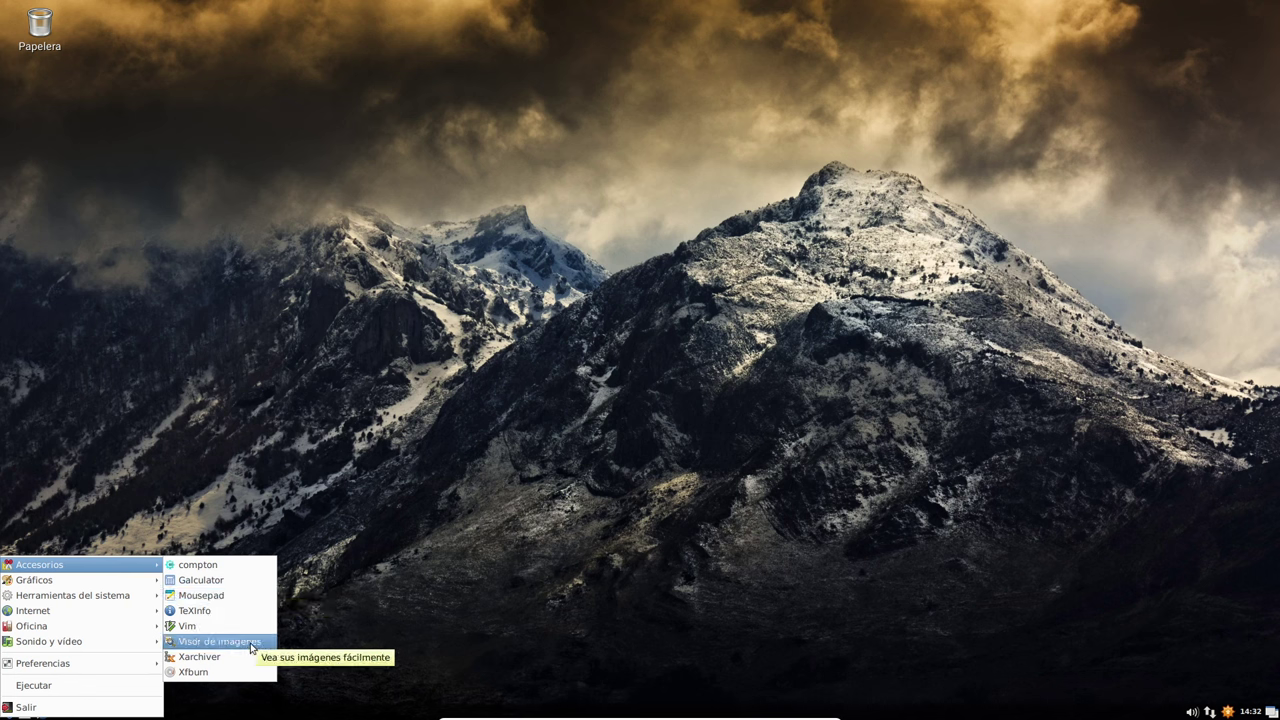
# - Launch the image viewer, check its GPicView 0.2.5 about box, then maximize and restore it
pyautogui.click(251, 648)
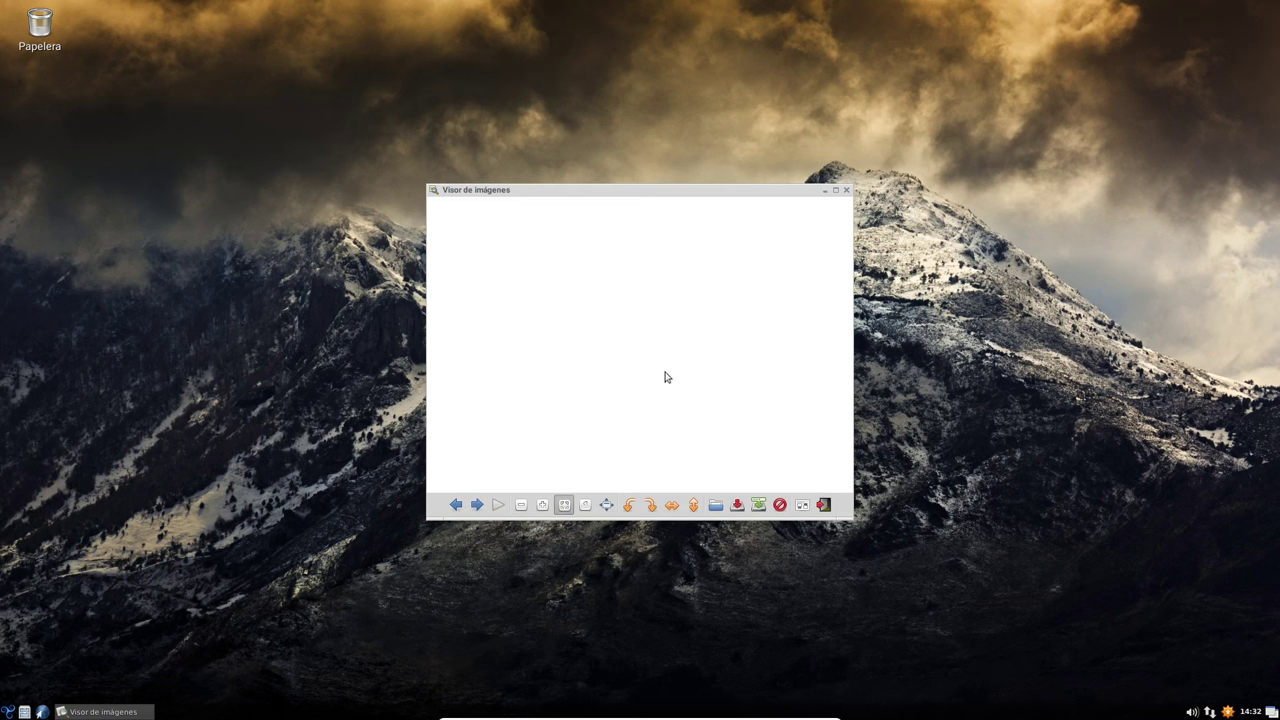
pyautogui.rightClick(760, 332)
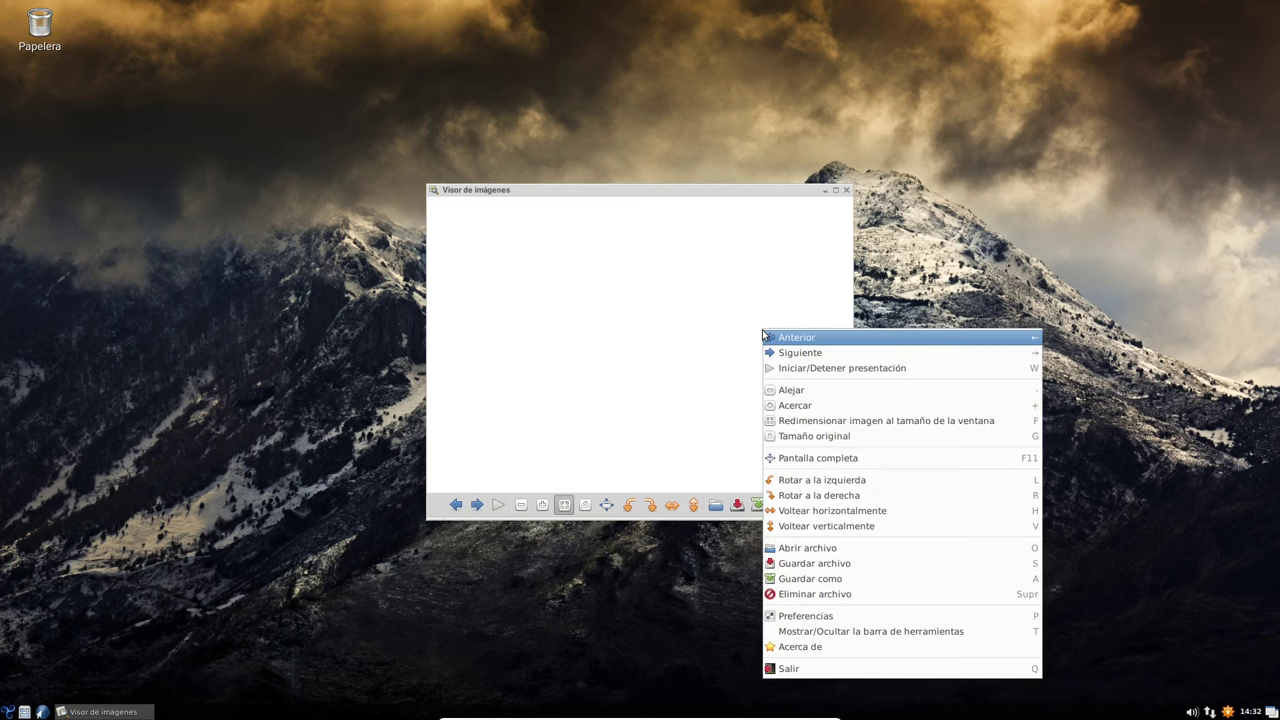
pyautogui.click(838, 648)
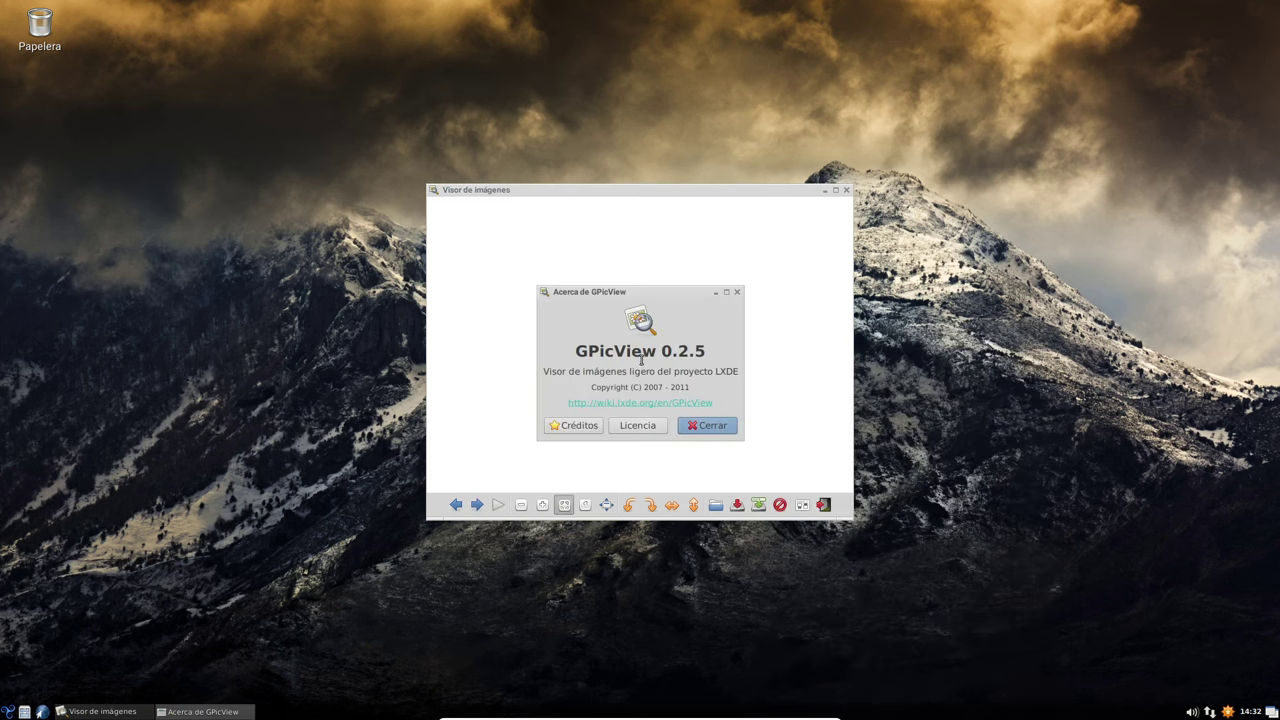
pyautogui.click(709, 428)
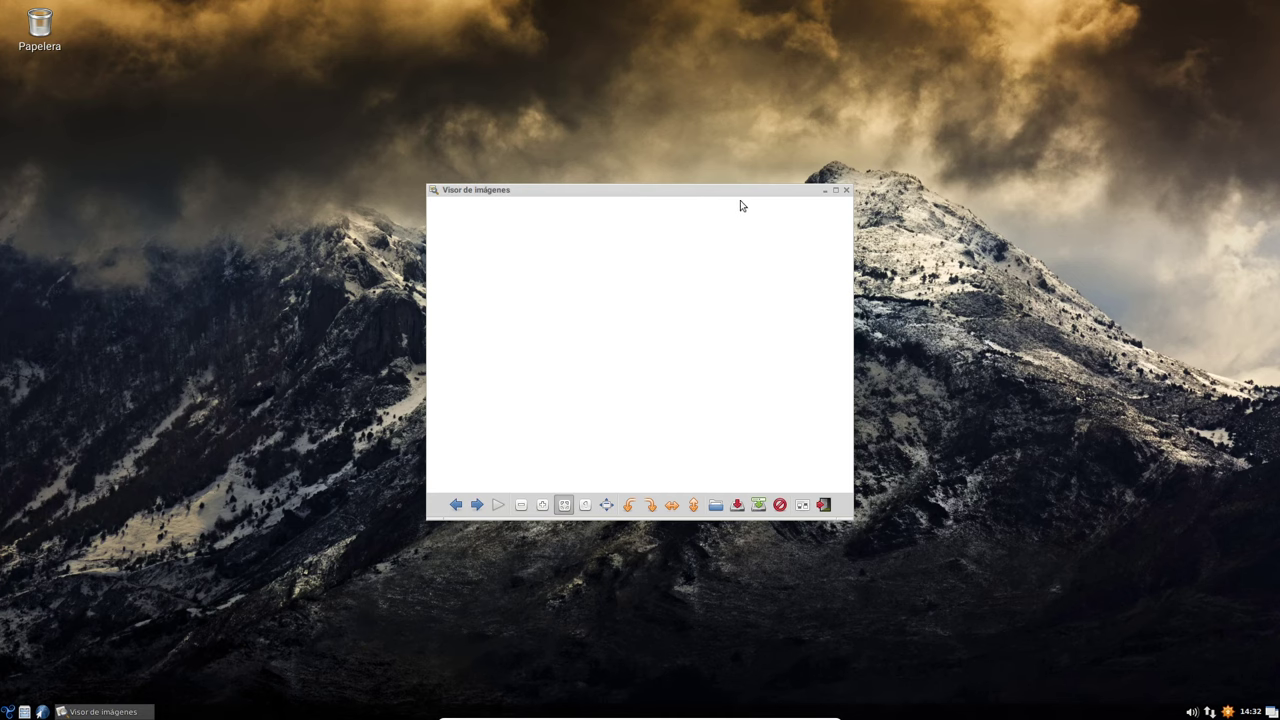
pyautogui.click(835, 190)
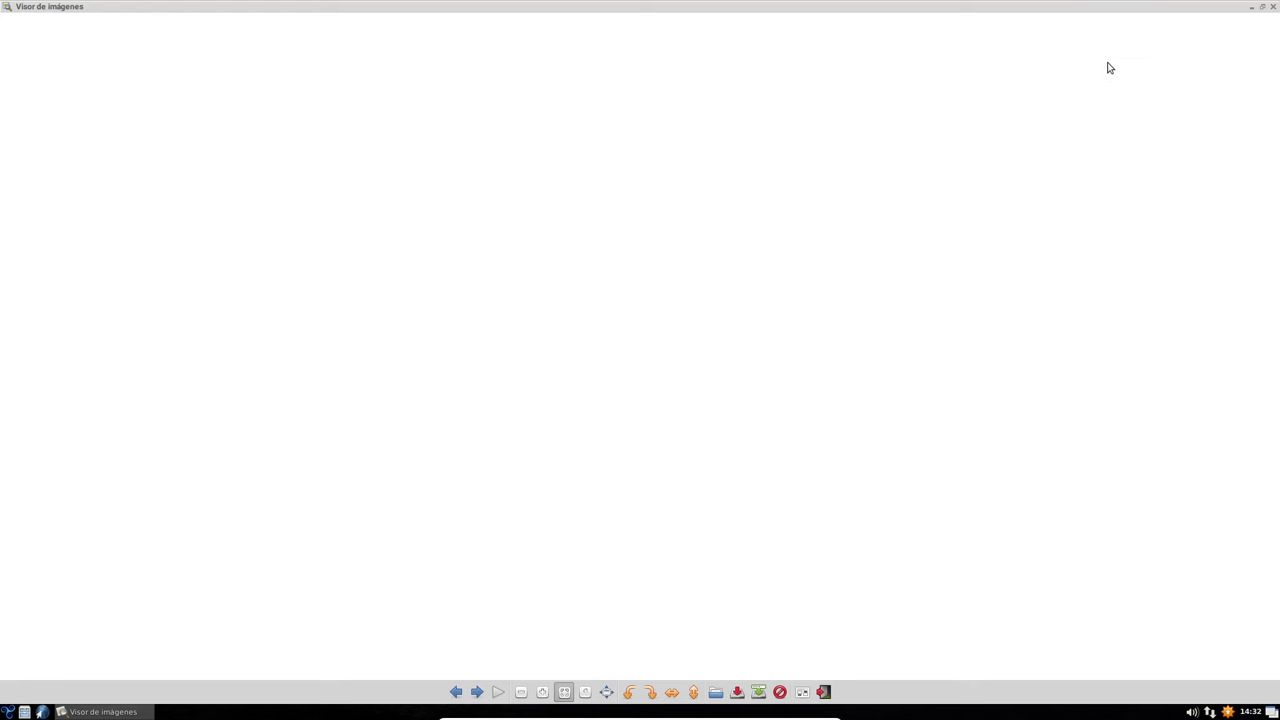
pyautogui.click(1262, 6)
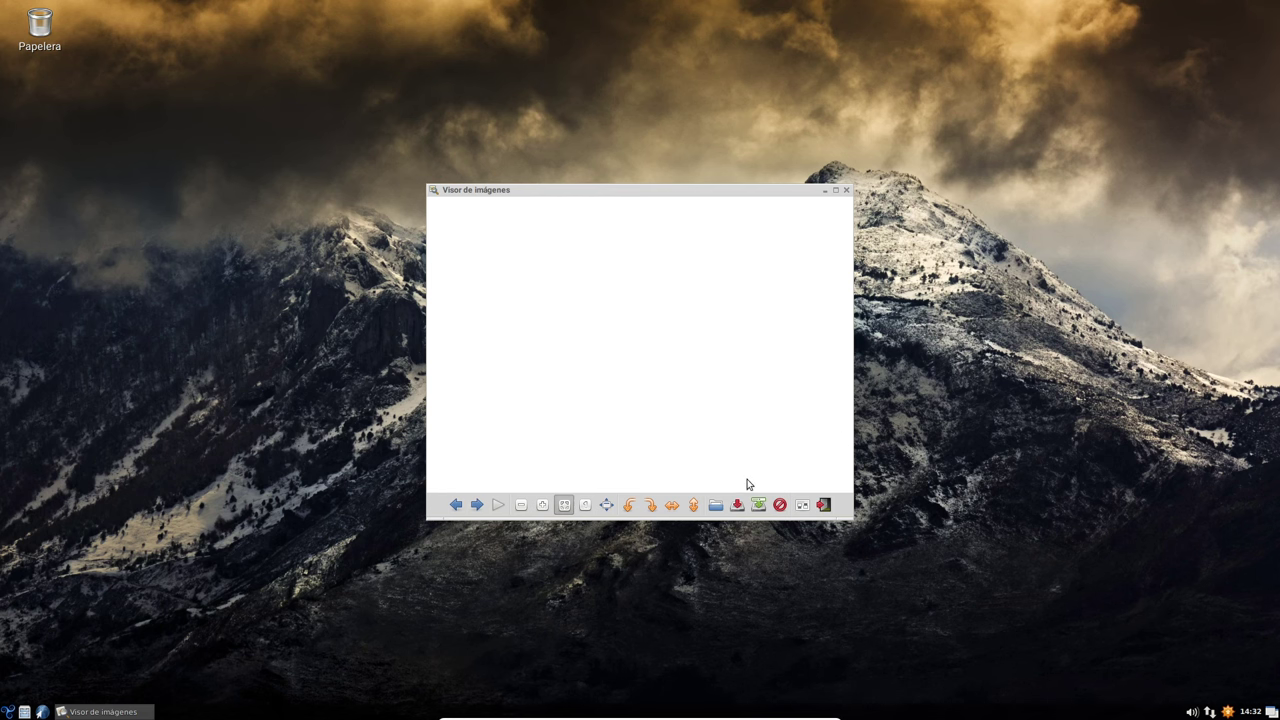
# - Browse the start menu through Accesorios and Gráficos to Herramientas del sistema, showing LXTerminal
pyautogui.click(8, 711)
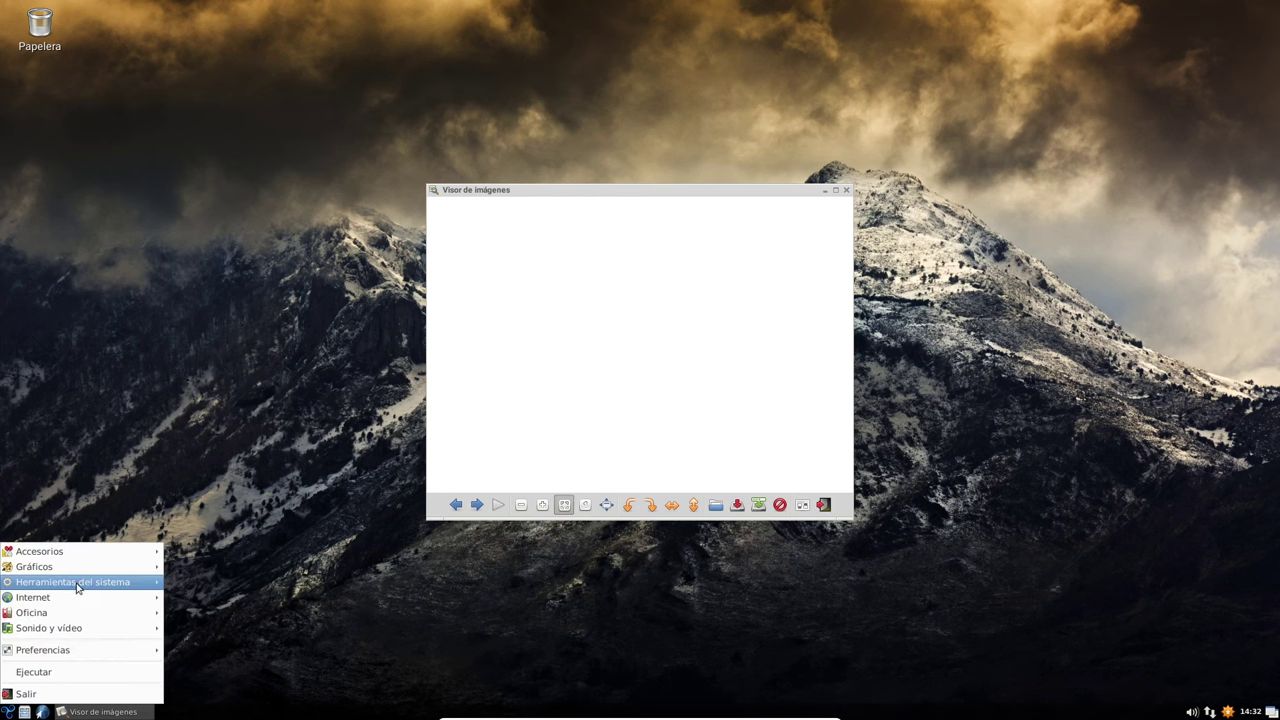
pyautogui.moveTo(83, 553)
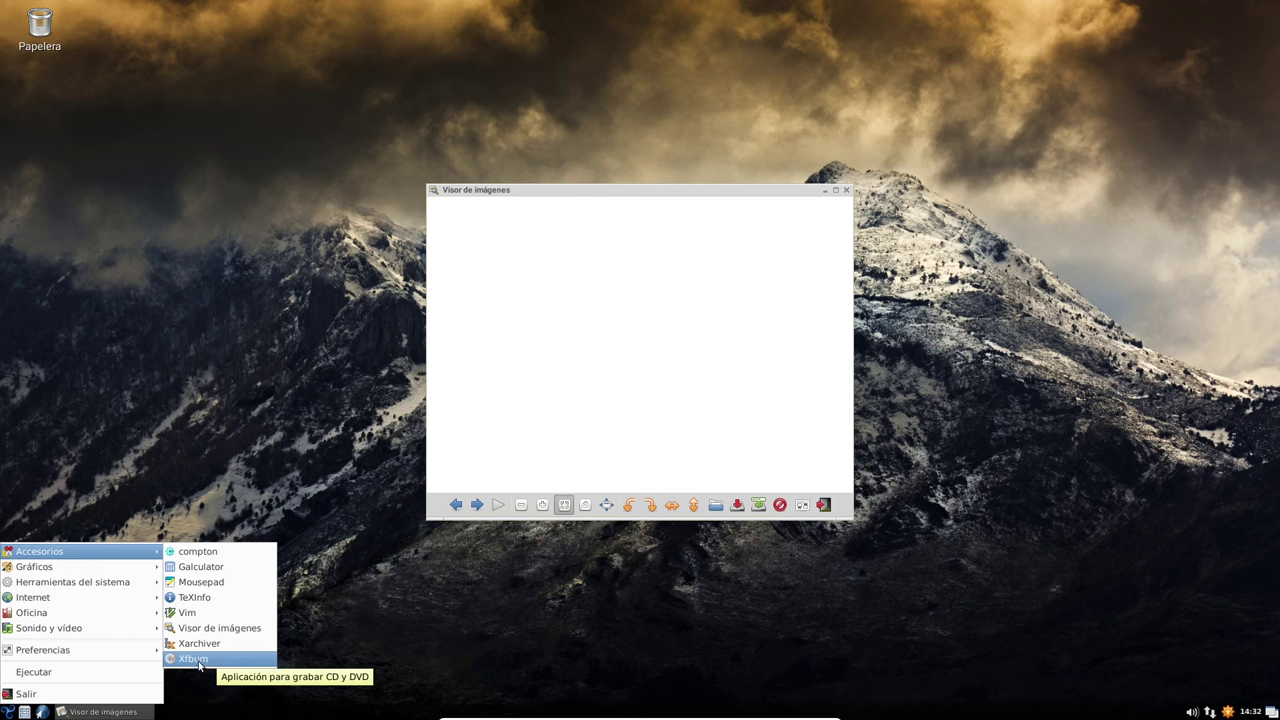
pyautogui.moveTo(95, 566)
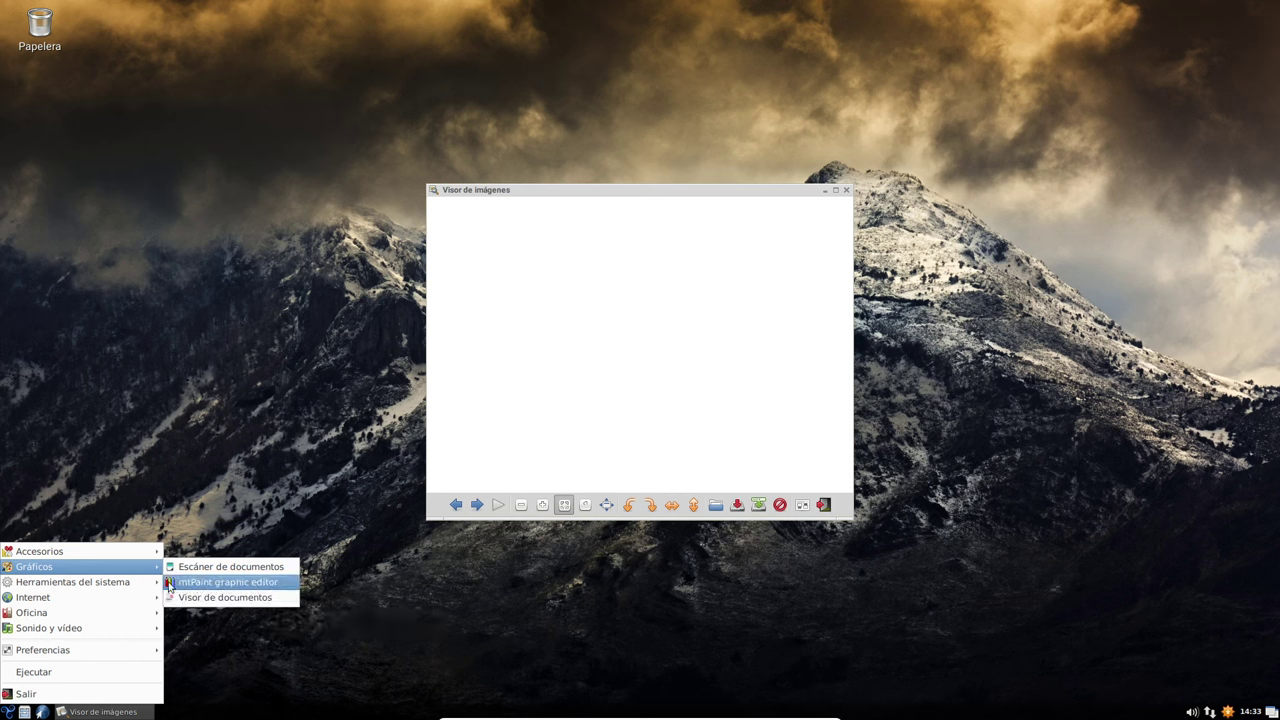
pyautogui.moveTo(114, 588)
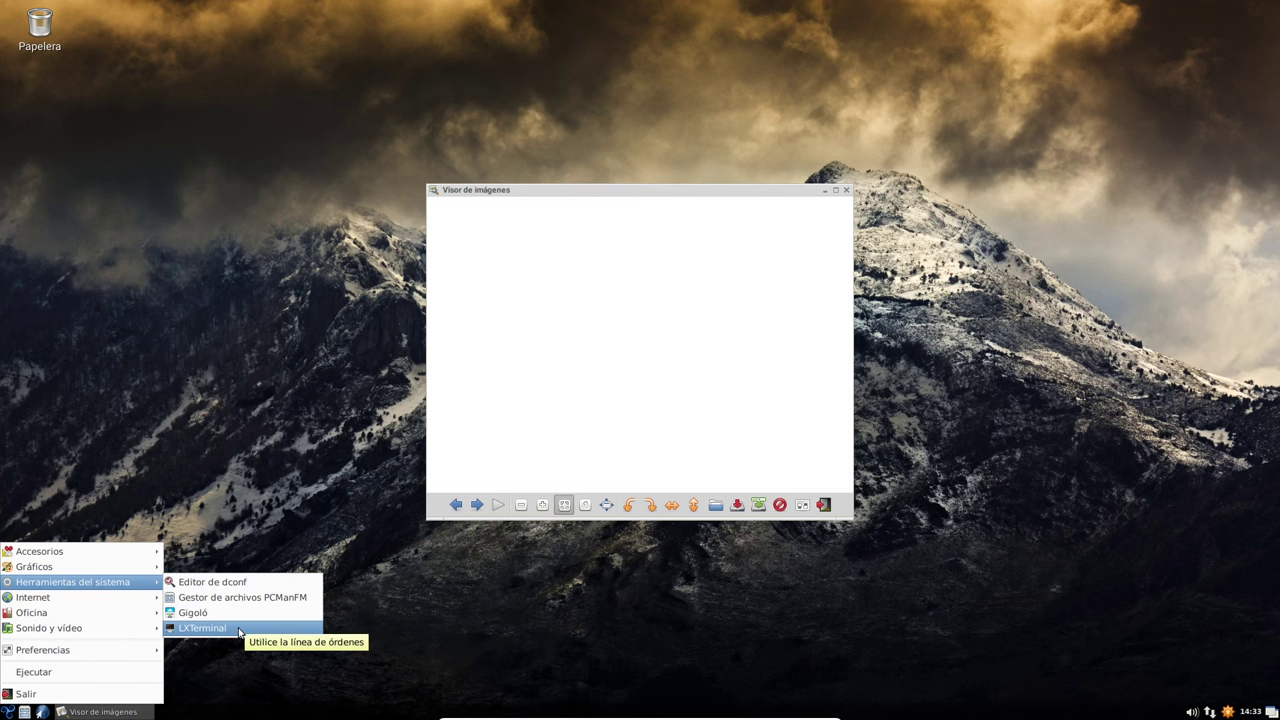
# - Launch LXTerminal and arrange it beside the image viewer window
pyautogui.click(240, 628)
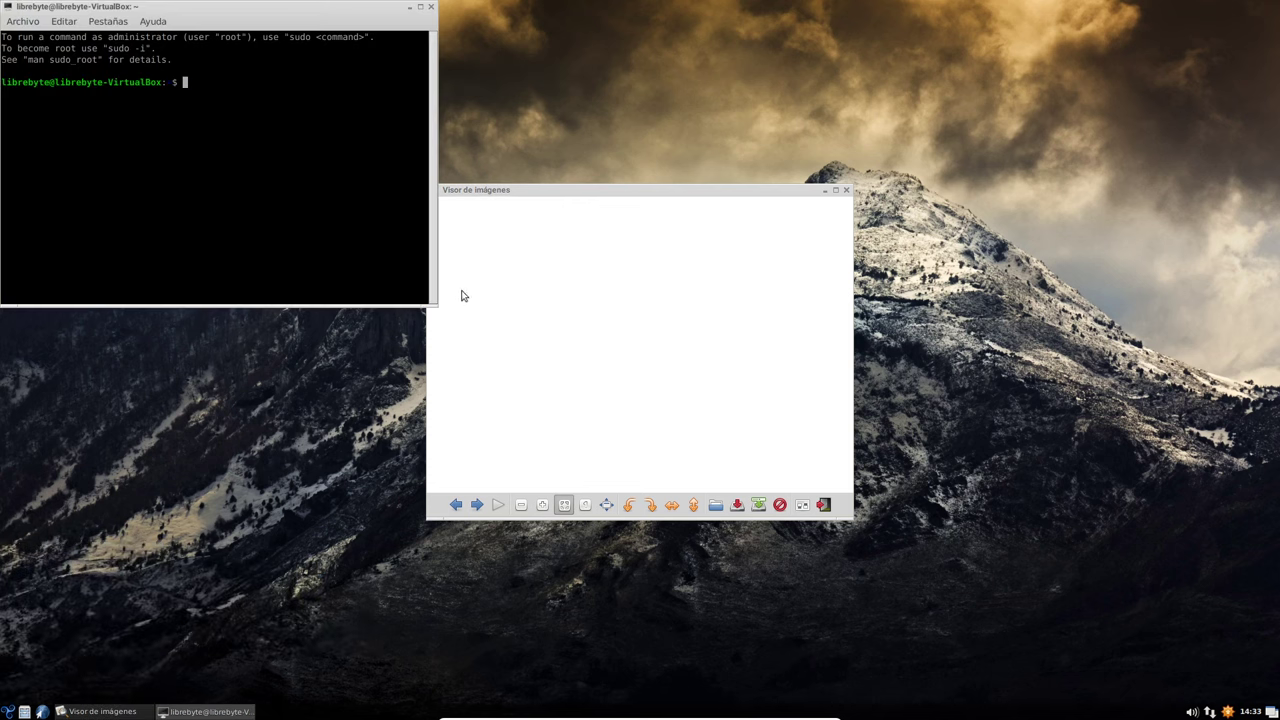
pyautogui.moveTo(350, 8); pyautogui.dragTo(1131, 79)
pyautogui.moveTo(729, 190); pyautogui.dragTo(575, 155)
pyautogui.click(1020, 175)
# - Run free -m and highlight the total 969, used 399 and free 158 MiB figures
pyautogui.write('free -m')
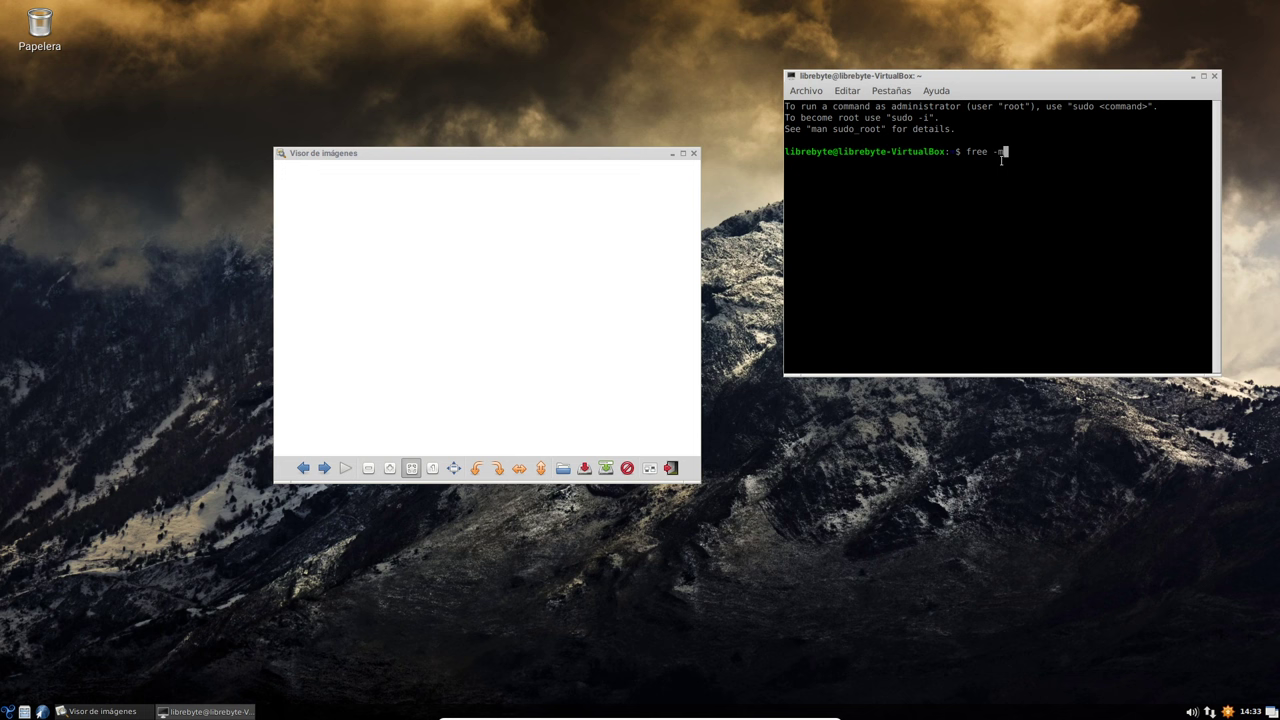
pyautogui.press('Return')
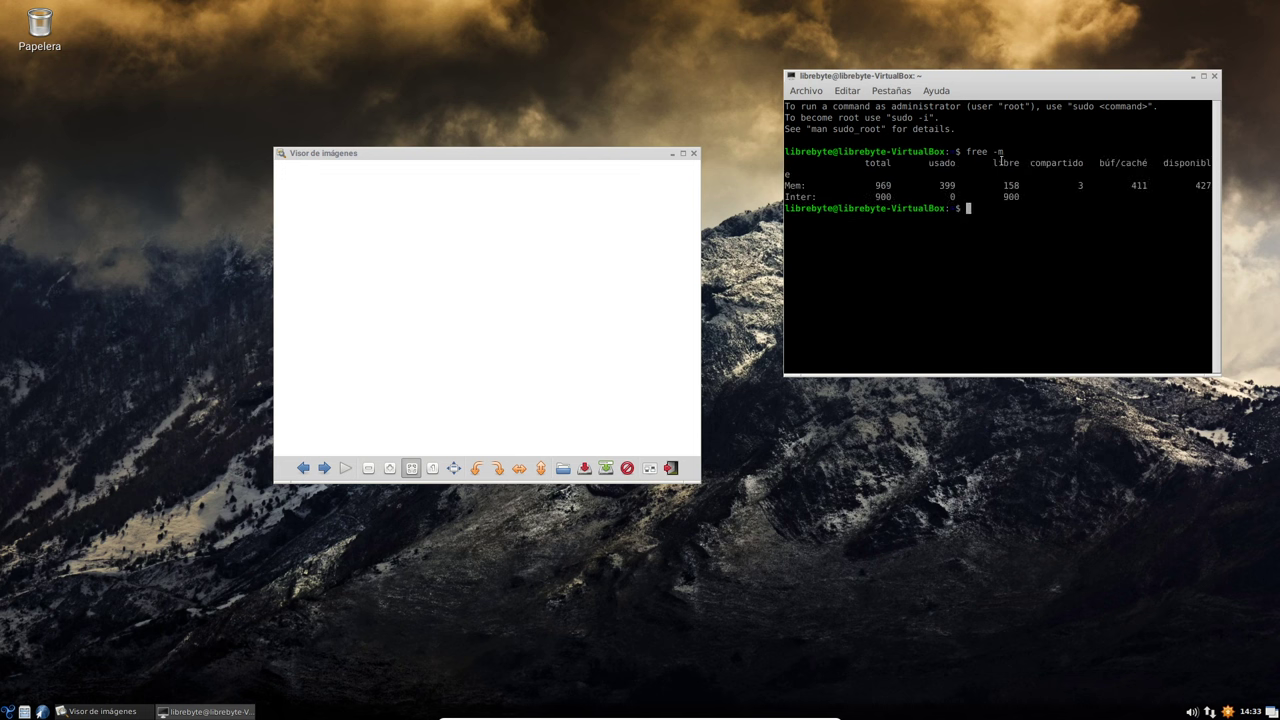
pyautogui.doubleClick(883, 186)
pyautogui.doubleClick(947, 186)
pyautogui.doubleClick(1011, 186)
pyautogui.click(1034, 222)
# - Run top to list running processes, quit it, then maximize and restore the terminal
pyautogui.moveTo(1079, 79); pyautogui.dragTo(1061, 55)
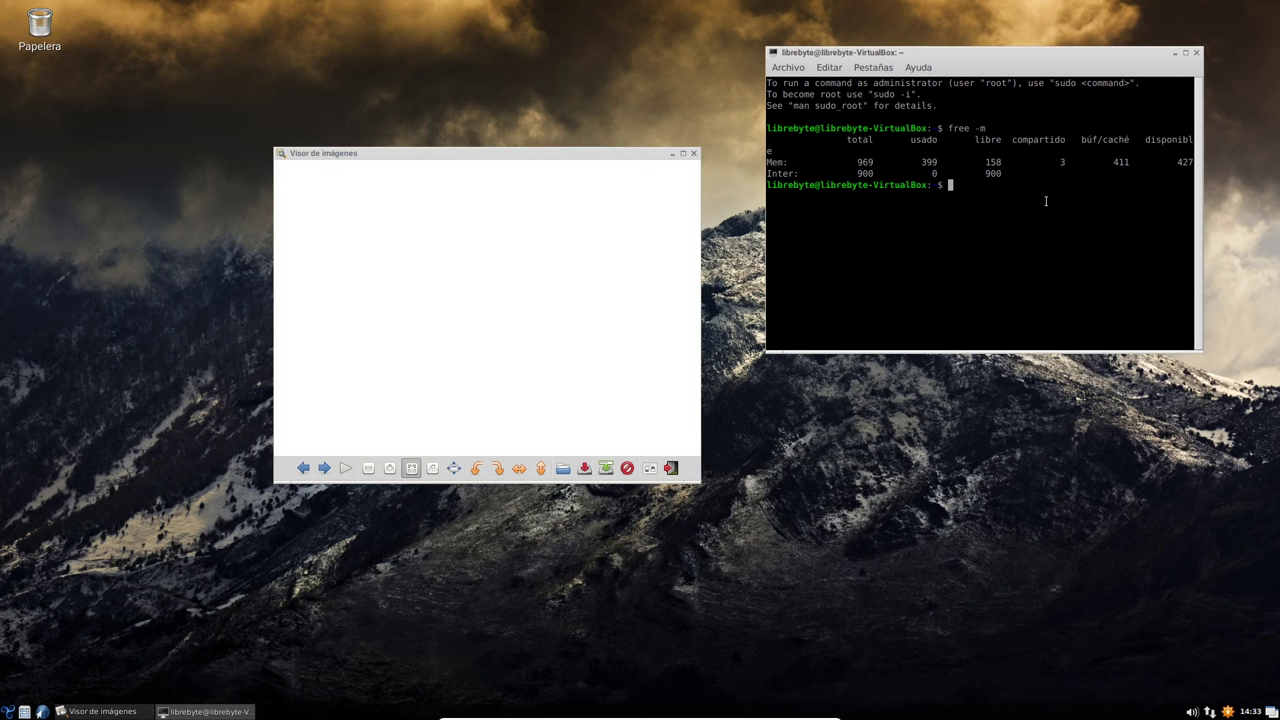
pyautogui.write('top')
pyautogui.press('Return')
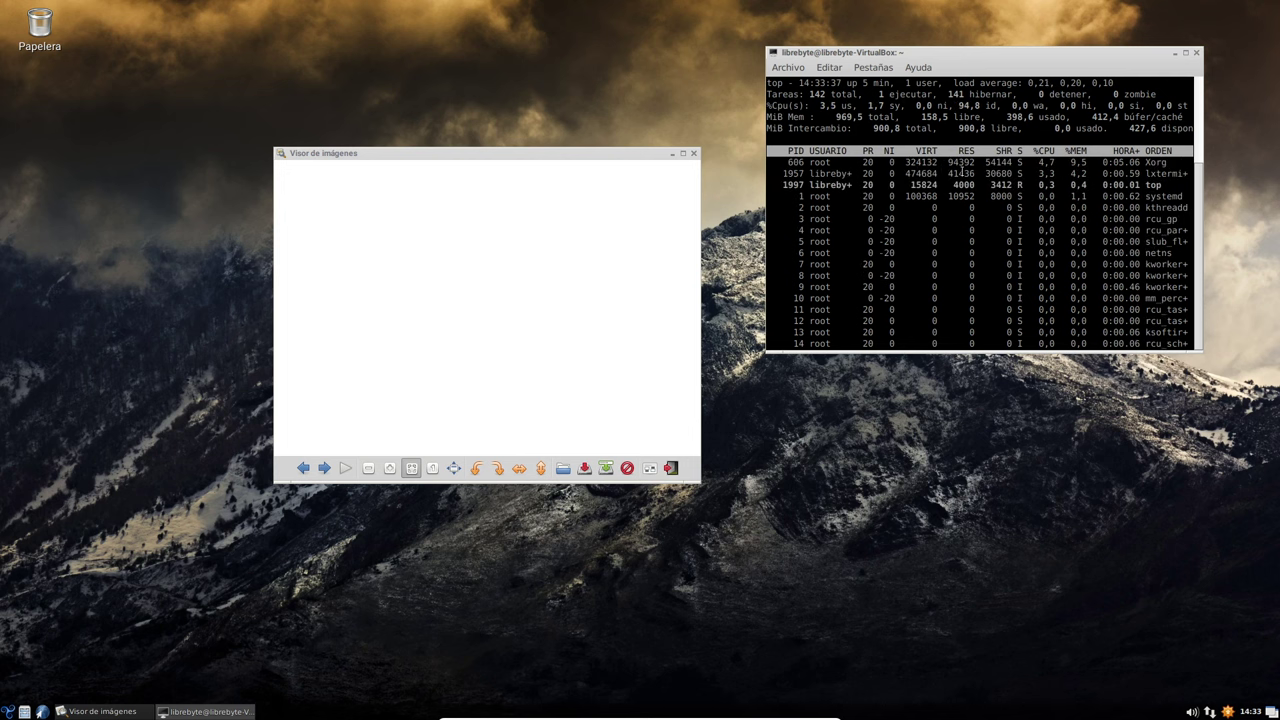
pyautogui.write('qw')
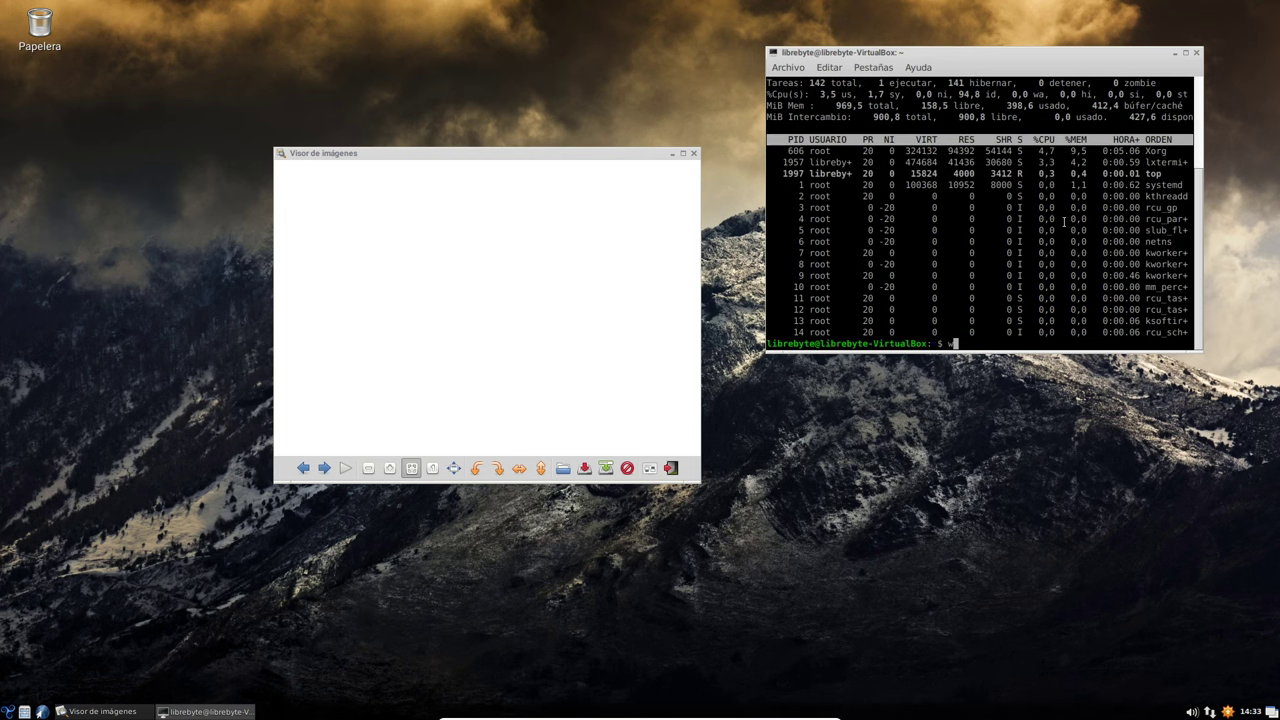
pyautogui.press('BackSpace')
pyautogui.click(1185, 52)
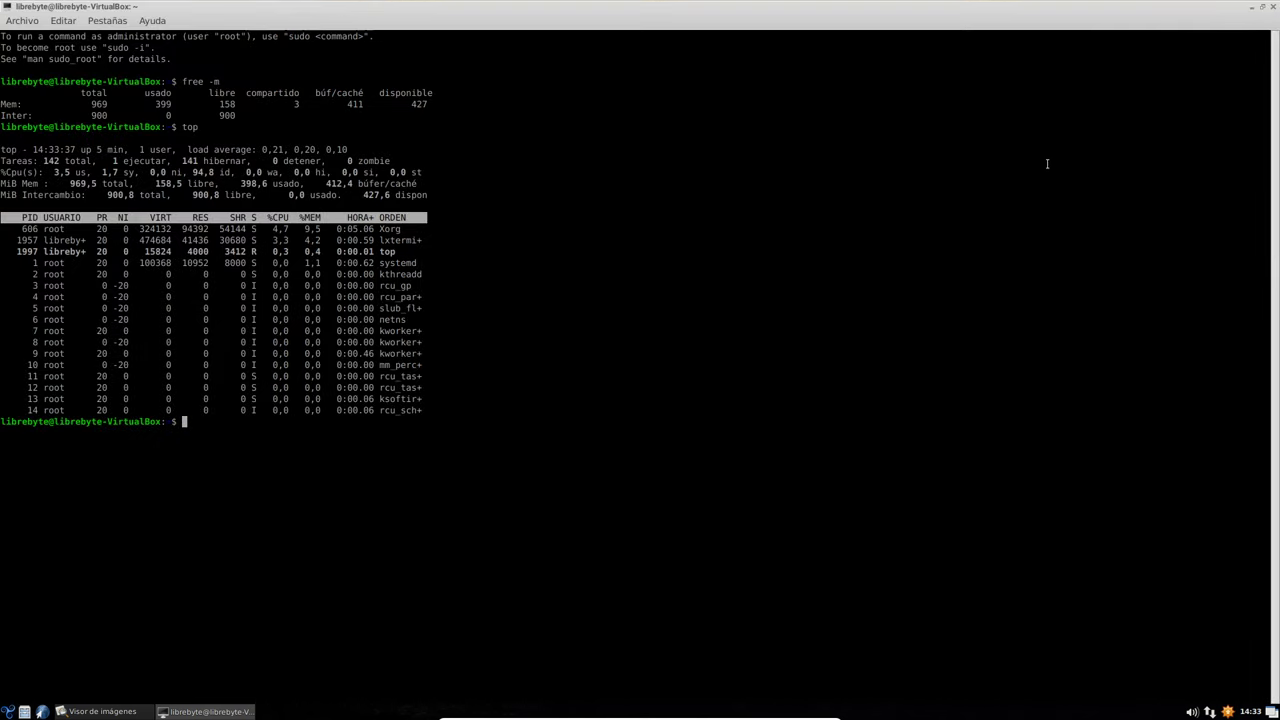
pyautogui.click(1261, 7)
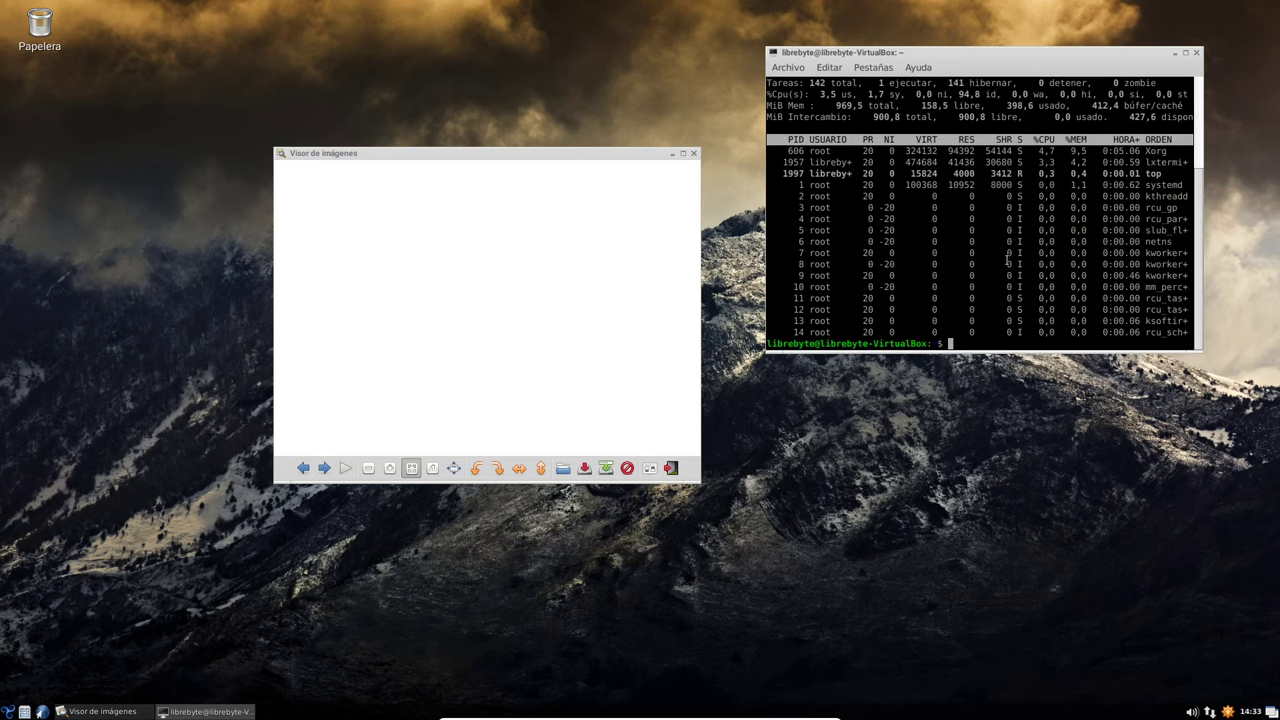
# - Run a sudo apt install command and authenticate with the account password
pyautogui.write('apt install c')
pyautogui.hotkey('ctrl', 'Left')
pyautogui.hotkey('ctrl', 'Left')
pyautogui.write('sudo')
pyautogui.press('Return')
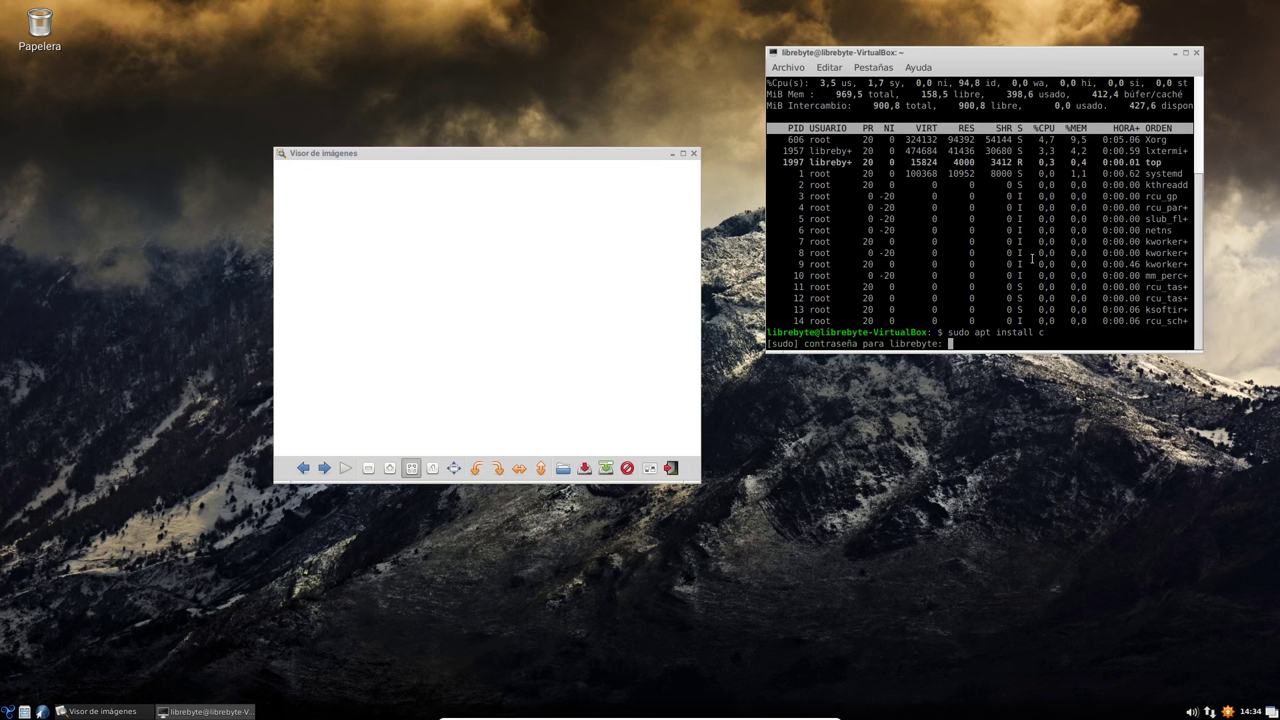
pyautogui.press('Return')
# - Run sudo apt install conky and confirm the installation with S
pyautogui.press('Up')
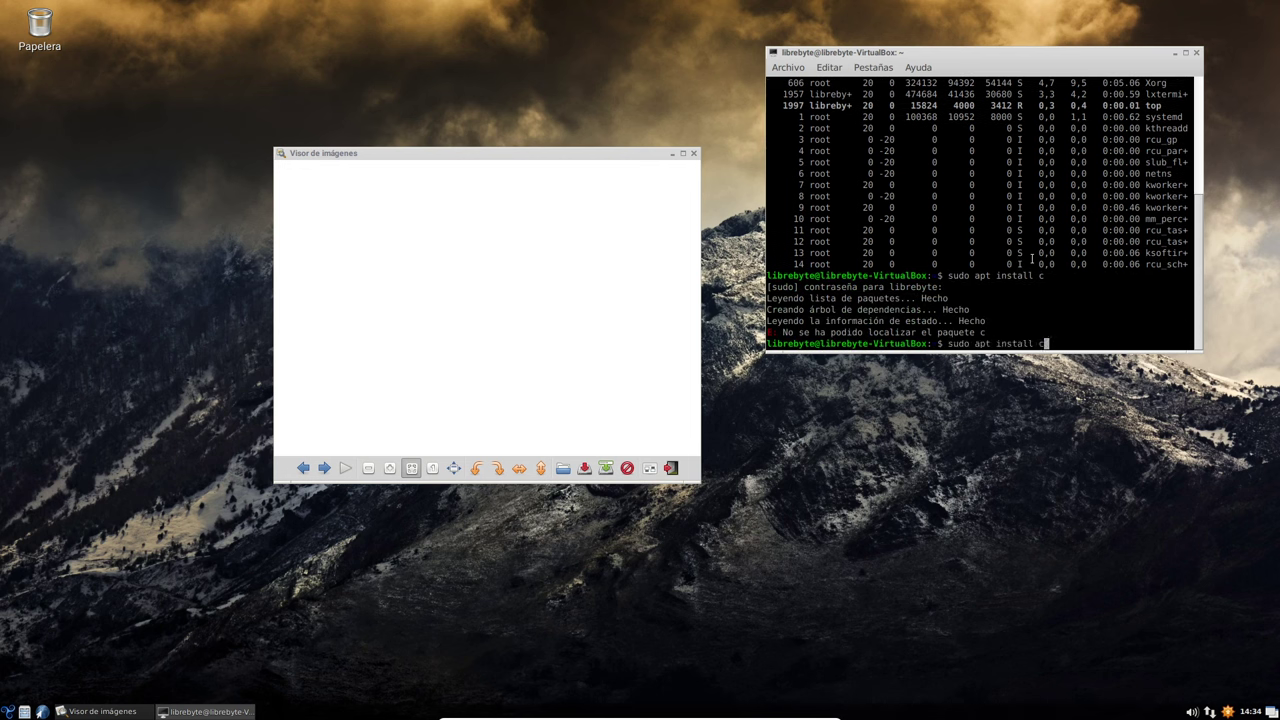
pyautogui.write('onky')
pyautogui.press('Return')
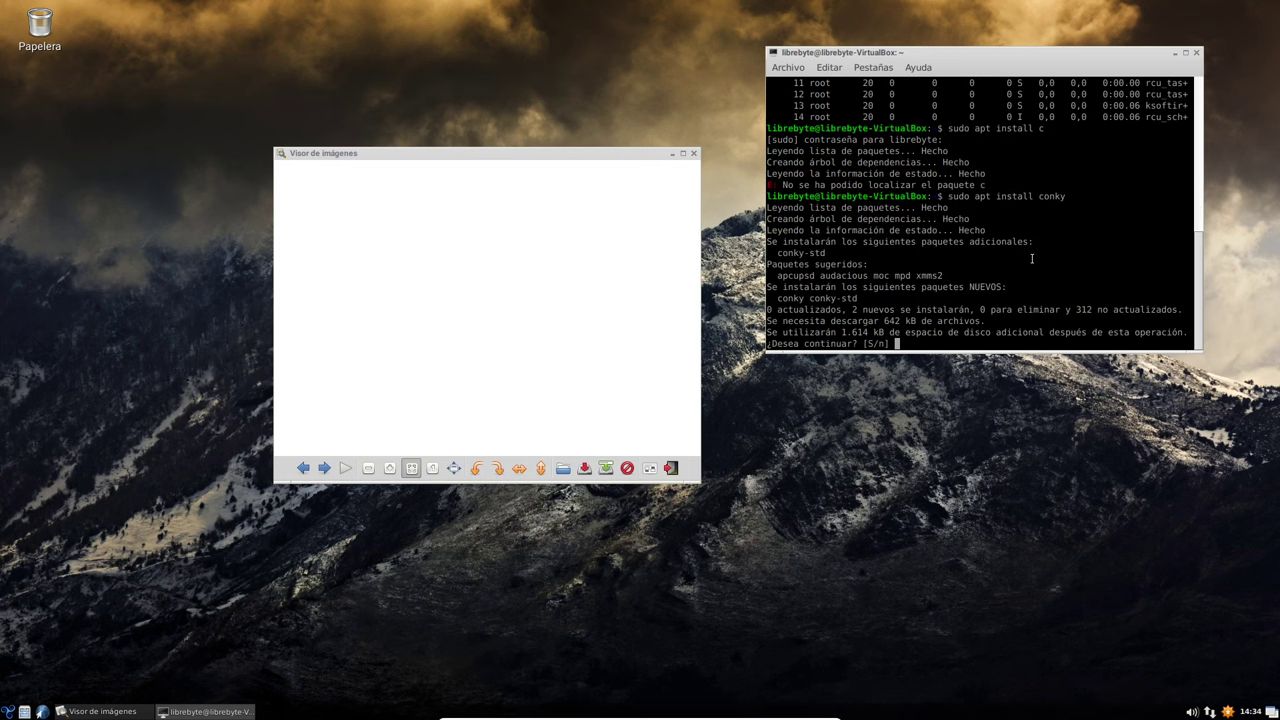
pyautogui.write('S')
pyautogui.press('Return')
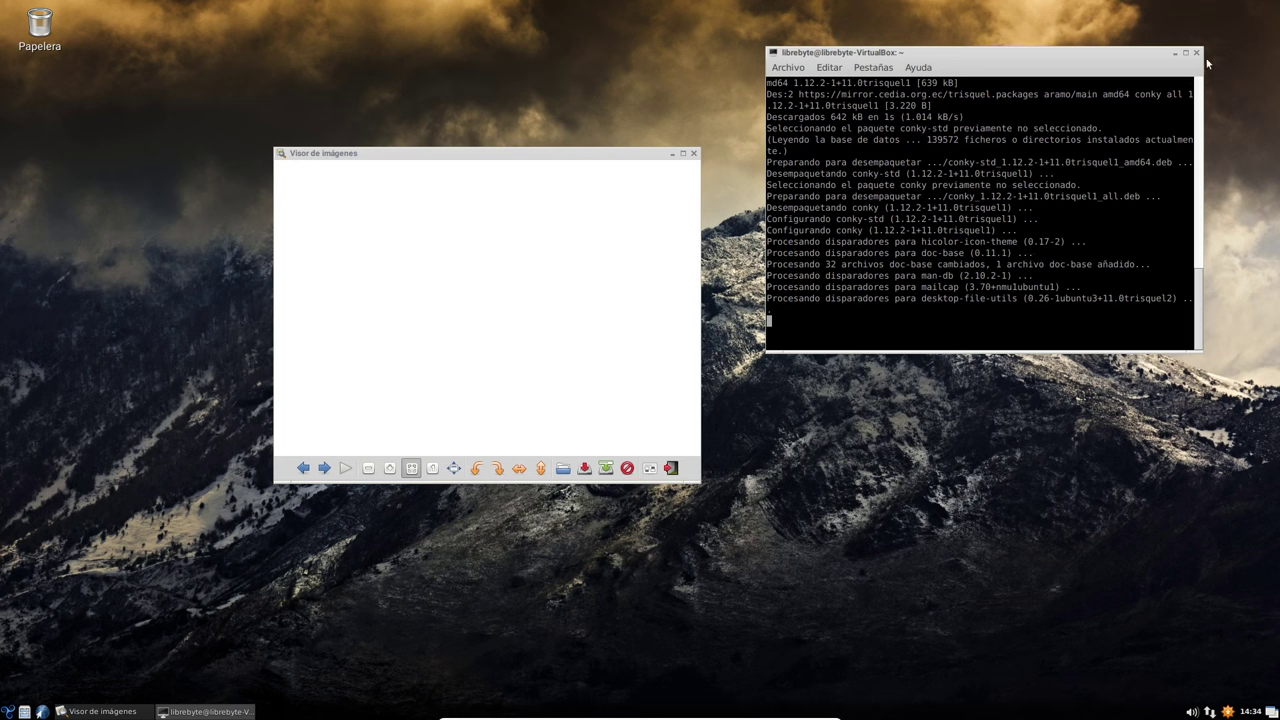
# - Move the terminal to the top right and open the guest's application menu
pyautogui.moveTo(1137, 51); pyautogui.dragTo(1209, 8)
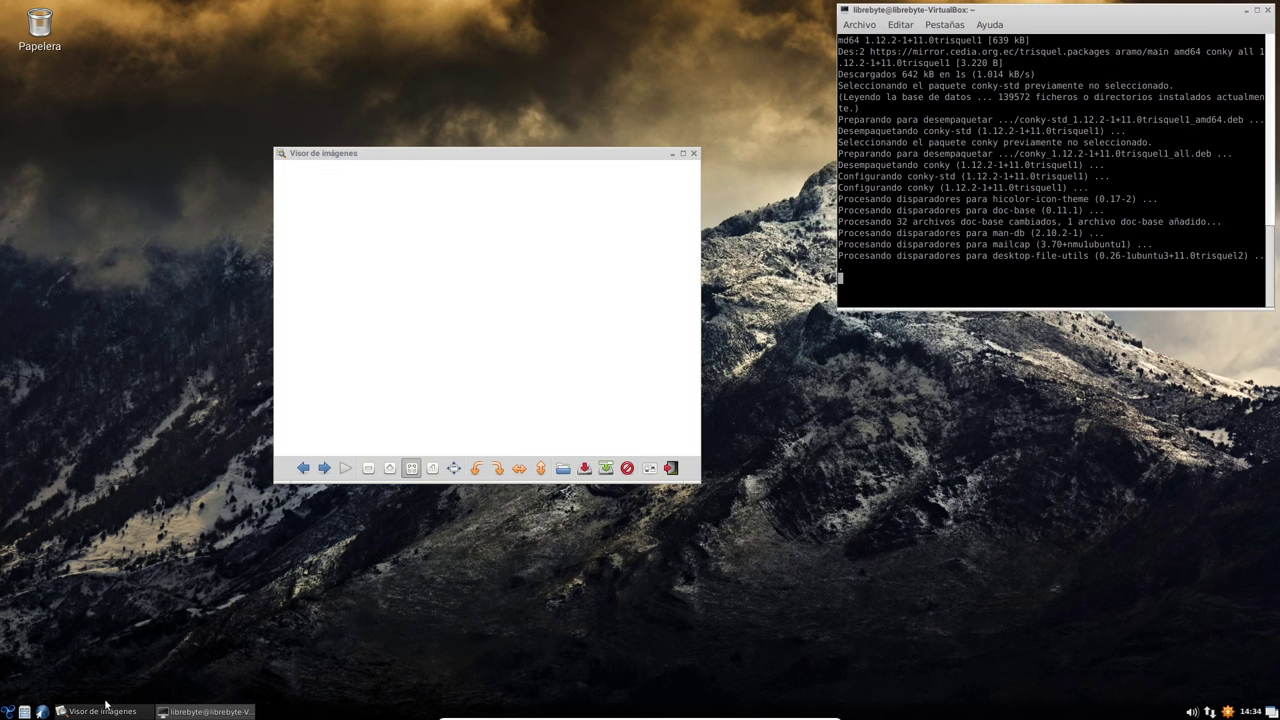
pyautogui.click(8, 711)
pyautogui.moveTo(97, 546)
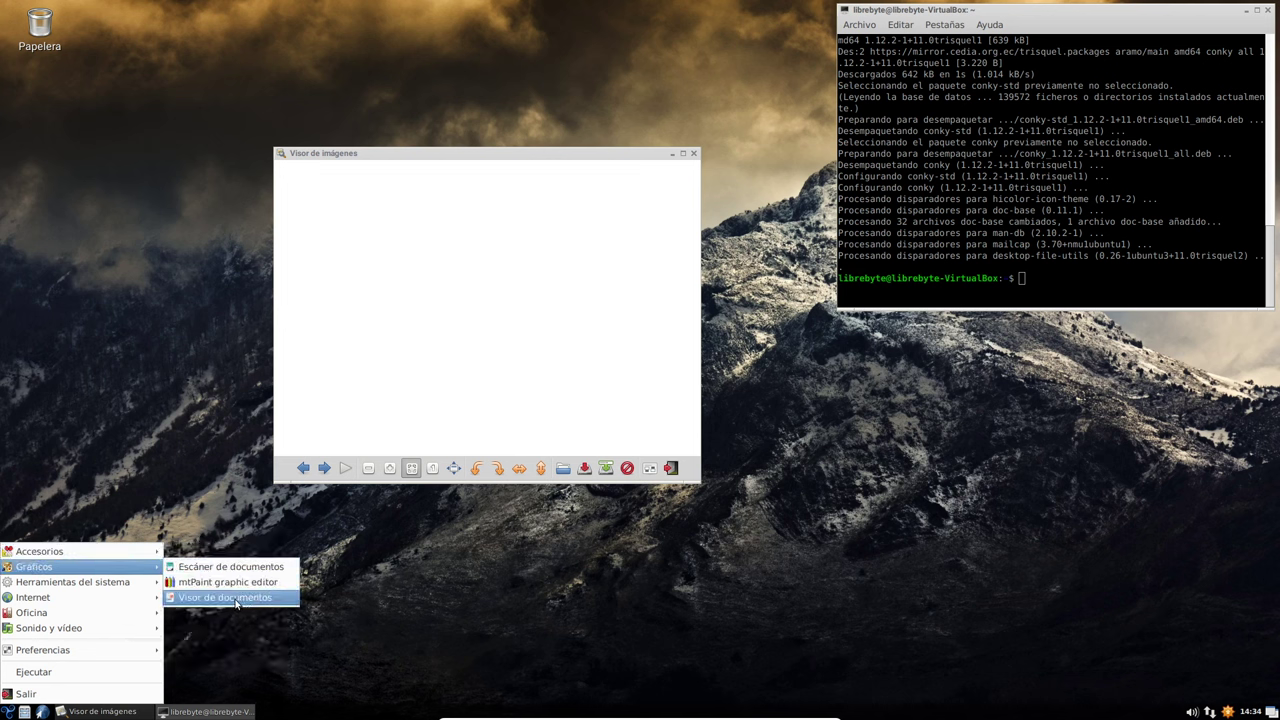
# - Launch conky from Herramientas del sistema, reposition the image viewer, and switch windows via the taskbar
pyautogui.moveTo(124, 586)
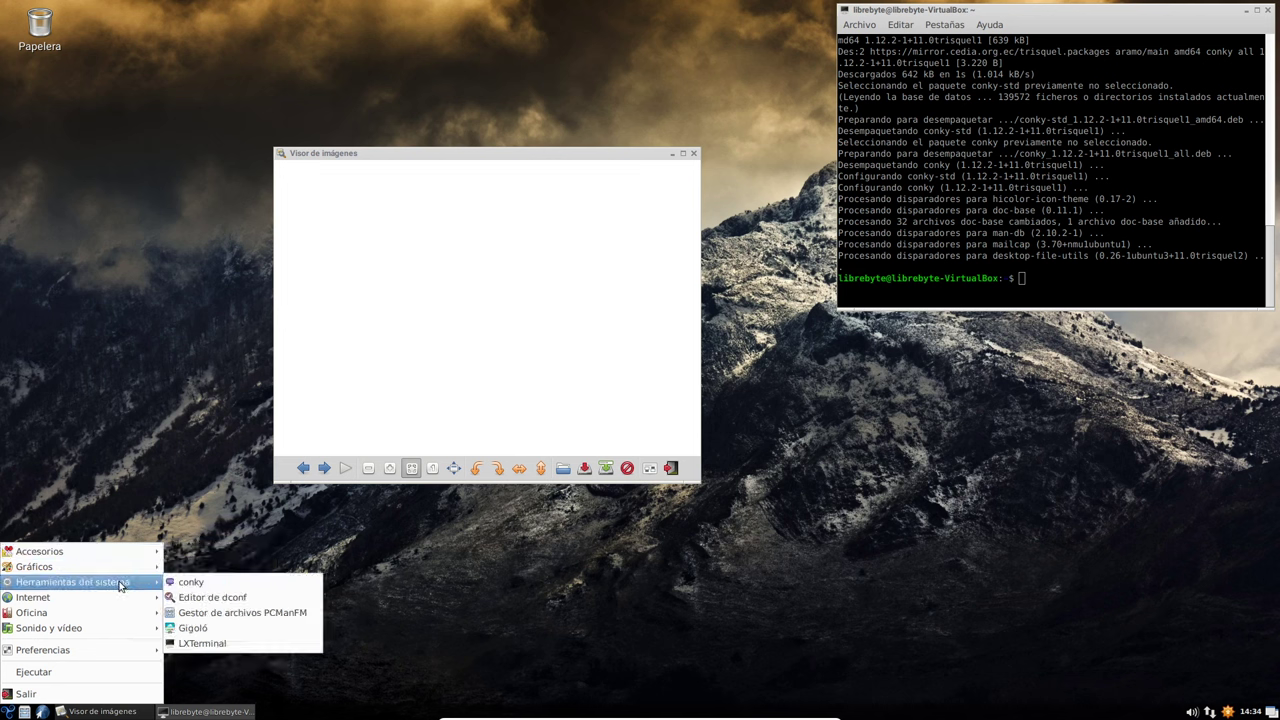
pyautogui.click(230, 583)
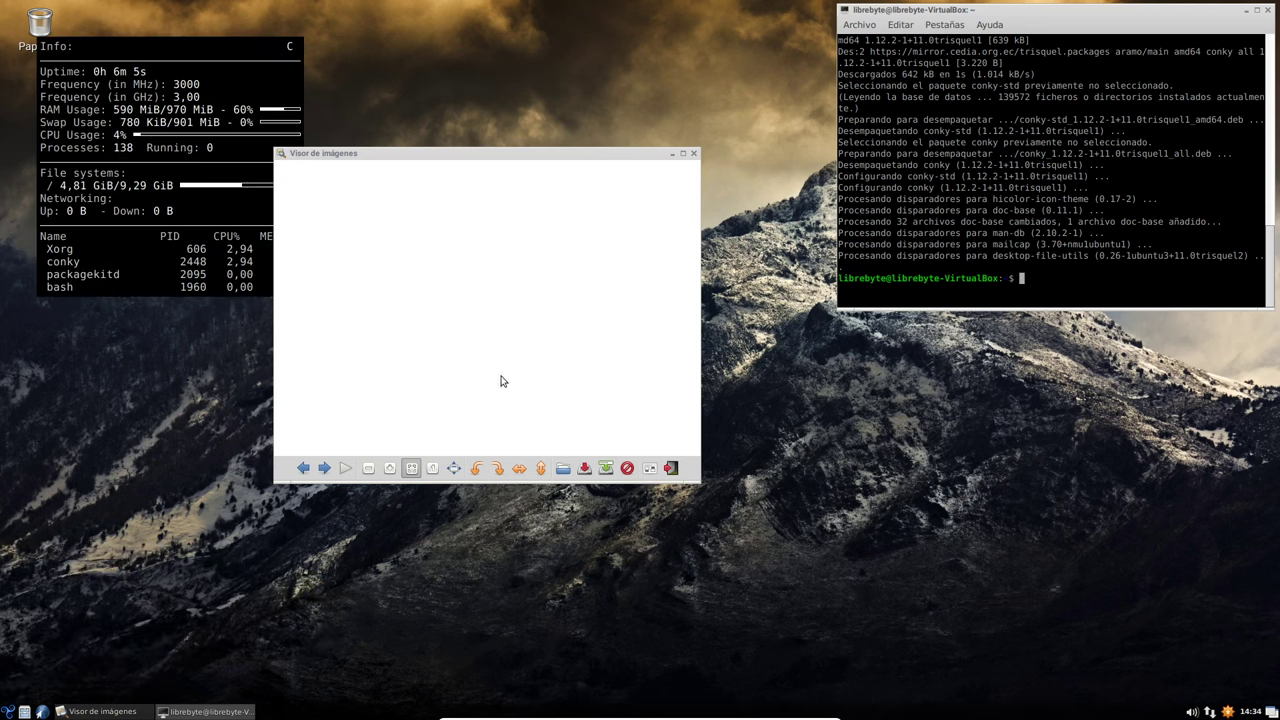
pyautogui.moveTo(452, 153); pyautogui.dragTo(673, 204)
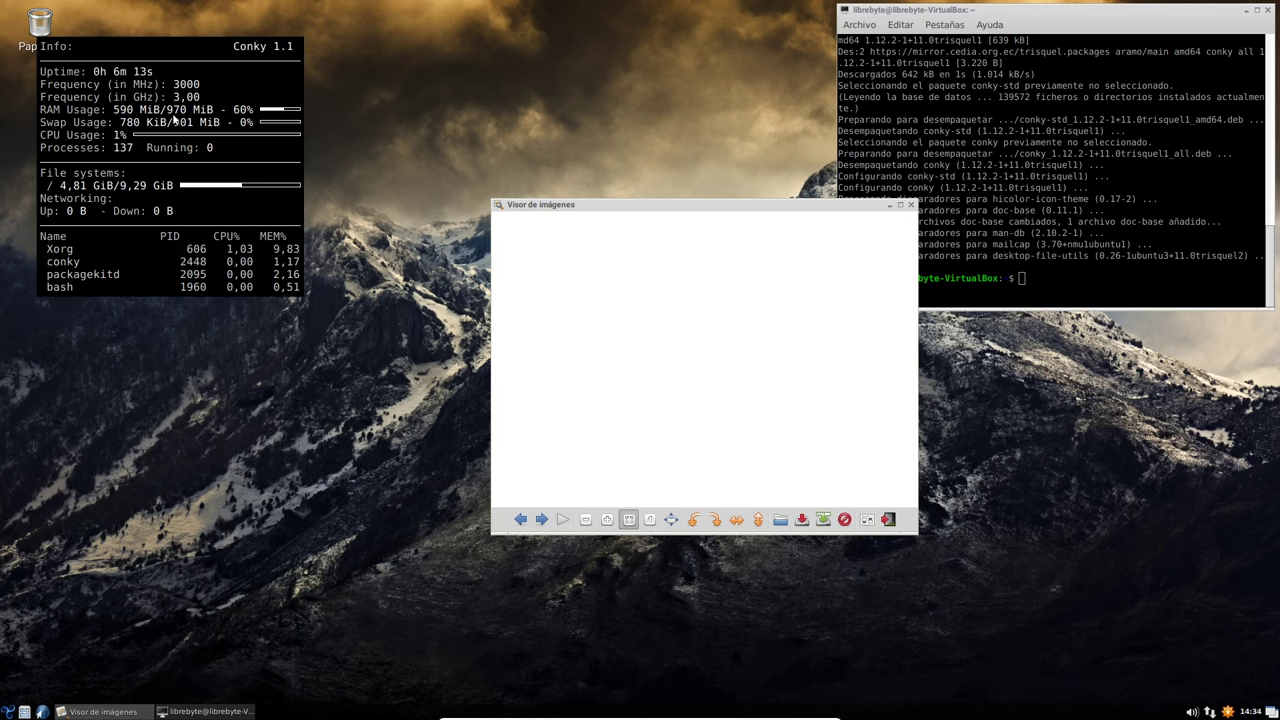
pyautogui.moveTo(629, 205); pyautogui.dragTo(521, 79)
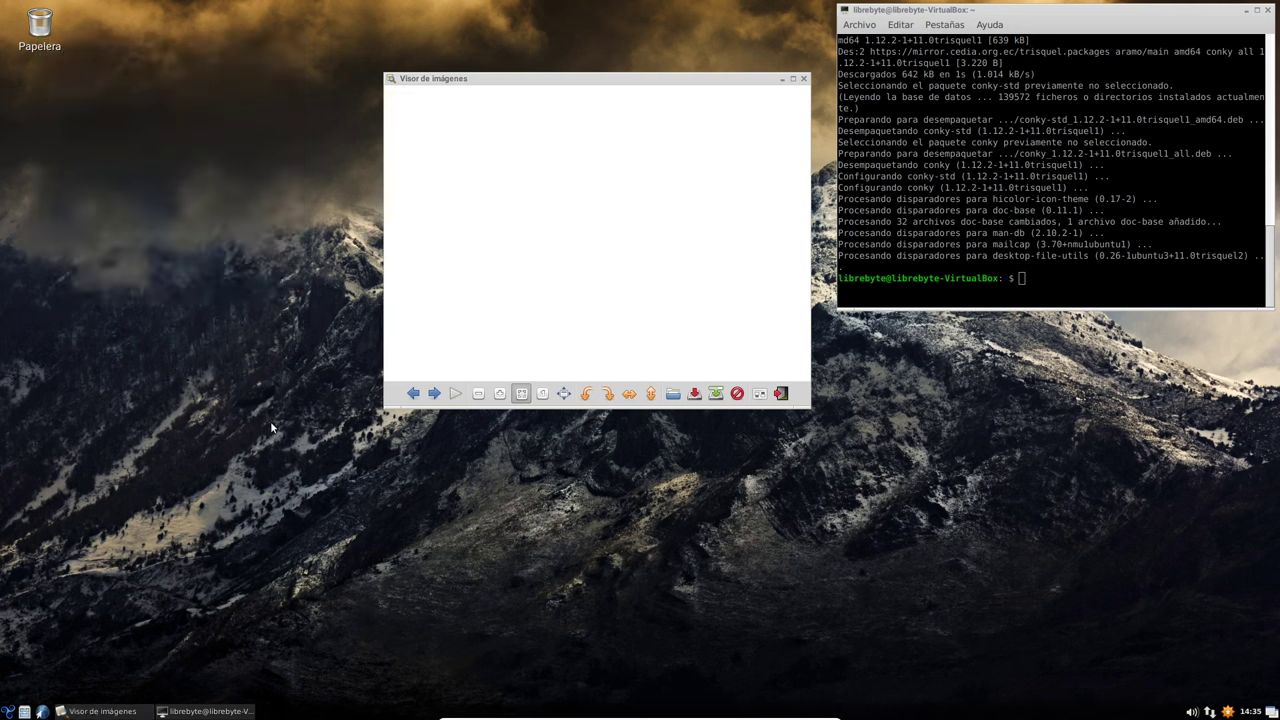
pyautogui.click(230, 708)
pyautogui.click(145, 708)
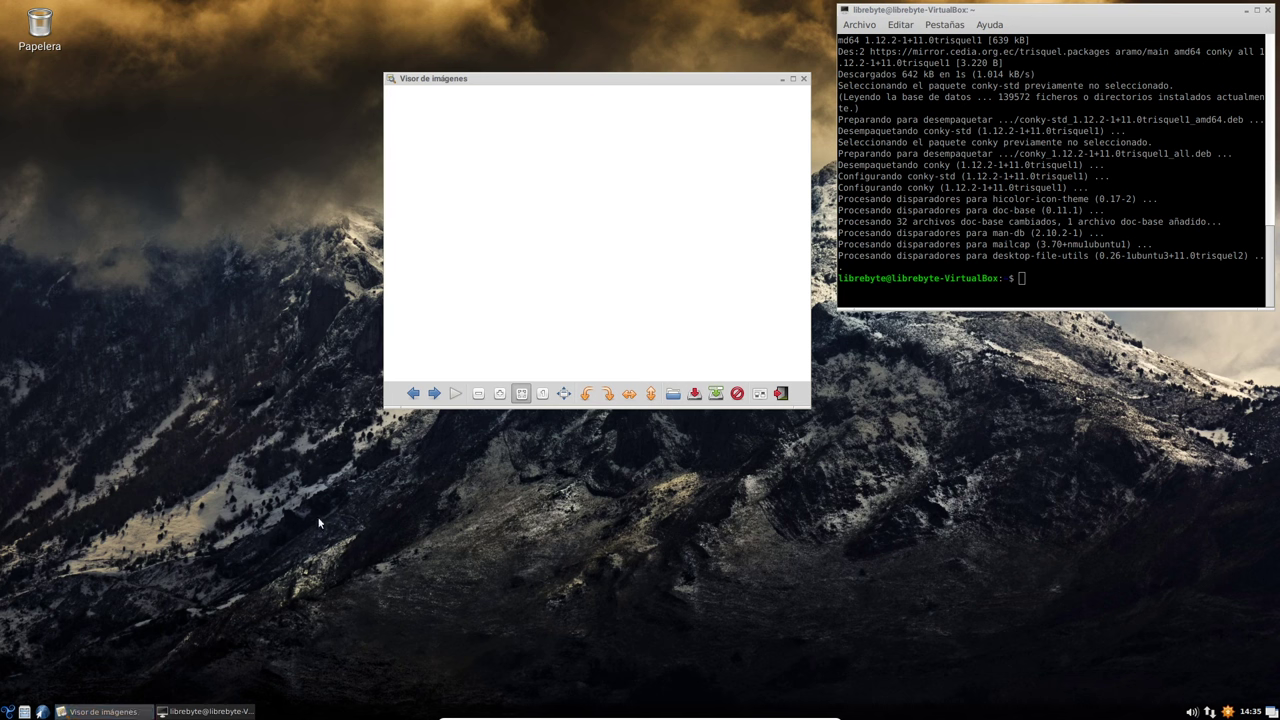